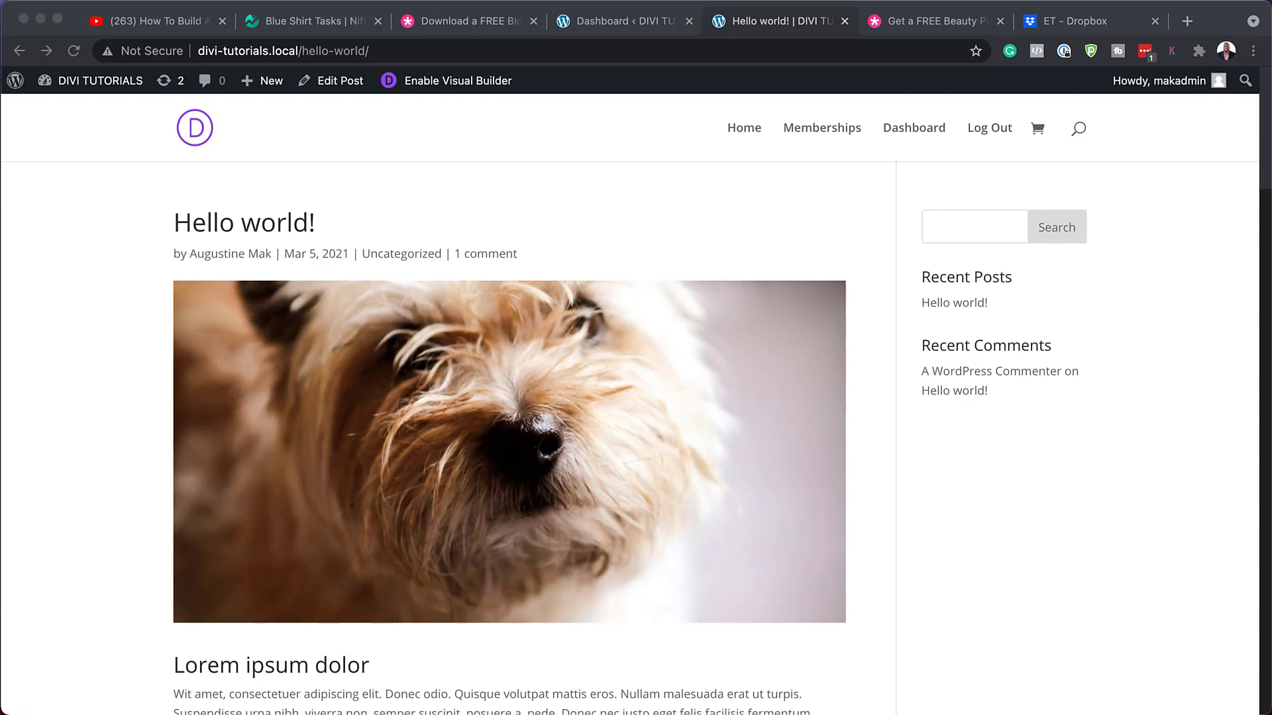
Scroll the Hello world! post down and back up, then bring up the 'Download a FREE Blog…' article.
scroll(509, 424, down, 10)
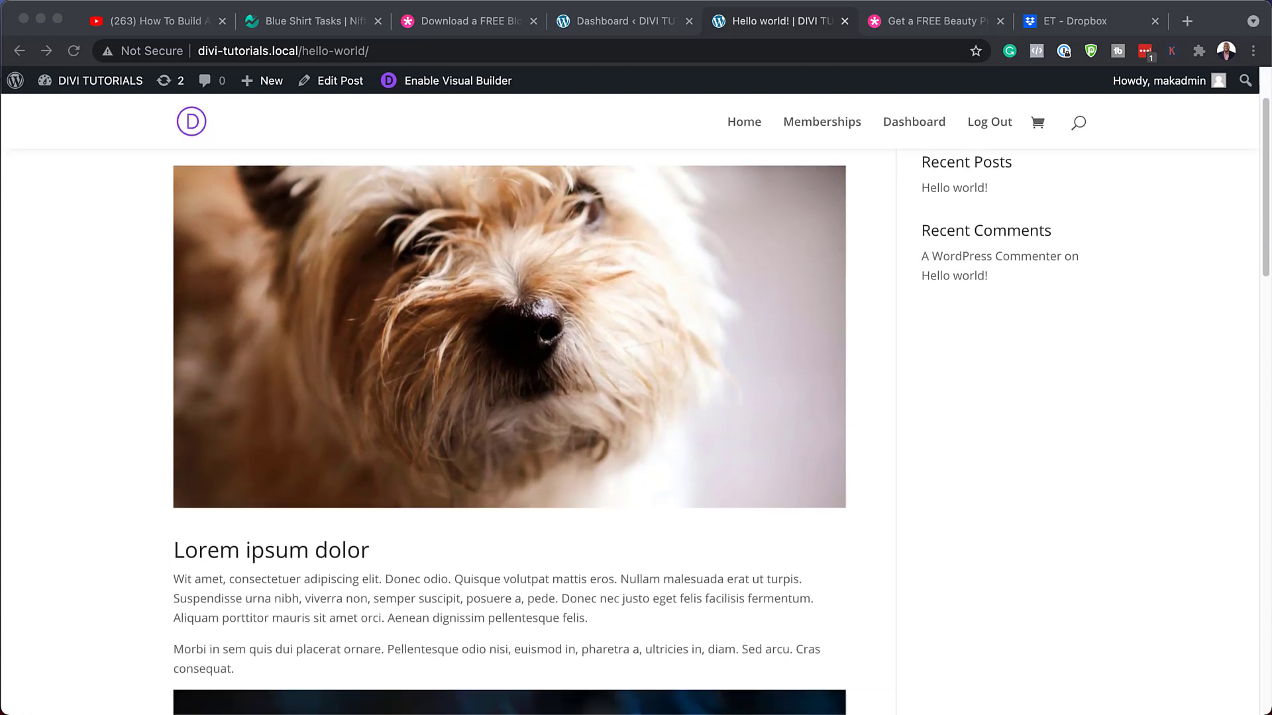
scroll(509, 424, down, 10)
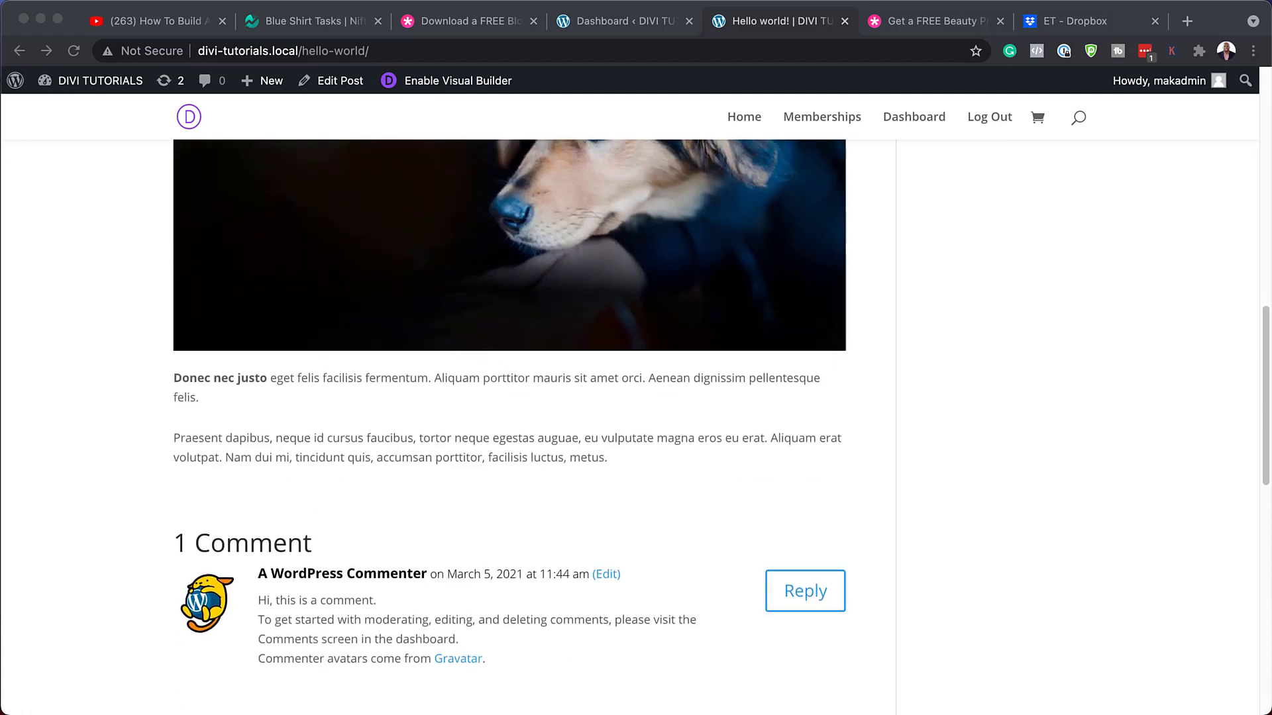
scroll(510, 423, down, 5)
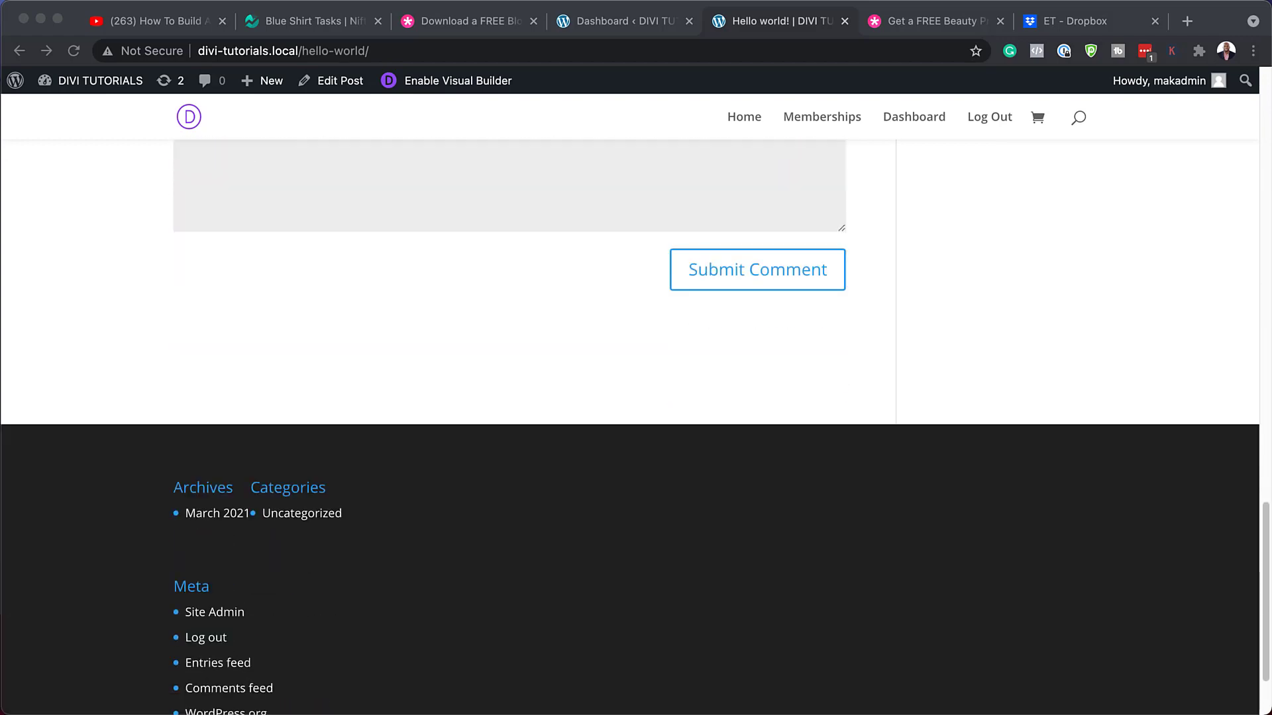
scroll(510, 424, up, 20)
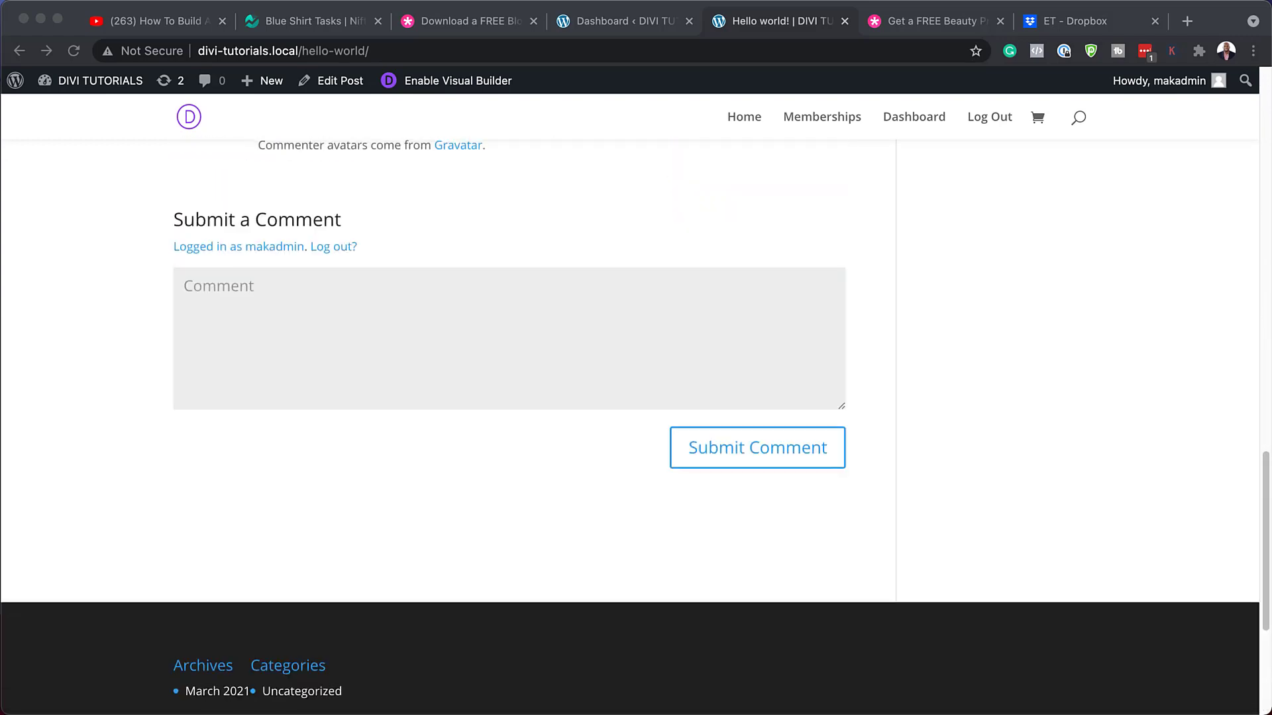
scroll(510, 424, up, 1)
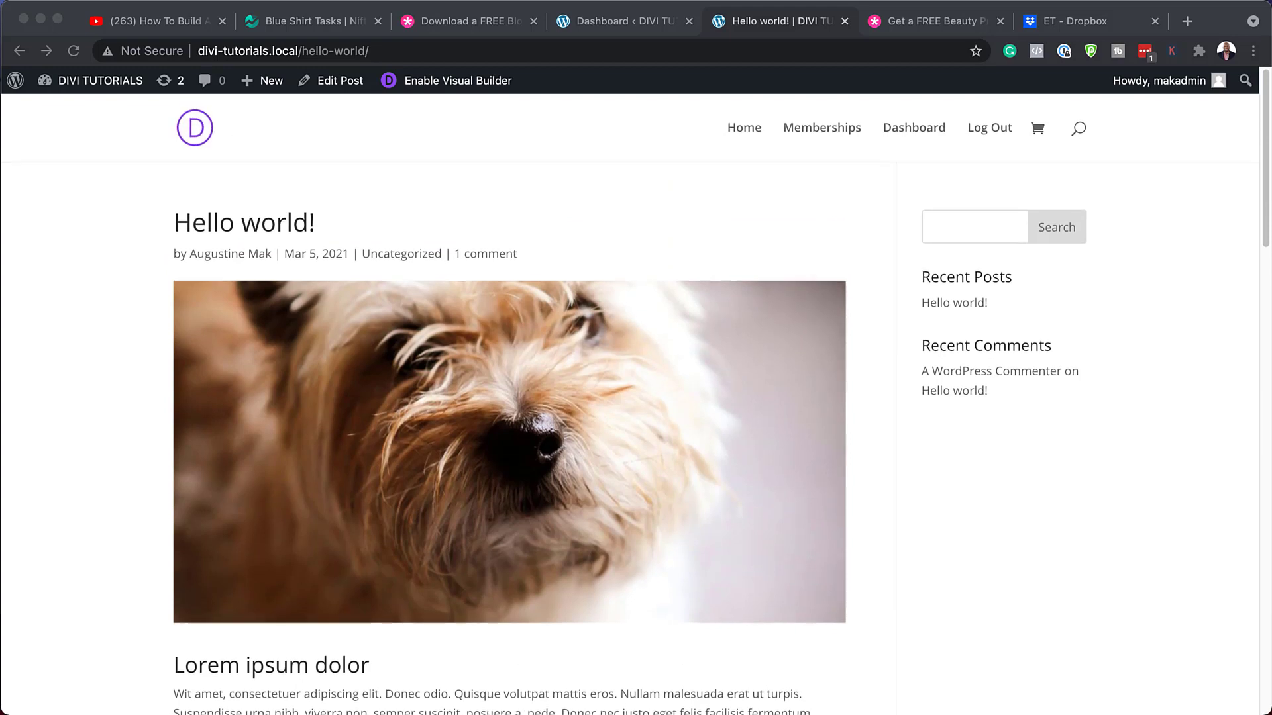
click(472, 21)
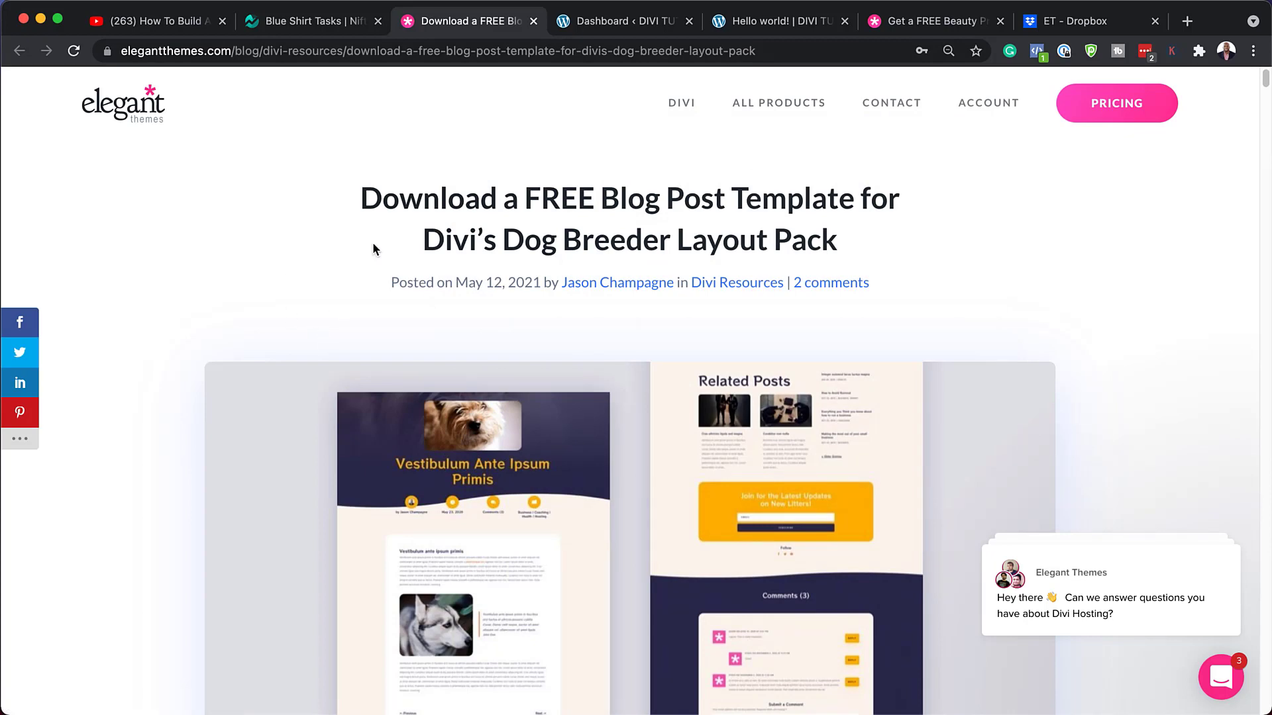
Request the free Dog Breeder template by submitting an e-mail address in the download form.
scroll(406, 442, down, 2)
scroll(406, 438, down, 9)
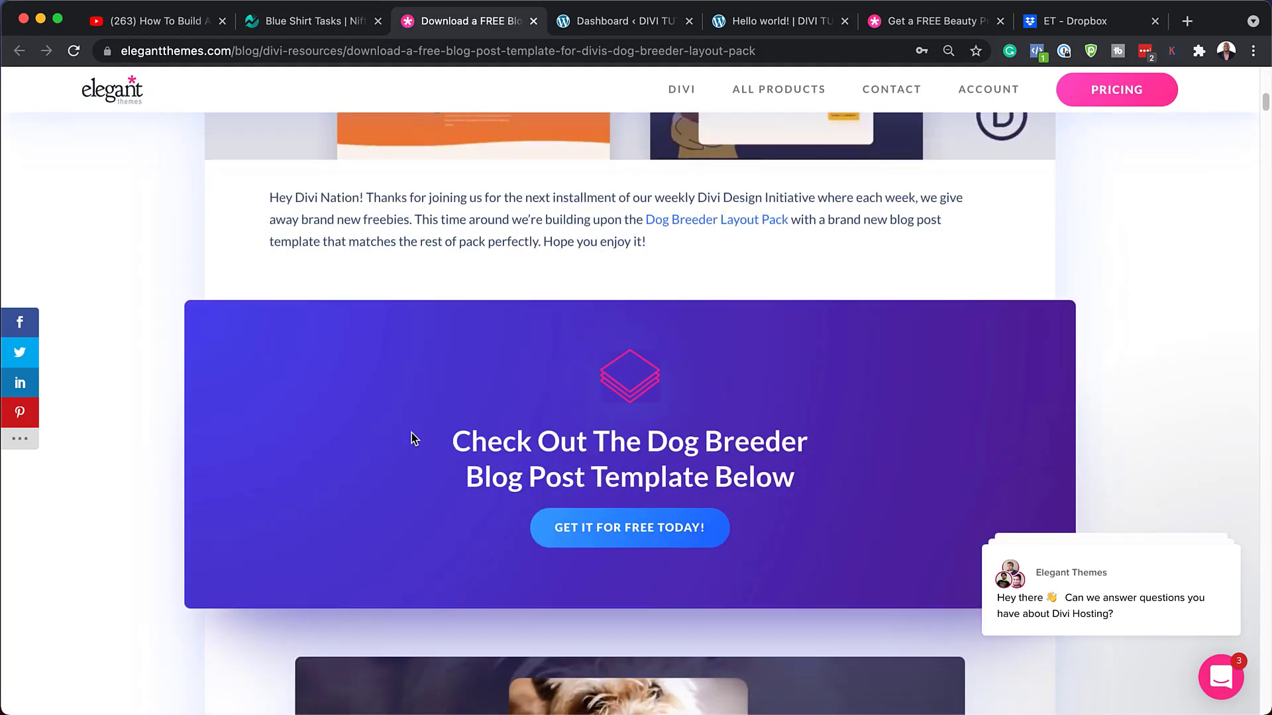
click(641, 529)
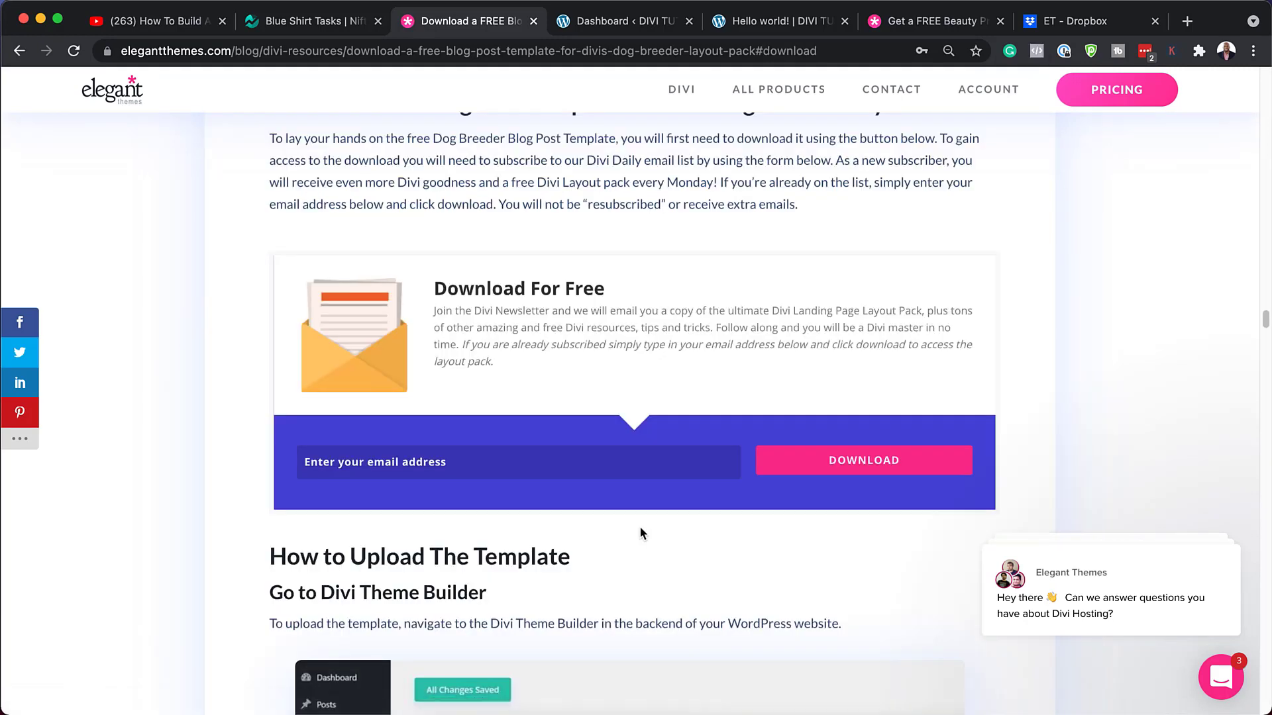
click(610, 470)
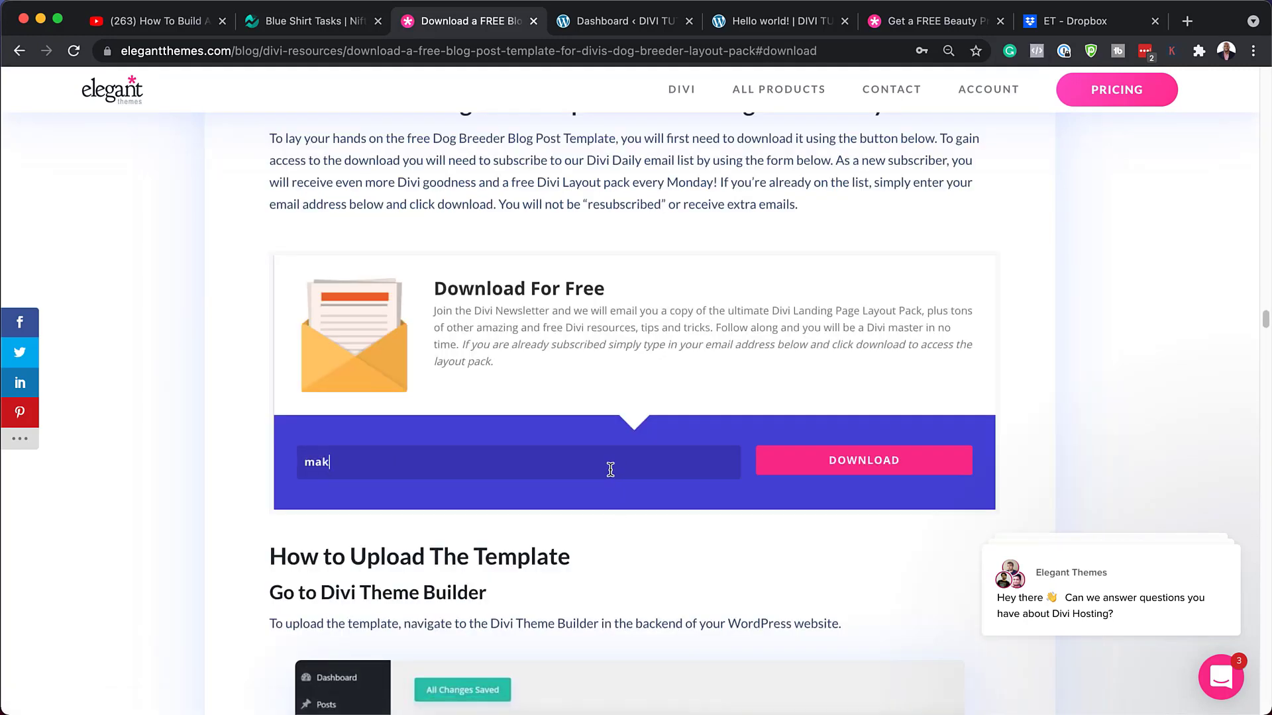
click(914, 460)
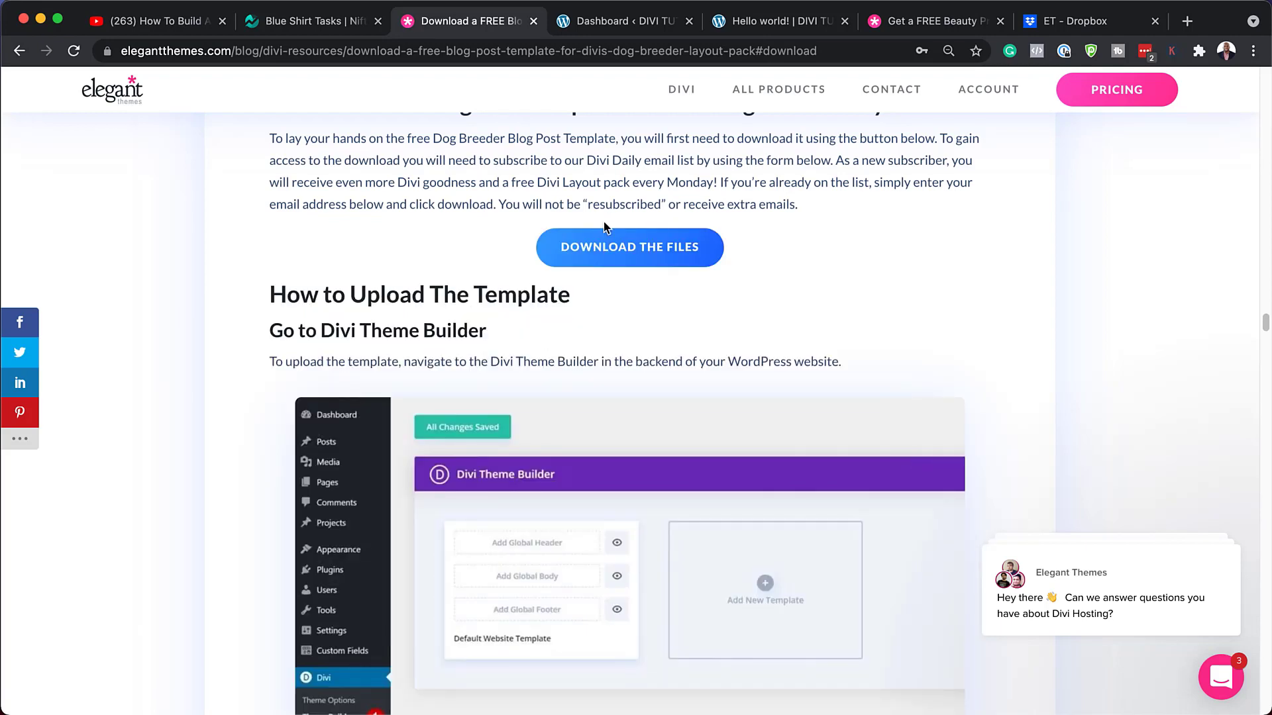
Download the template files and reveal divi-dog-breeder-blog-post-template.zip in Finder.
click(614, 241)
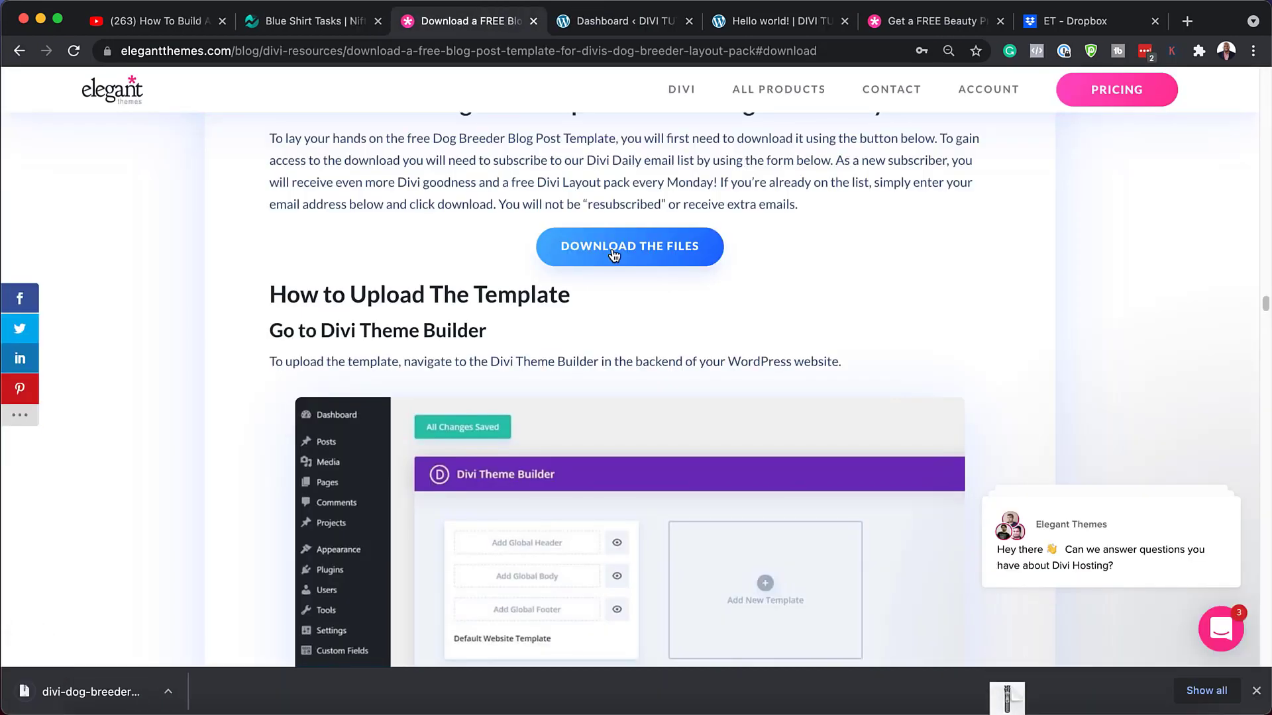
click(182, 693)
click(229, 671)
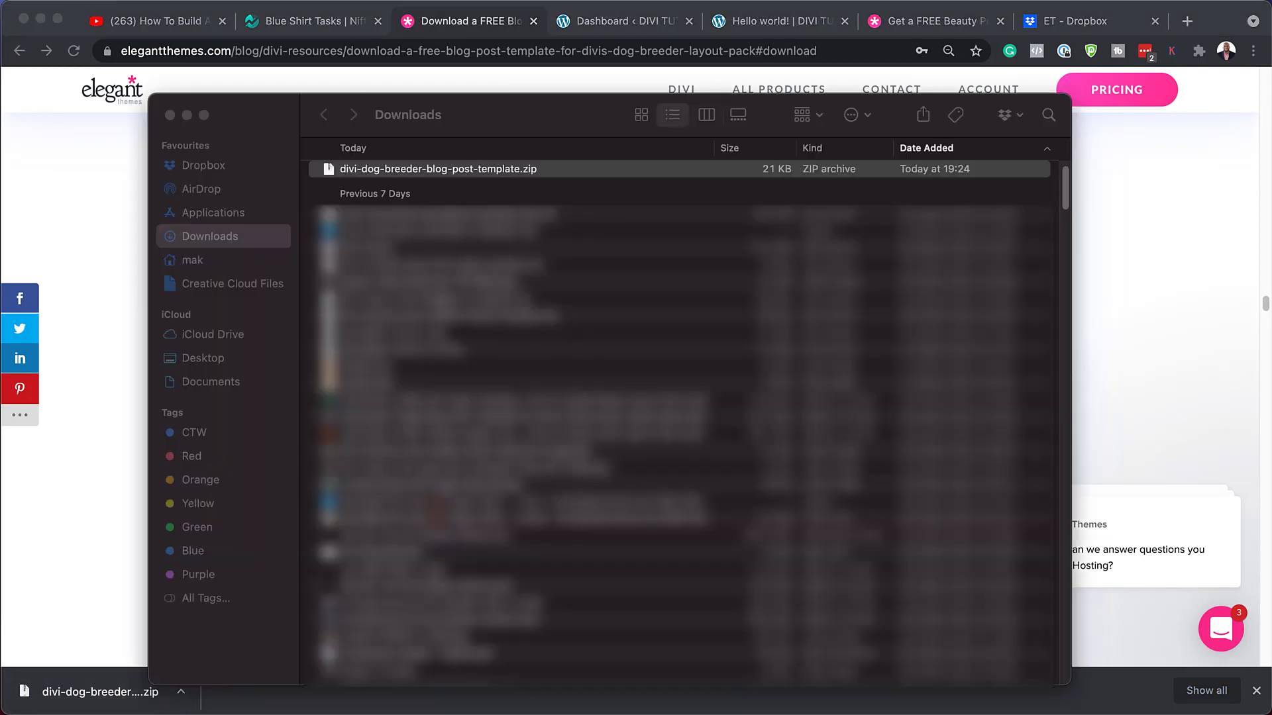
Extract the zip to get divi-dog-breeder-blog-post-template.json, then close the Finder window.
double_click(329, 170)
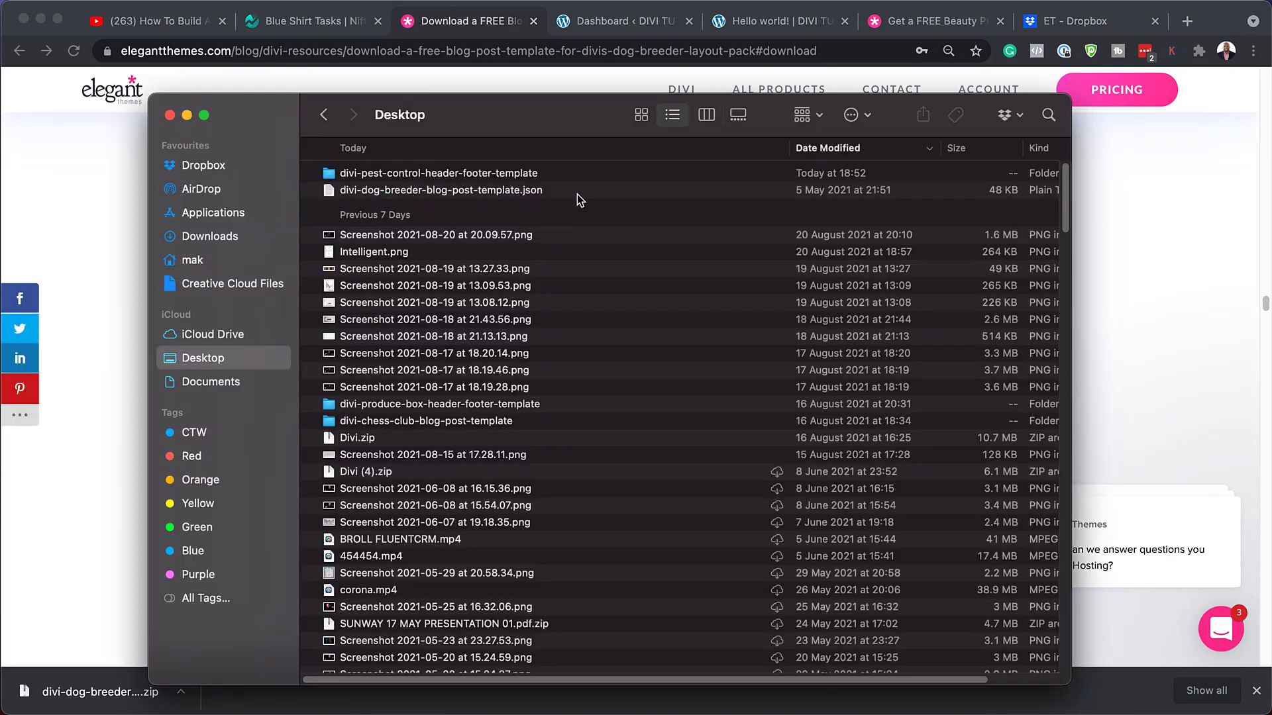
key(super+w)
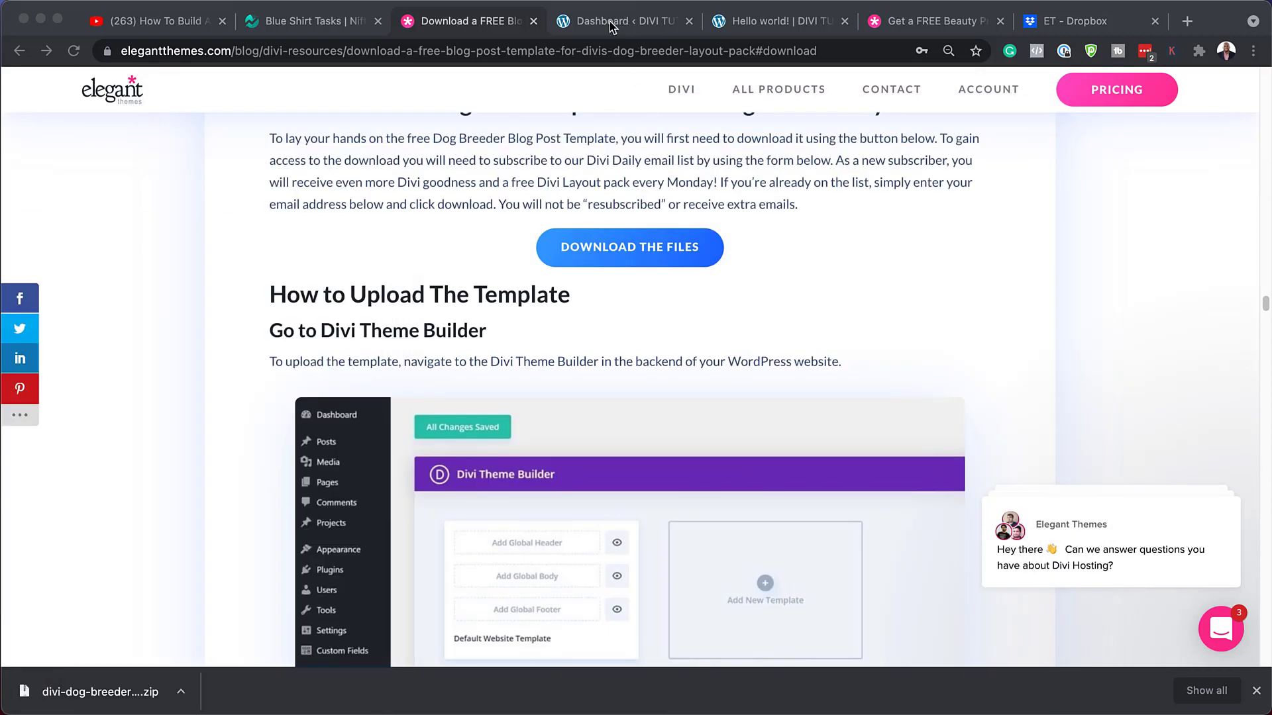
Glance at the Hello world! post, then go to Divi > Theme Builder from the admin dashboard.
click(775, 30)
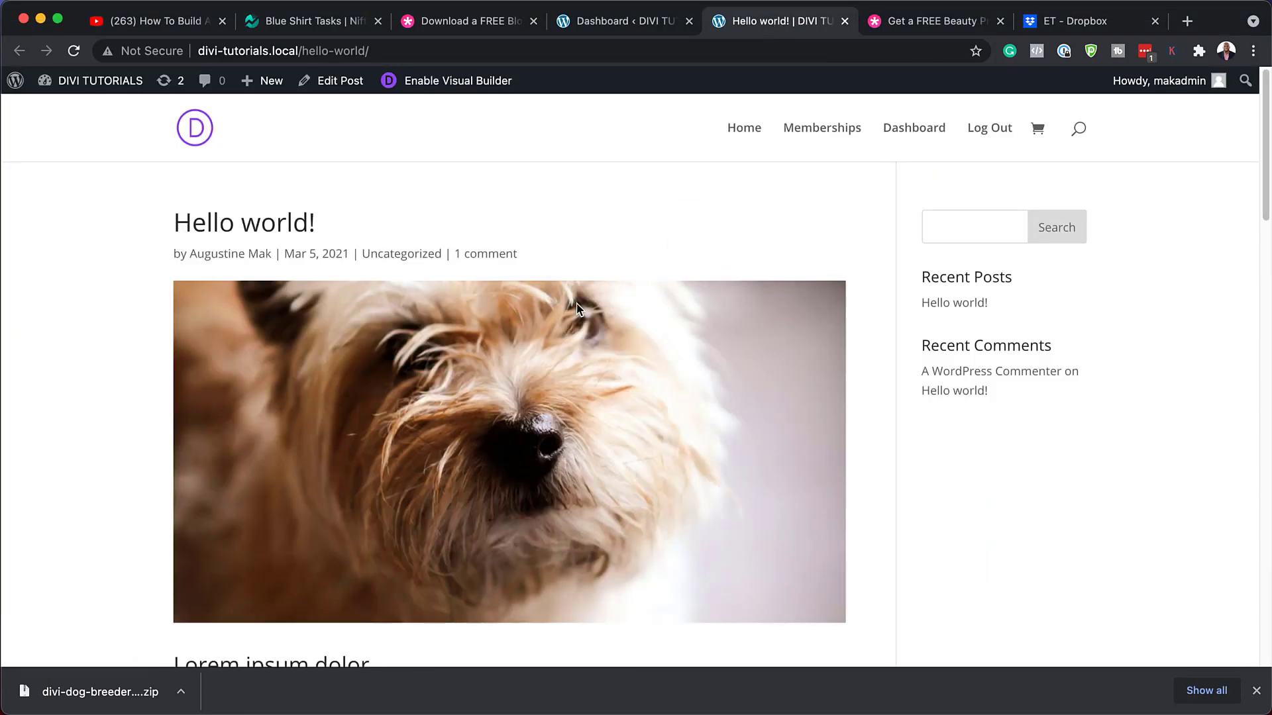
scroll(736, 471, down, 10)
scroll(734, 466, up, 10)
click(611, 22)
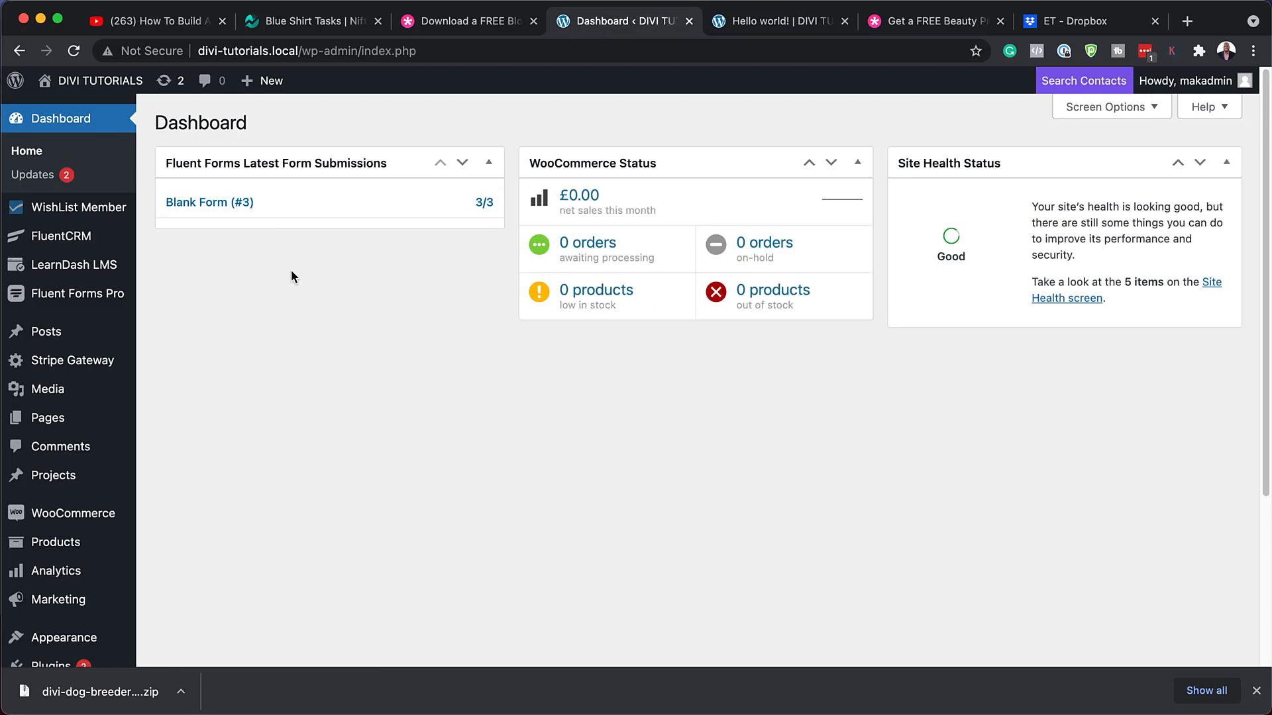
mouse_move(94, 364)
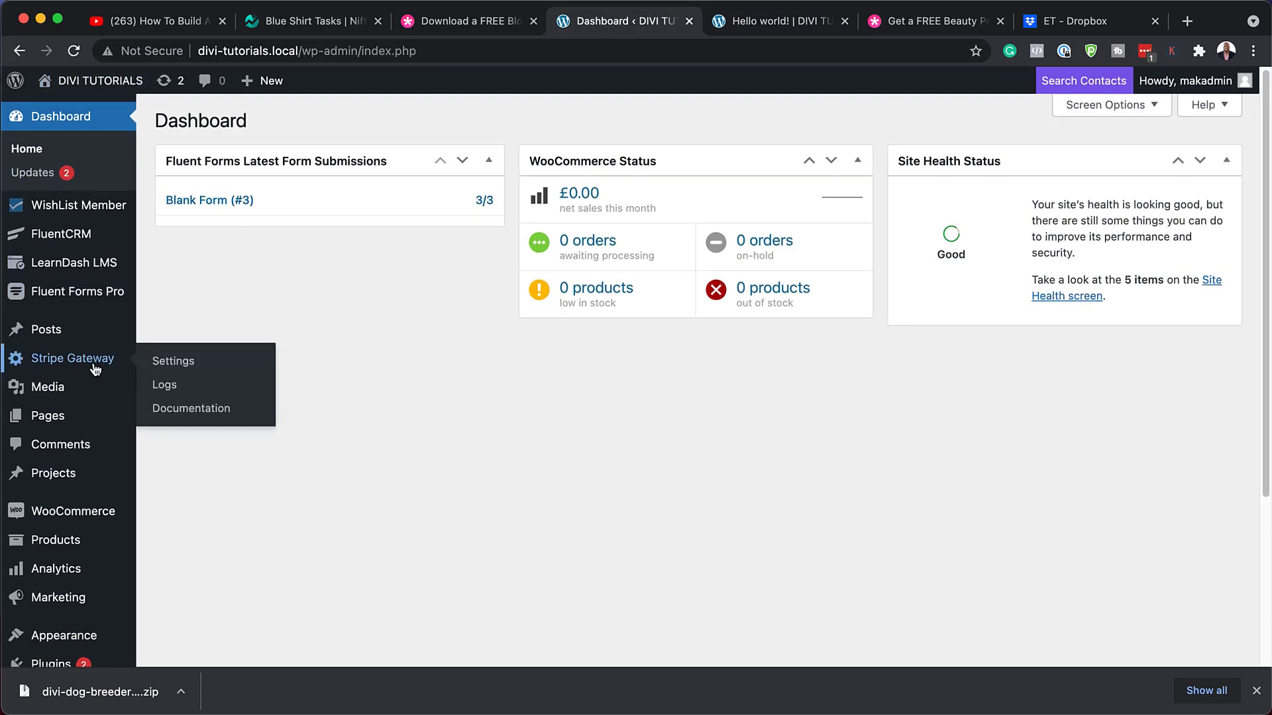
scroll(94, 368, down, 5)
mouse_move(80, 626)
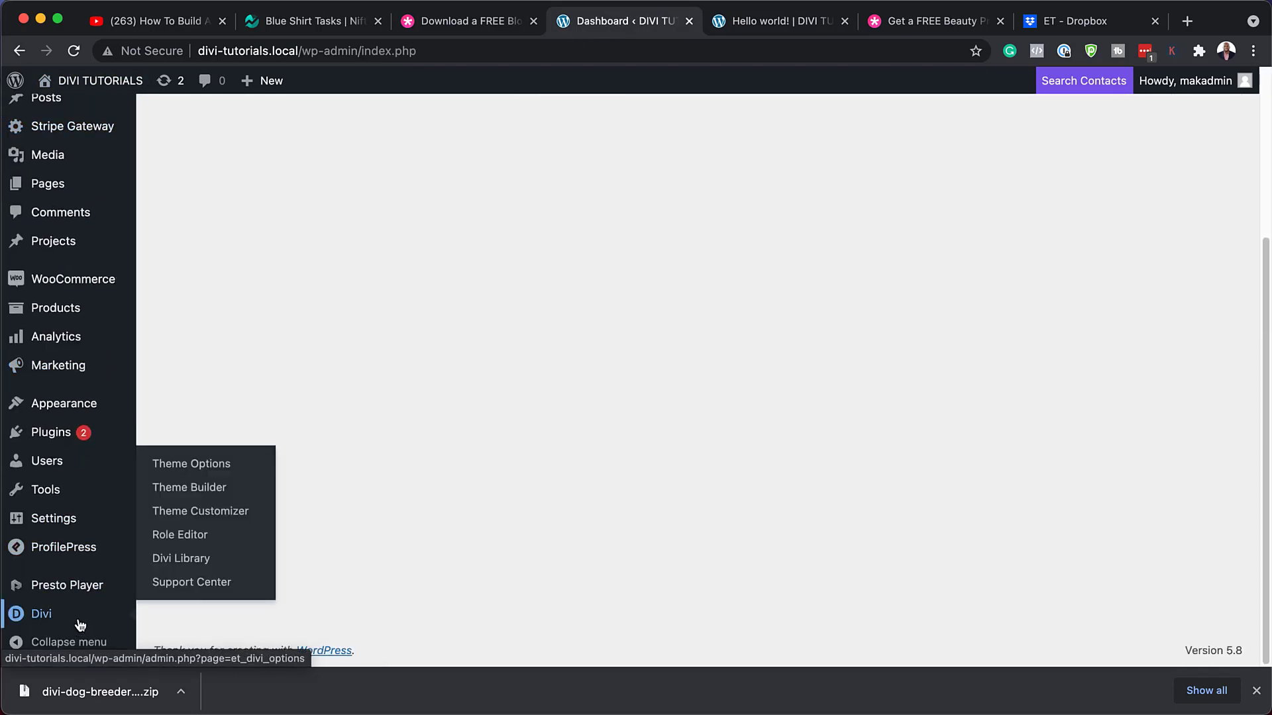
click(213, 491)
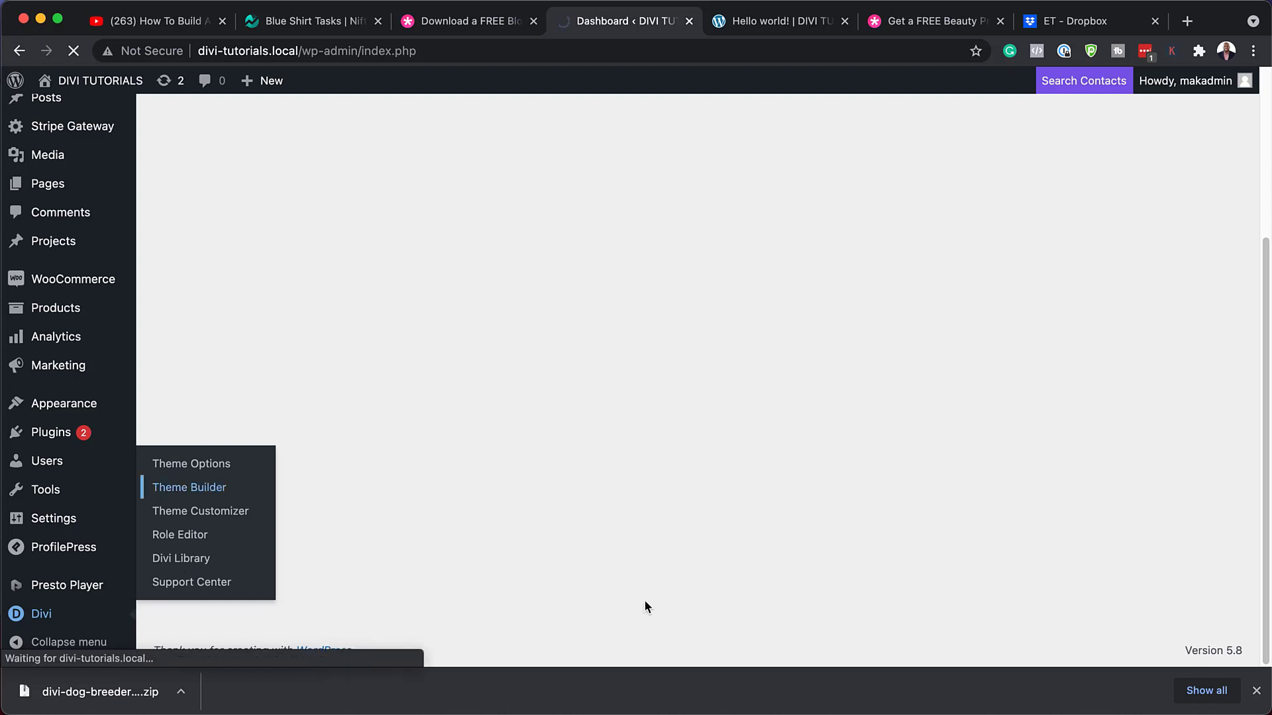
Import divi-dog-breeder-blog-post-template.json through the Portability dialog's Import tab.
click(1193, 206)
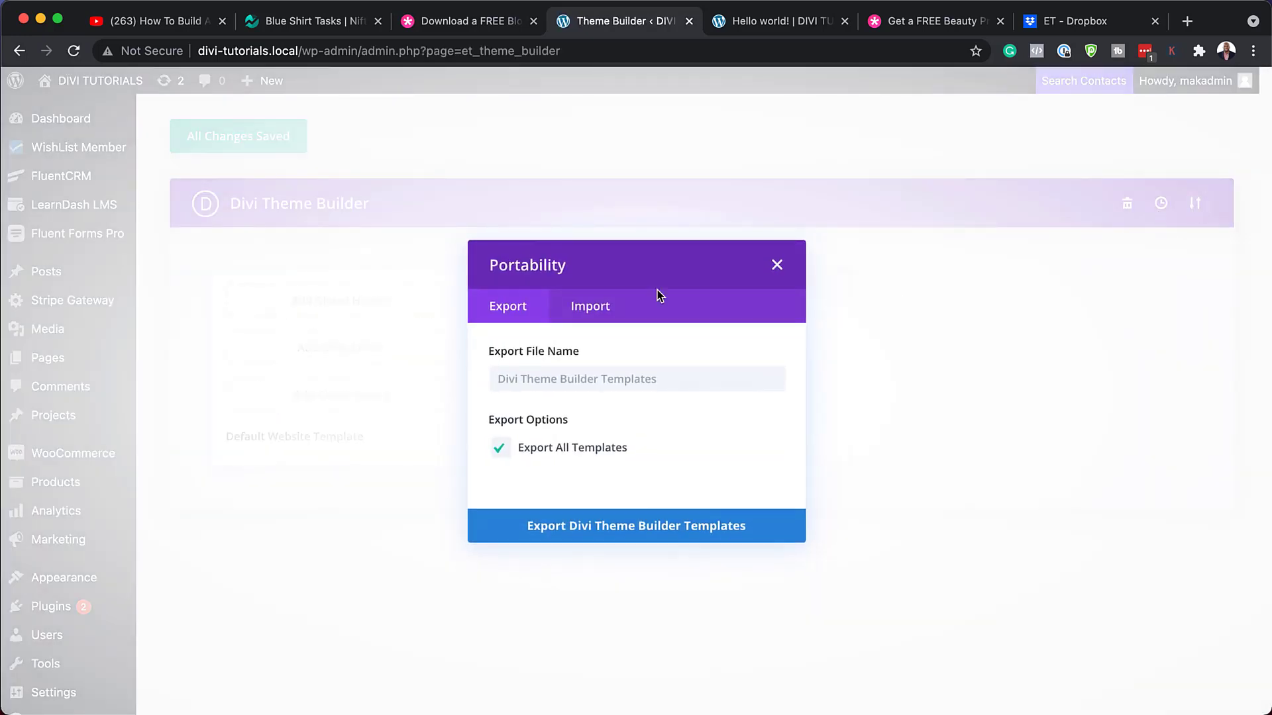
click(605, 308)
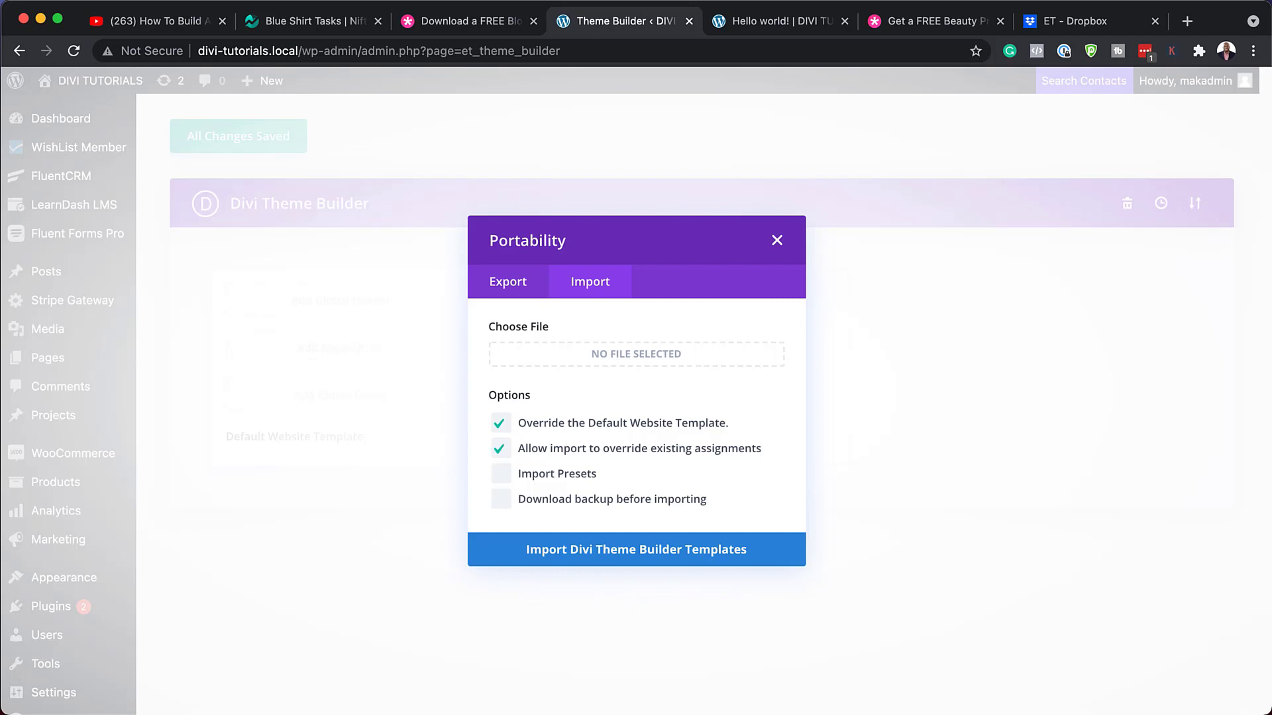
click(636, 353)
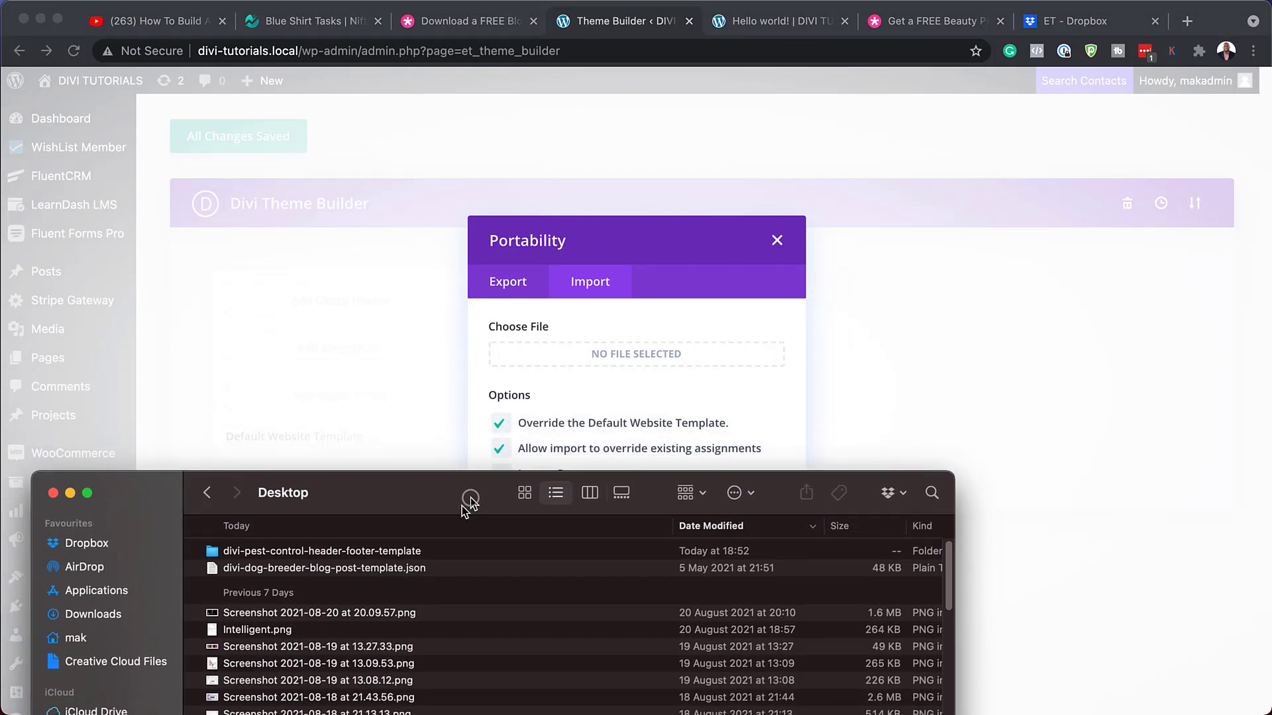
click(248, 572)
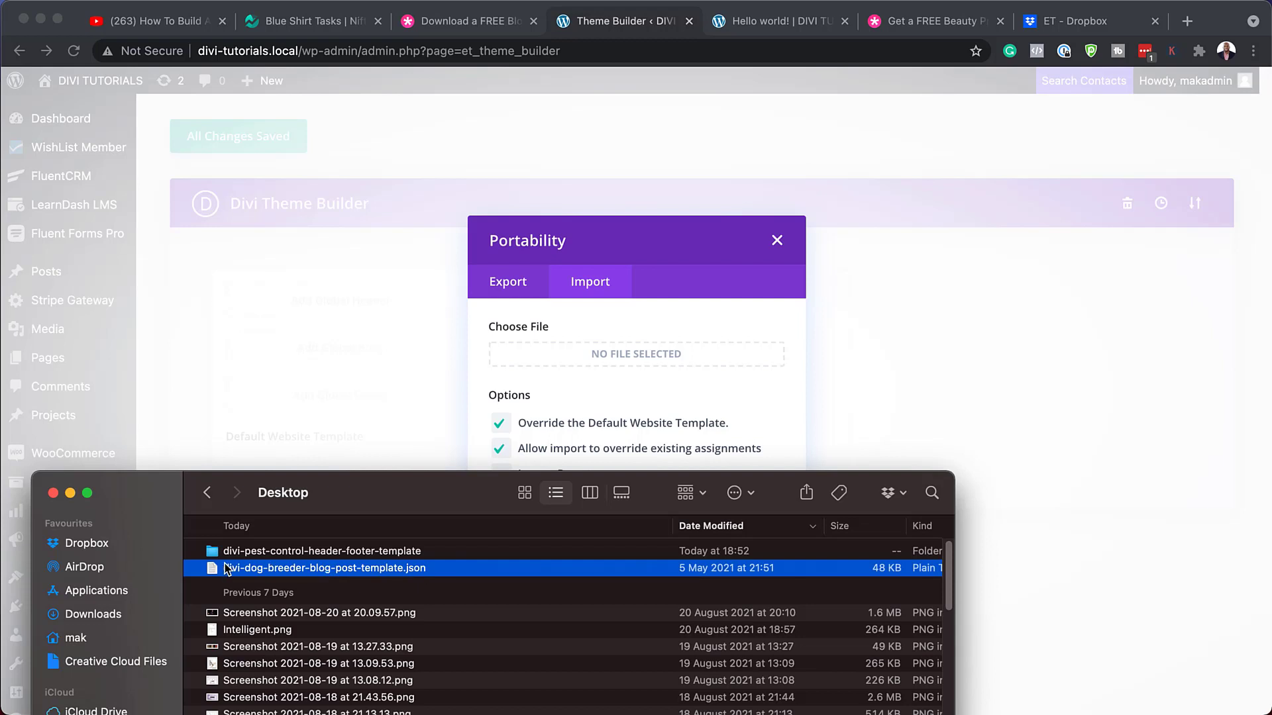
drag(217, 571, 647, 360)
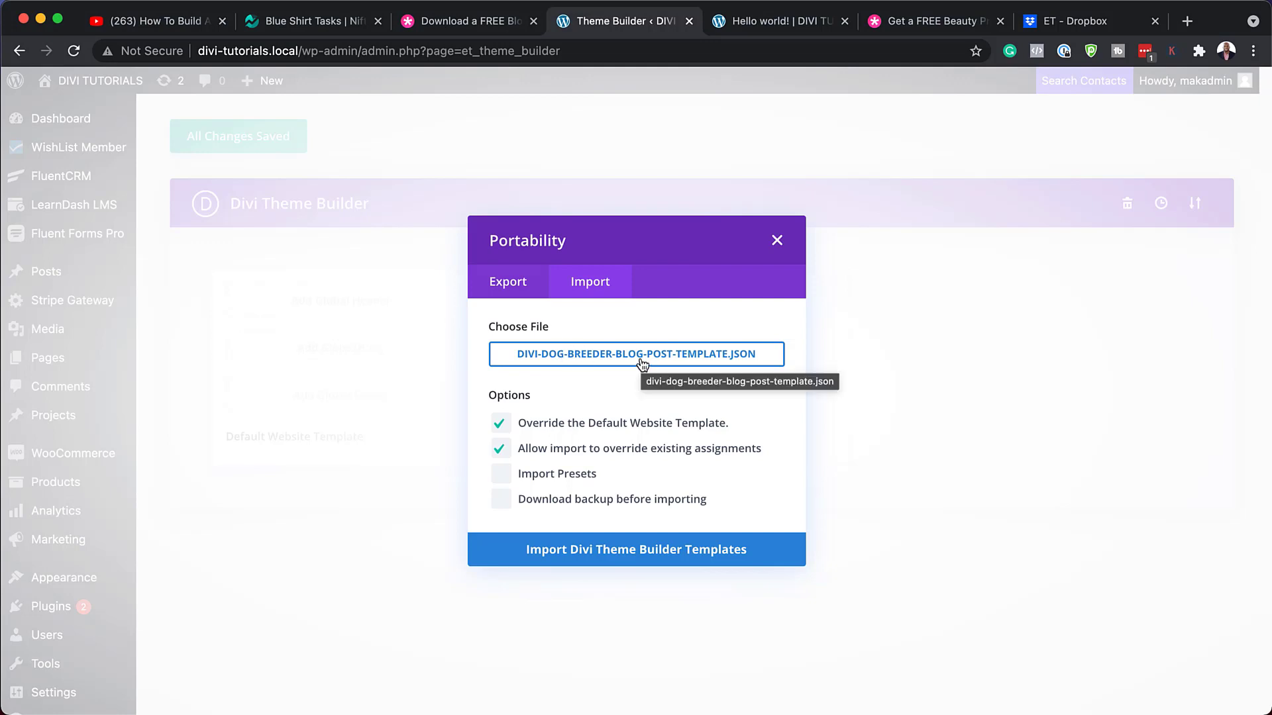
click(582, 555)
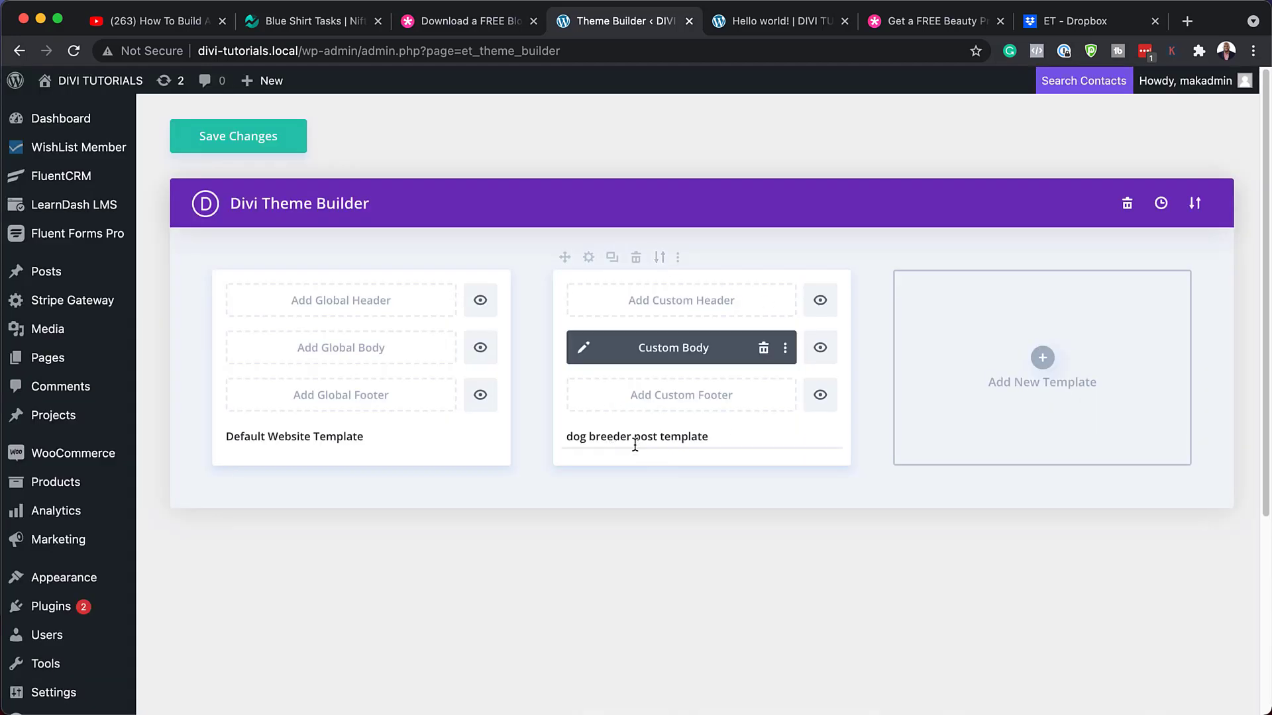
Assign the dog breeder post template to All Posts, save the changes, and return to Hello world!
click(589, 258)
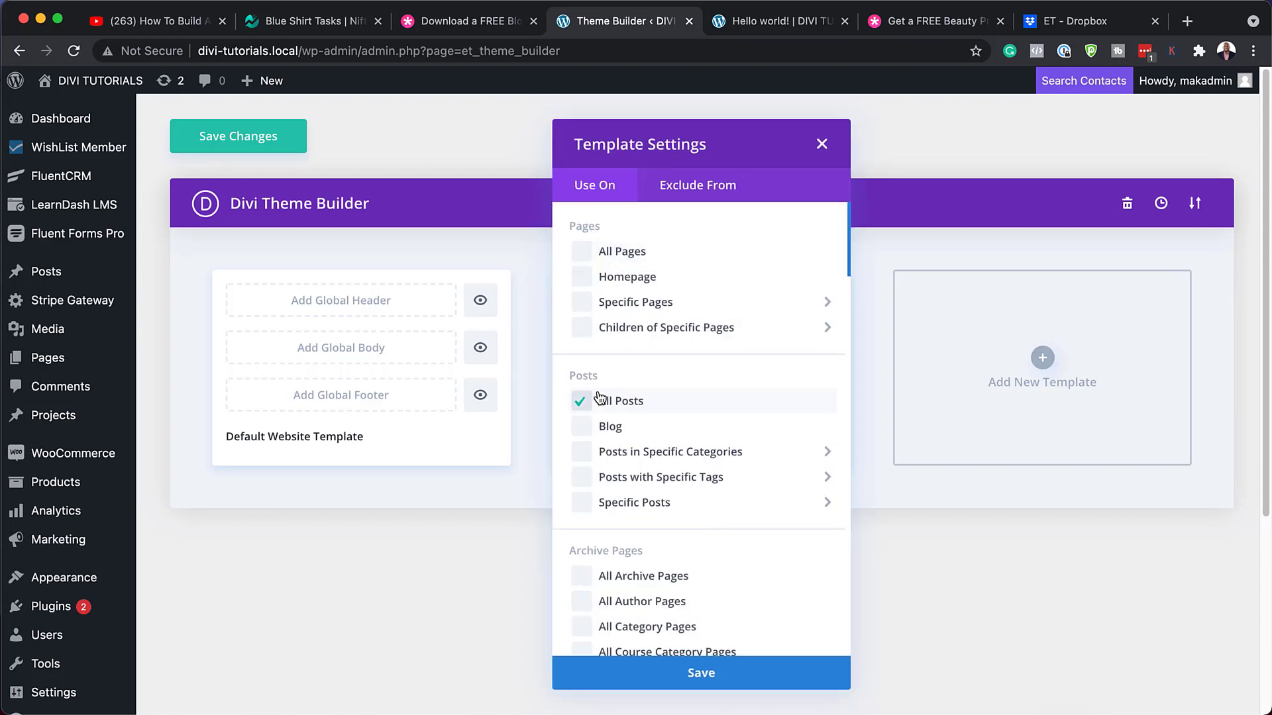
click(702, 673)
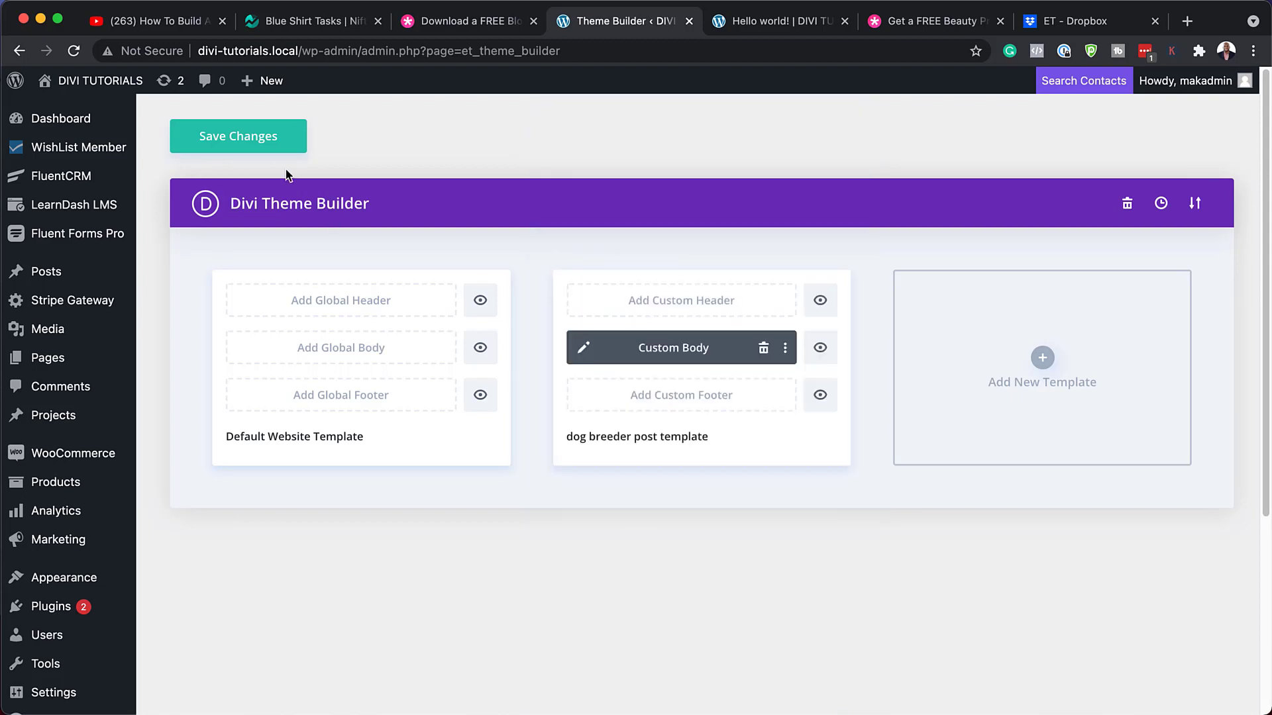
click(270, 139)
click(755, 29)
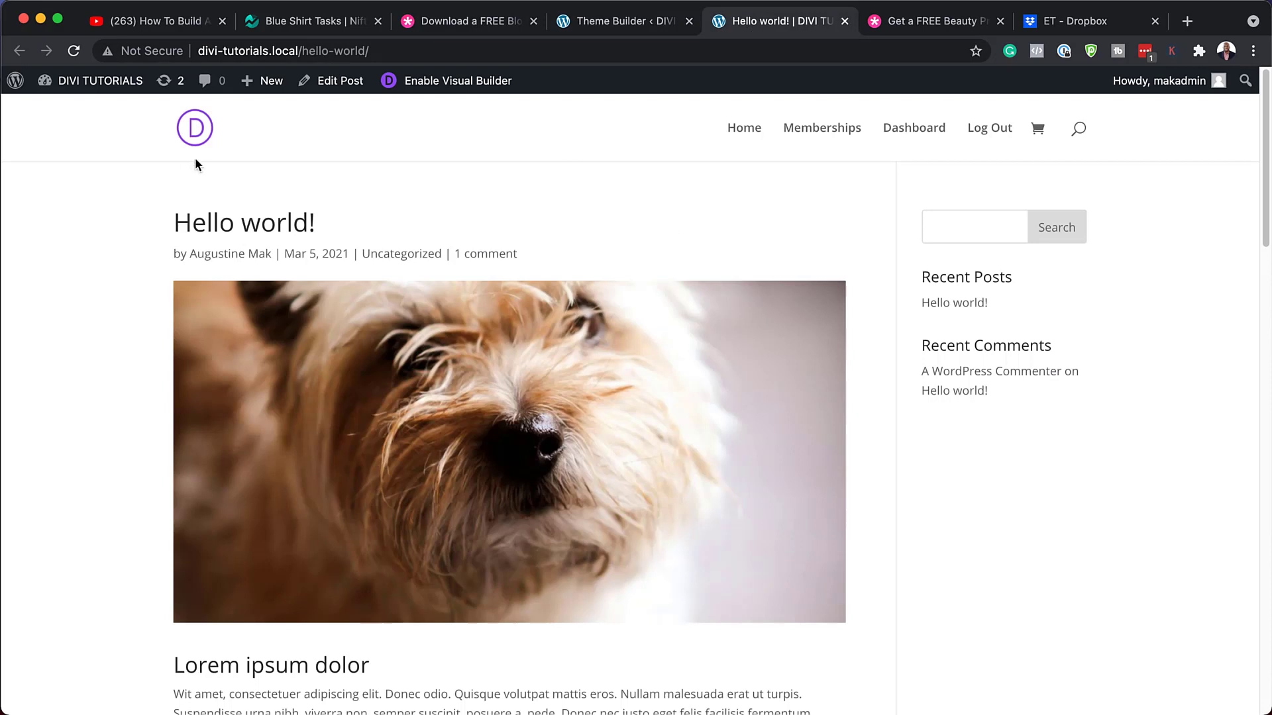
click(80, 50)
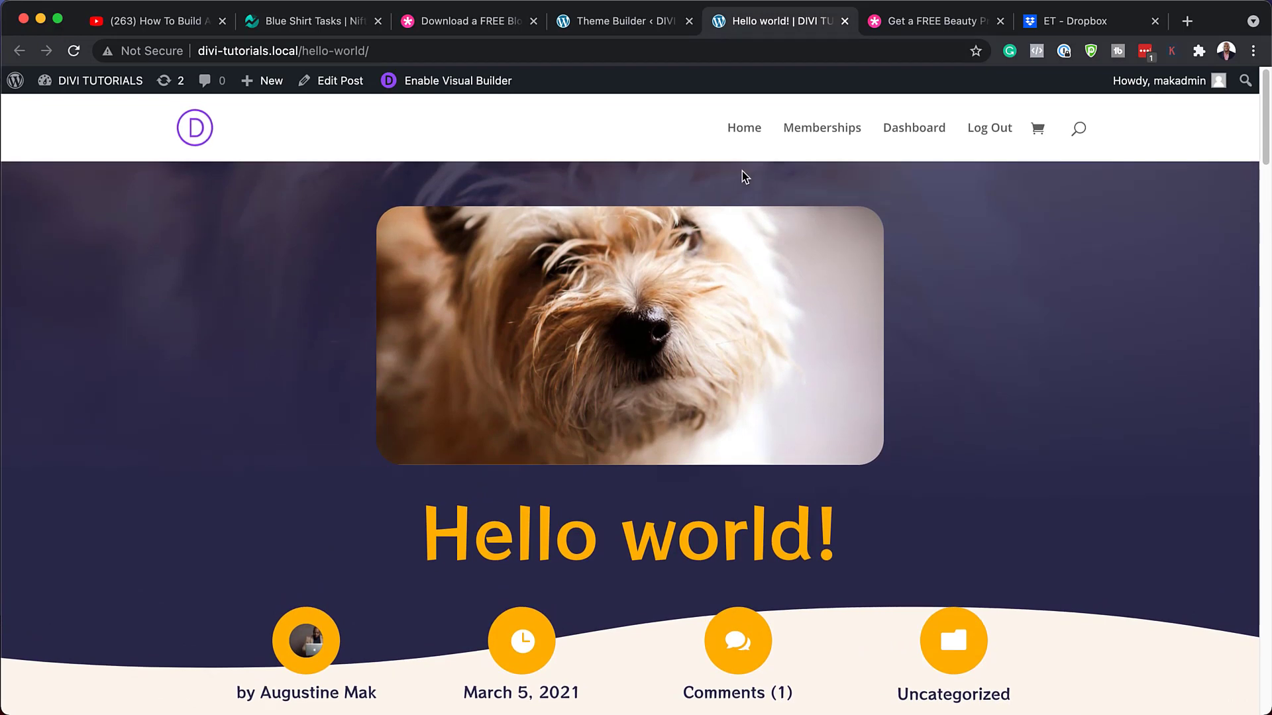
scroll(562, 431, down, 10)
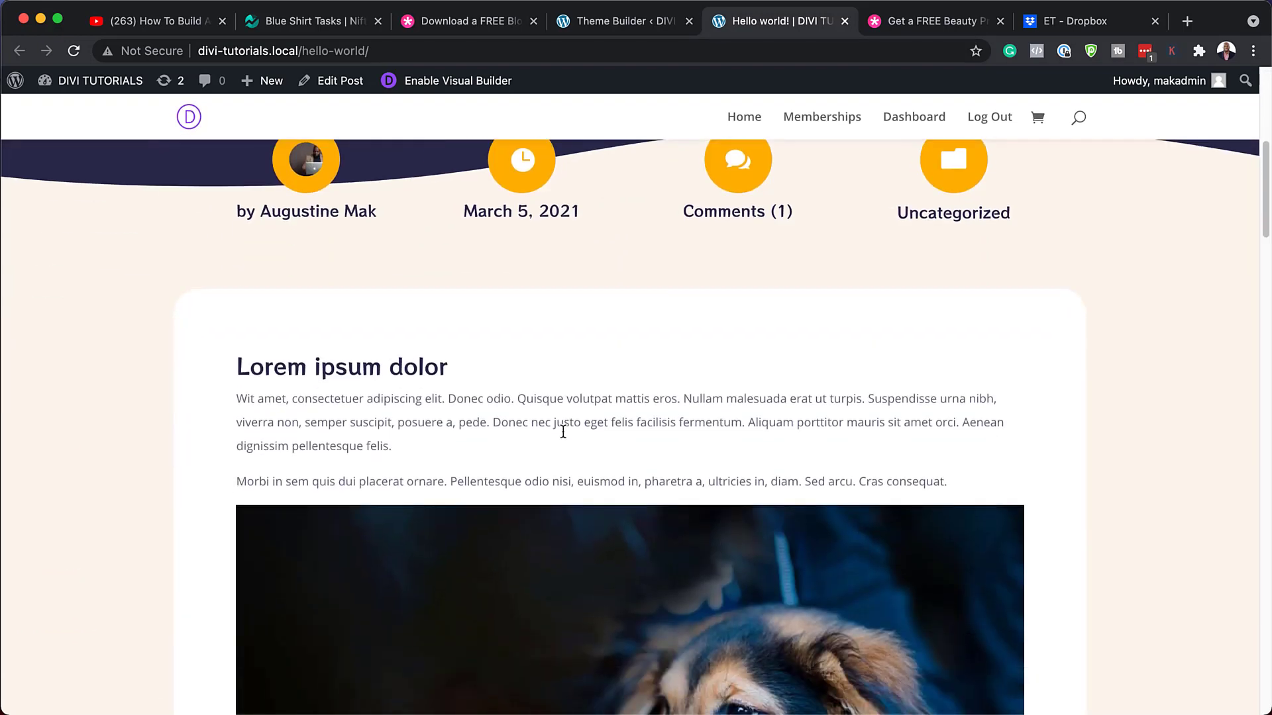
scroll(553, 427, down, 1)
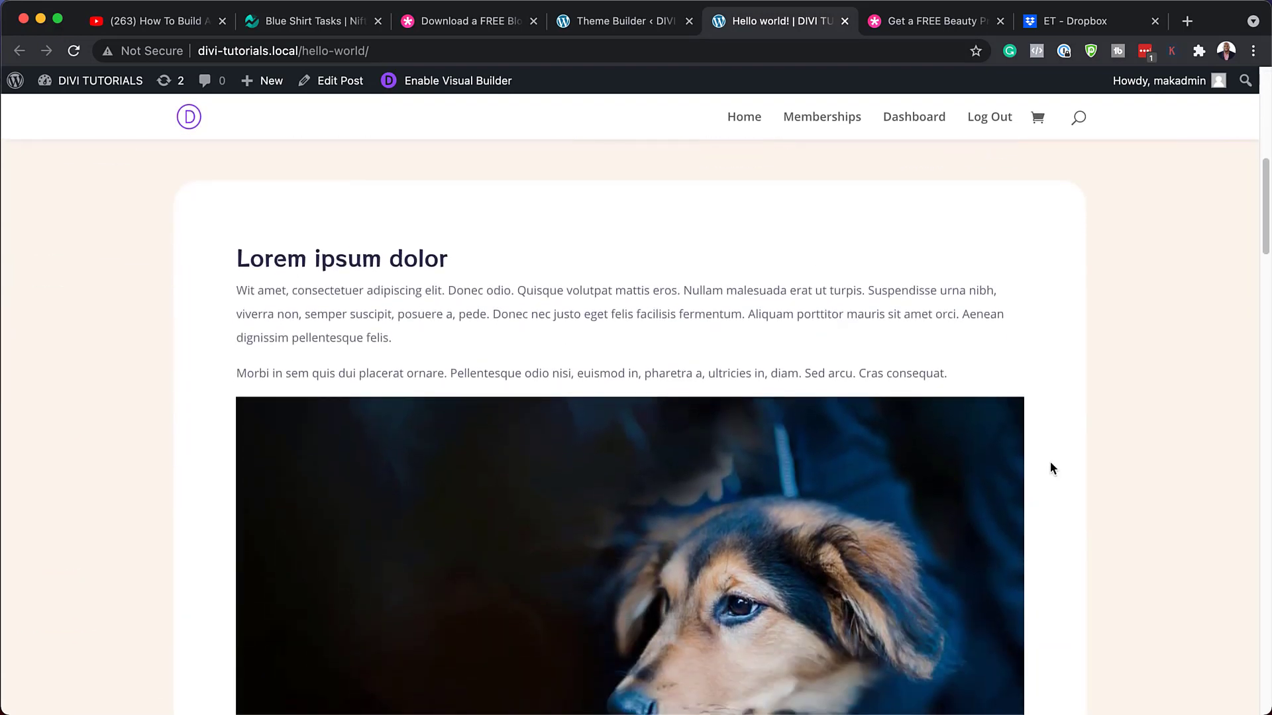
scroll(1063, 492, down, 10)
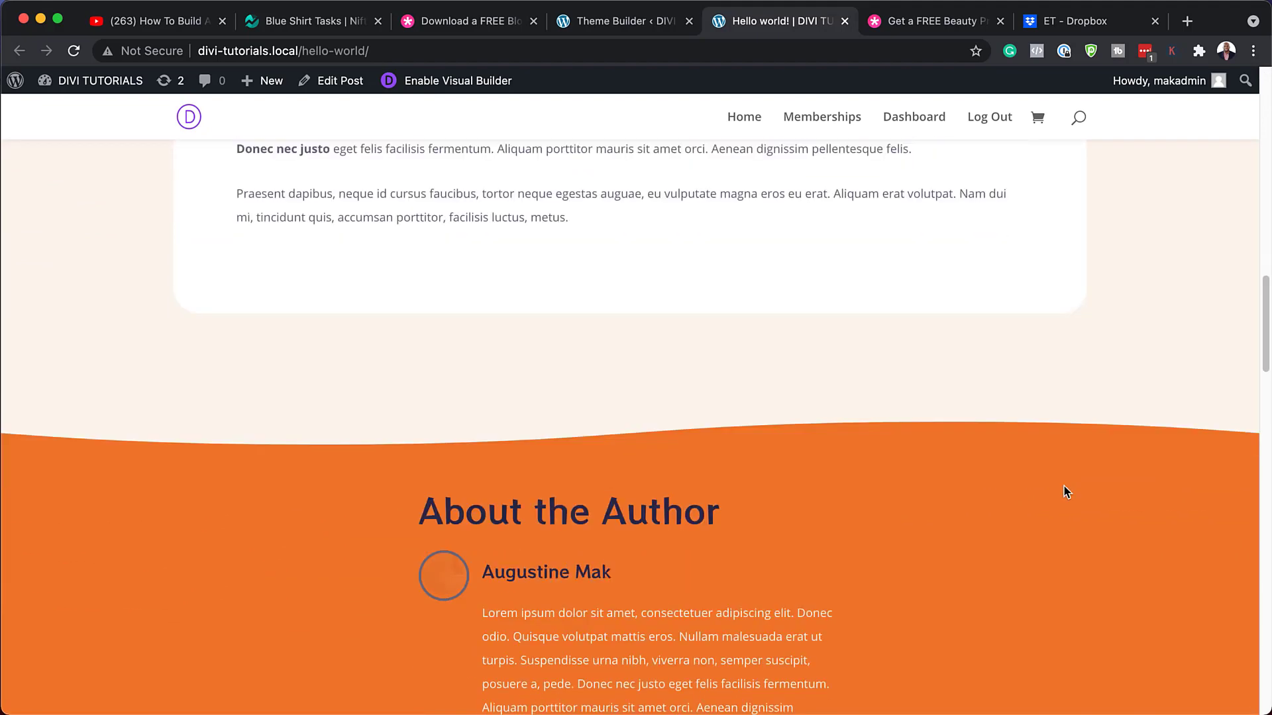
scroll(1067, 492, down, 10)
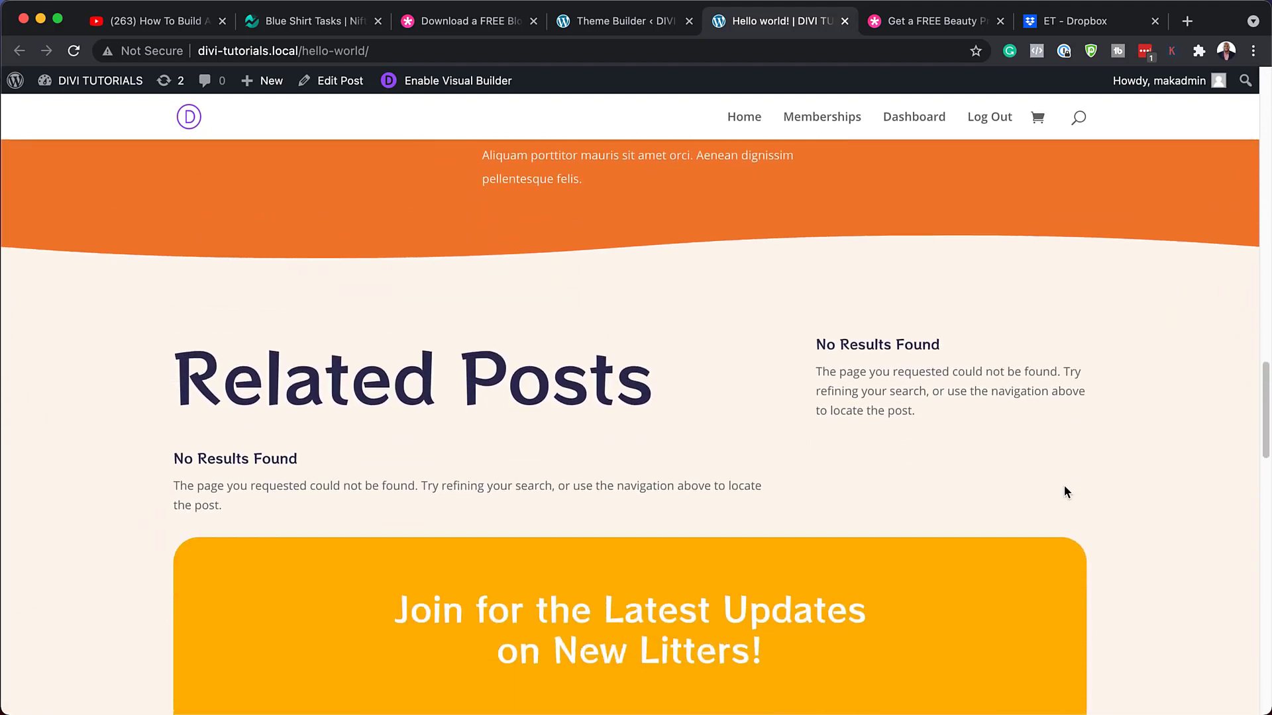
scroll(1067, 492, down, 10)
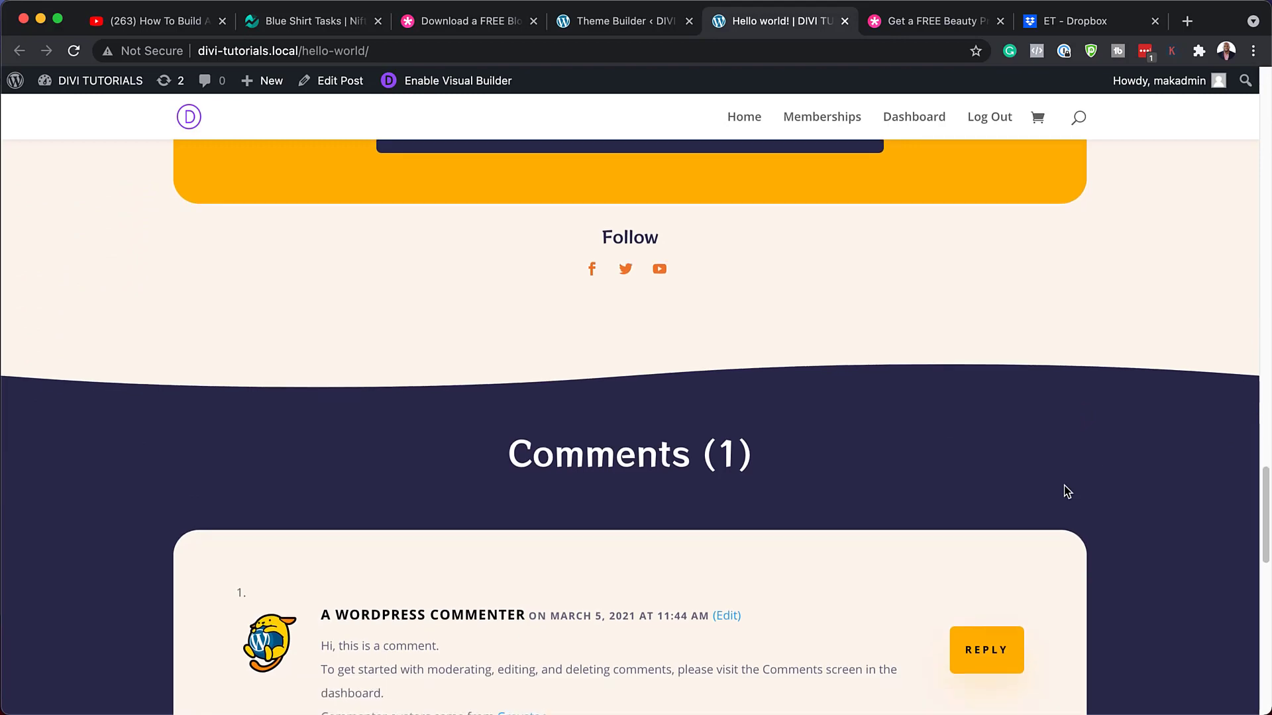
scroll(1066, 492, down, 10)
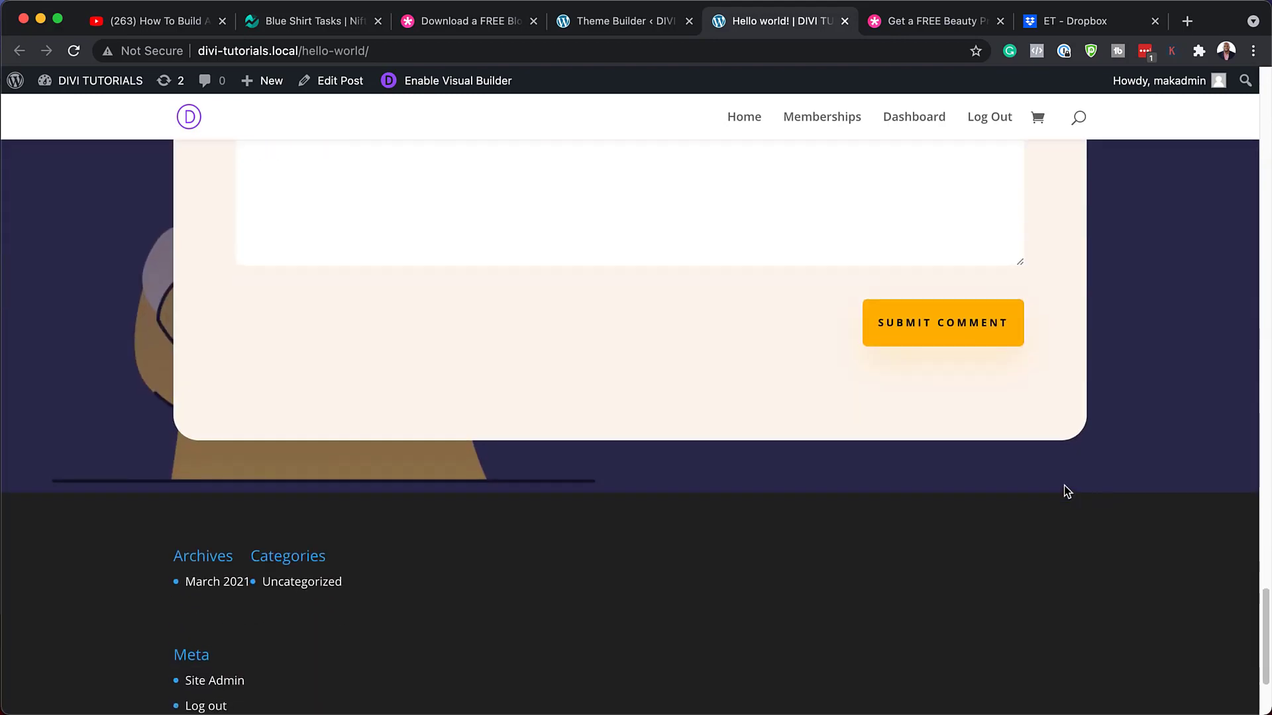
scroll(1066, 491, up, 15)
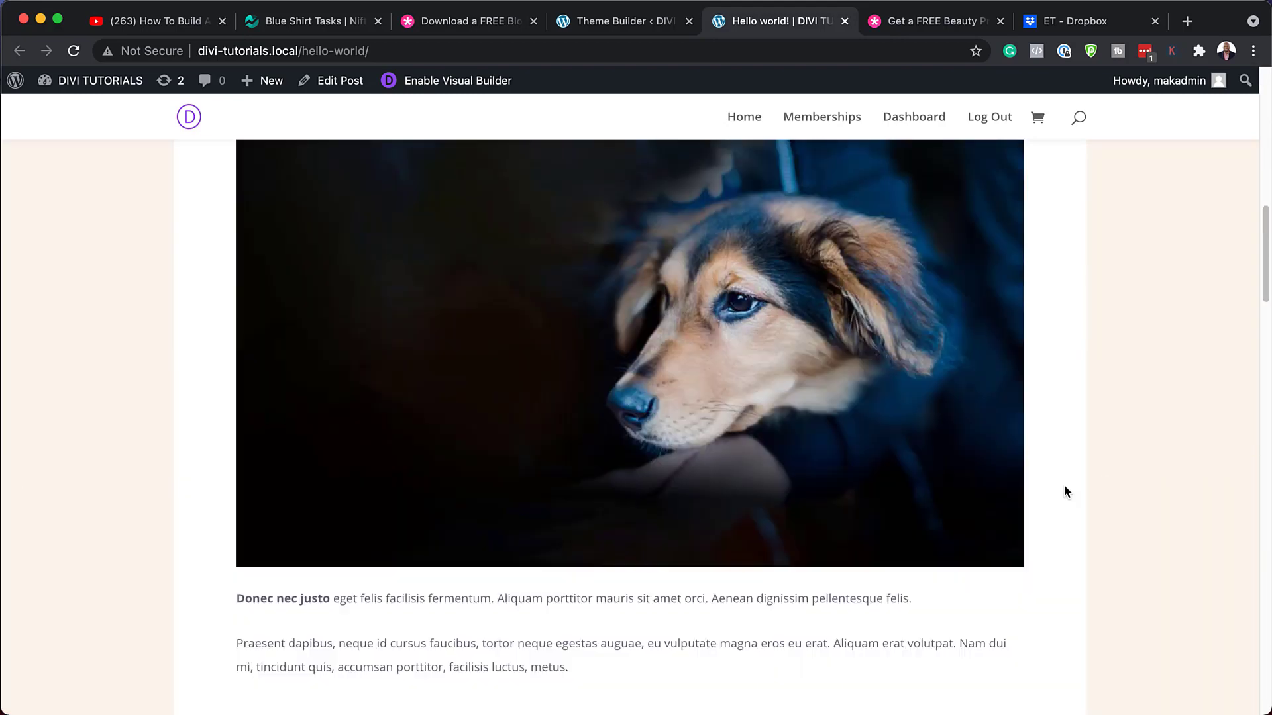
scroll(1063, 492, up, 10)
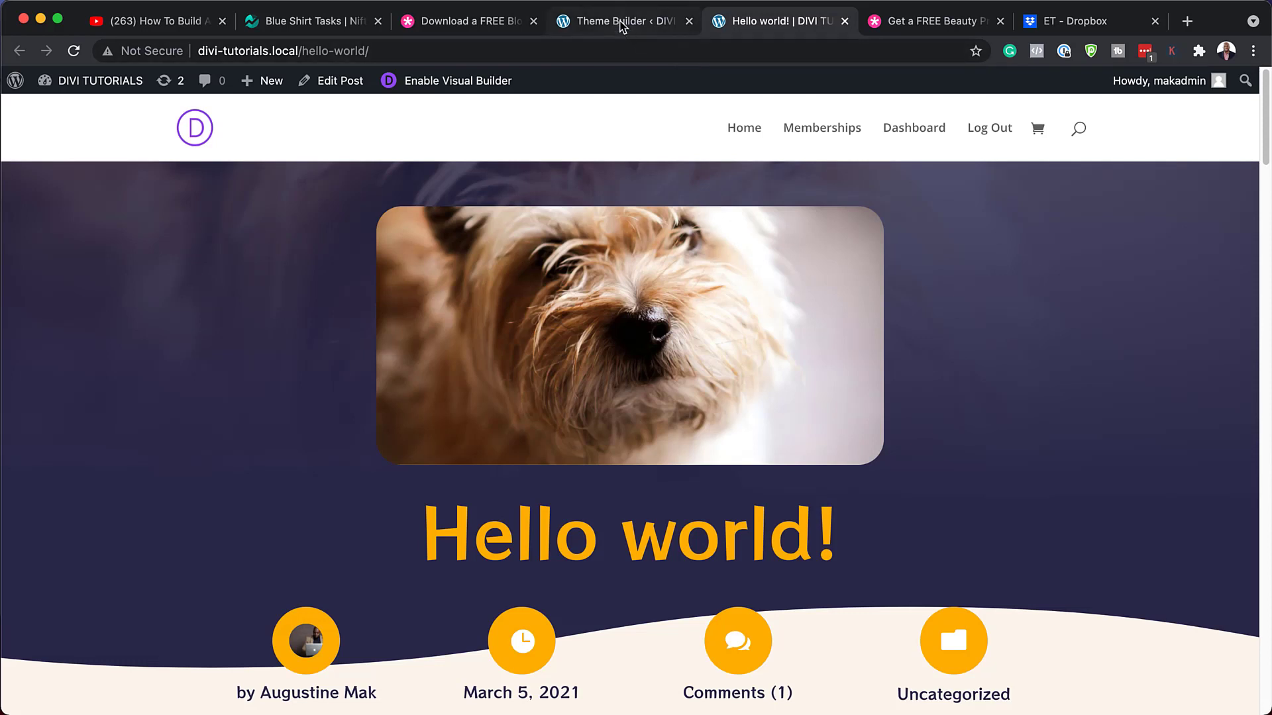
Open the dog breeder template's Custom Body layout in the Visual Builder, checking the live post.
click(623, 26)
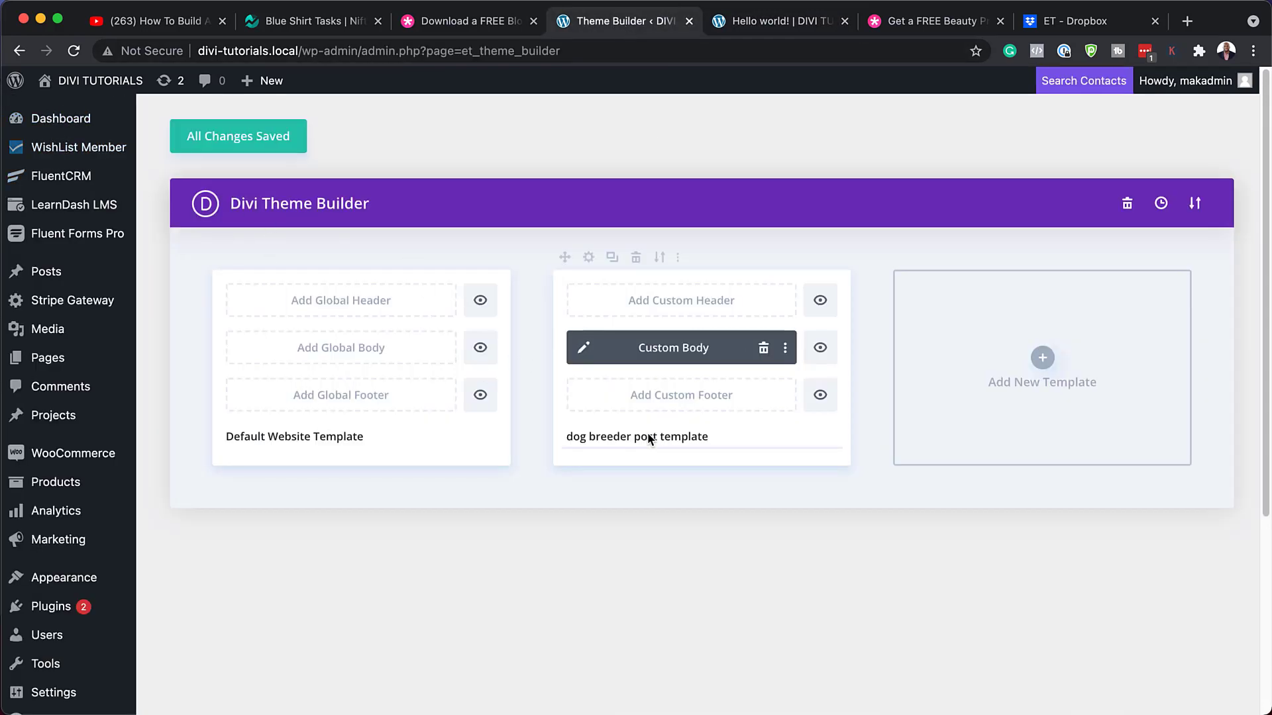
click(586, 347)
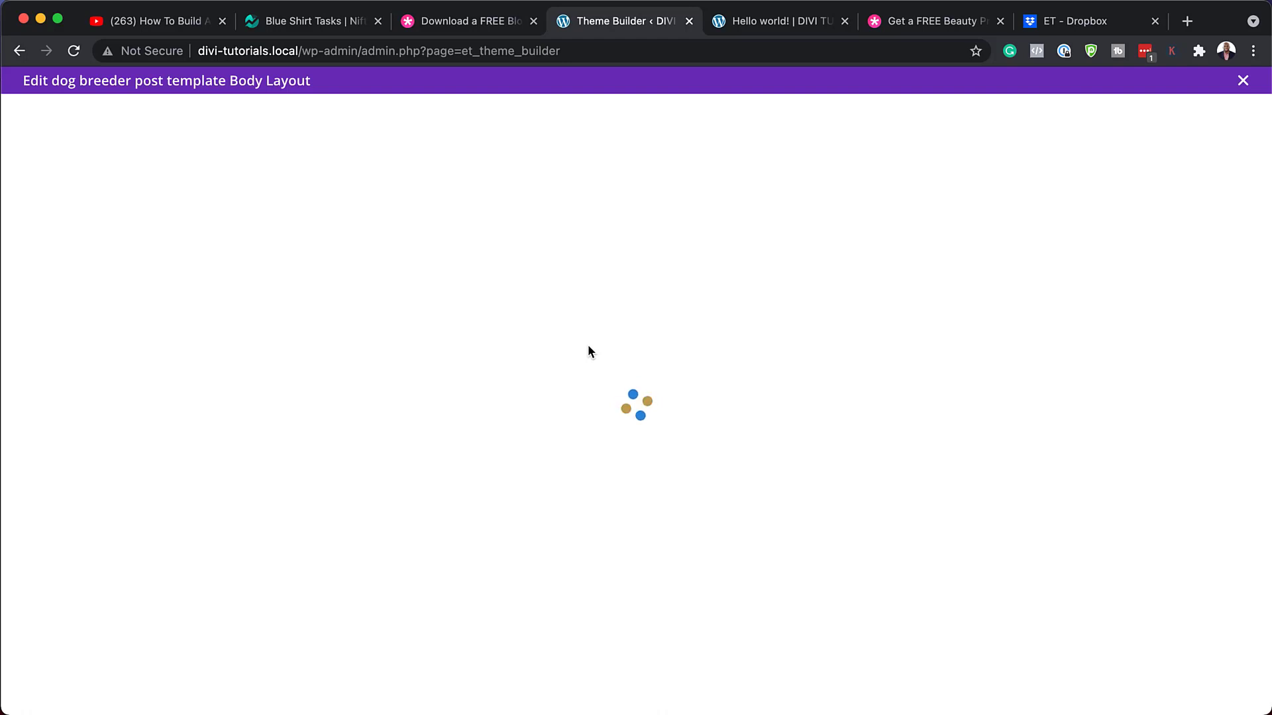
click(770, 22)
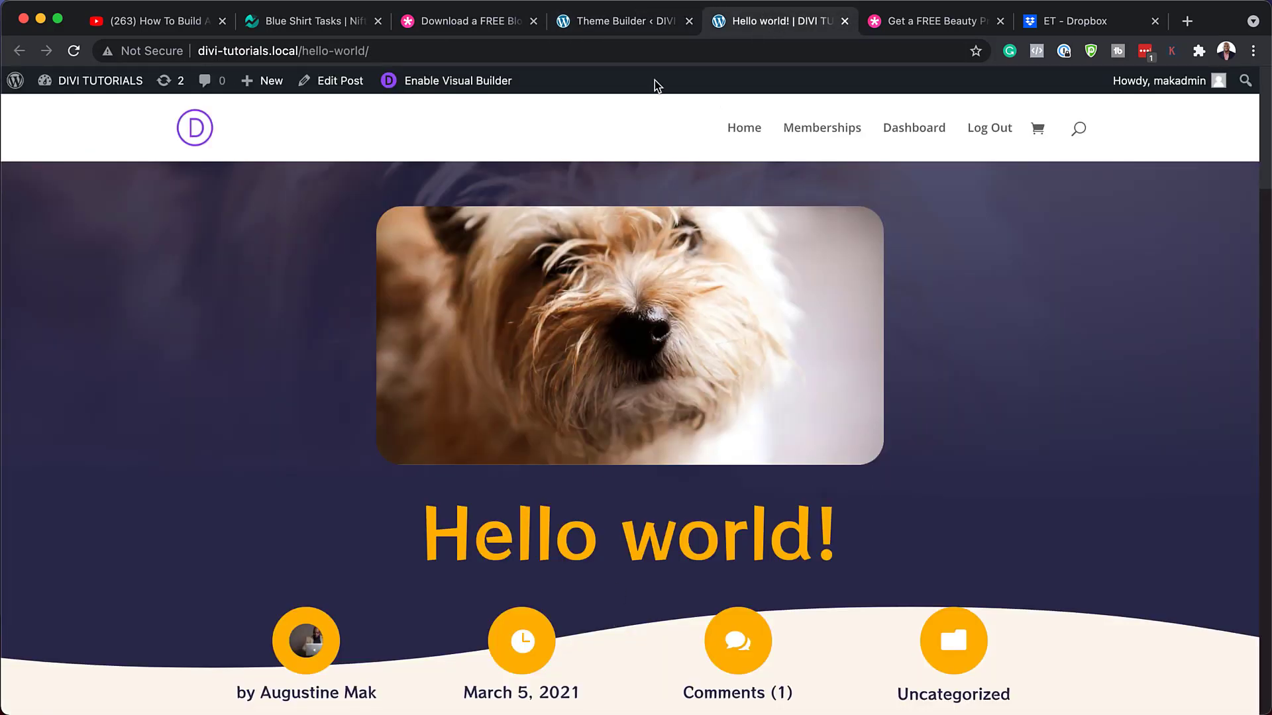
click(622, 20)
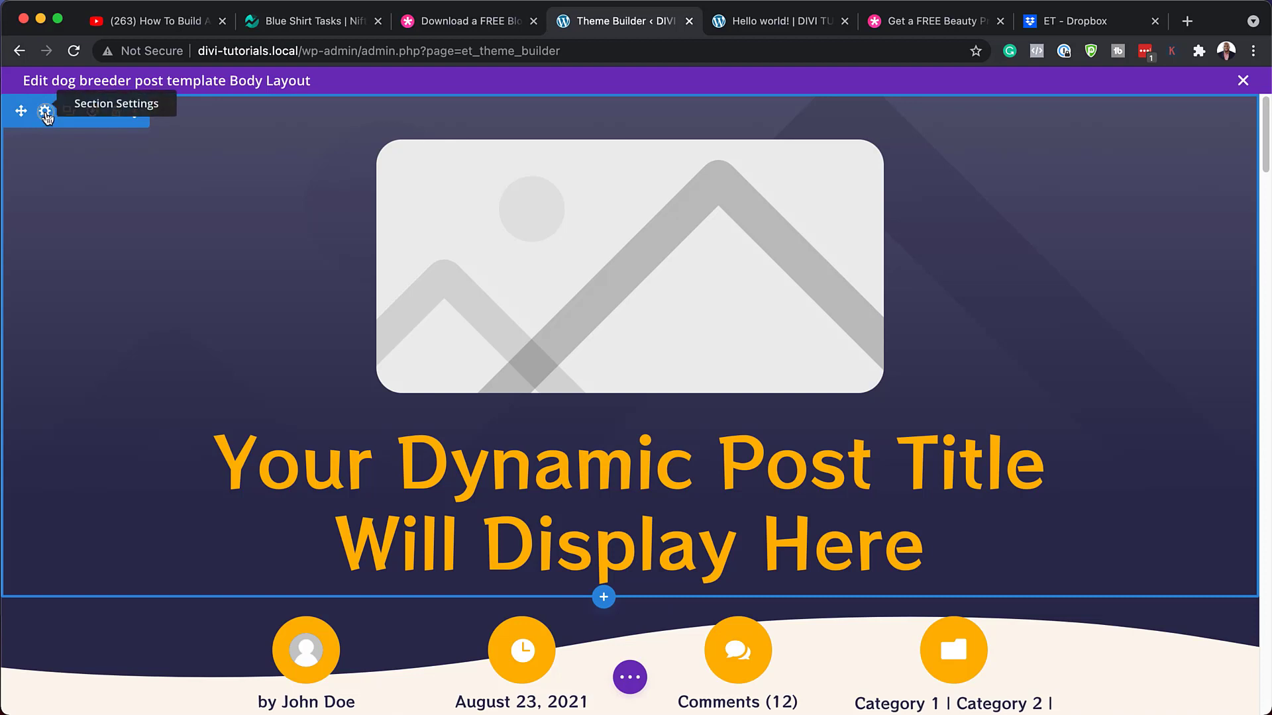
Try a yellow #ffbf1f to brown #a35700 gradient on the hero section, then discard it.
click(45, 112)
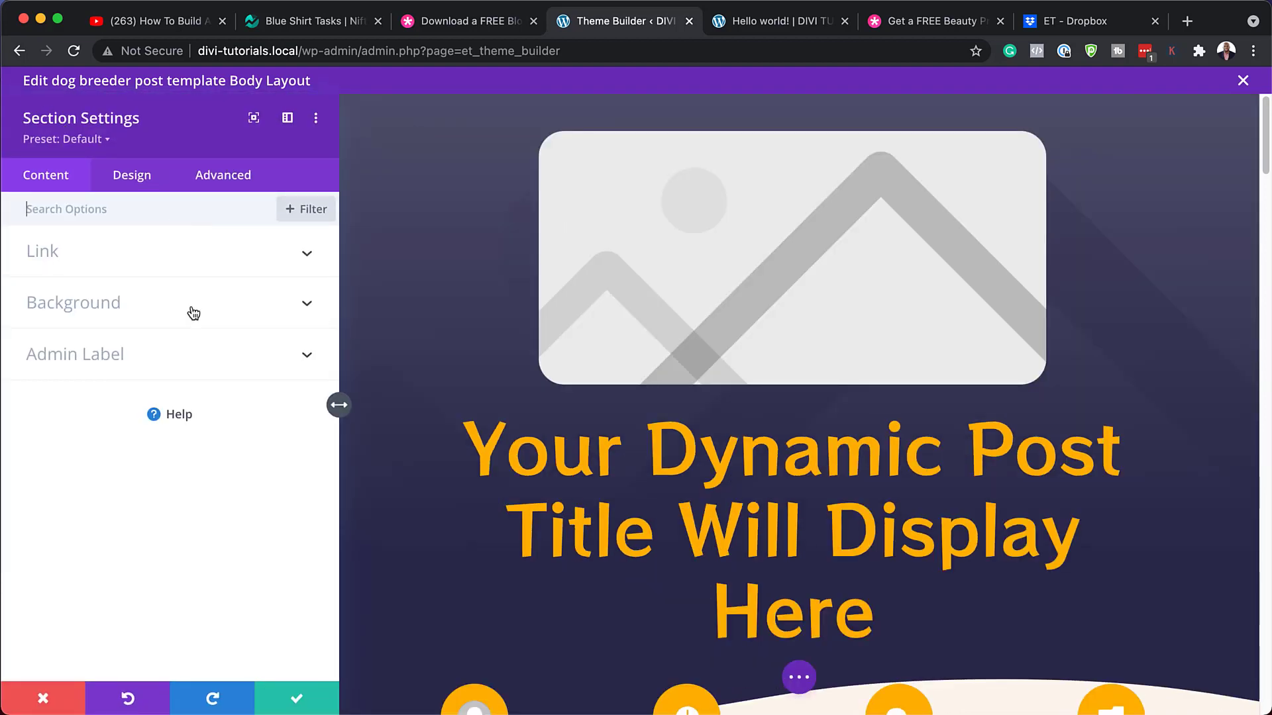
click(141, 313)
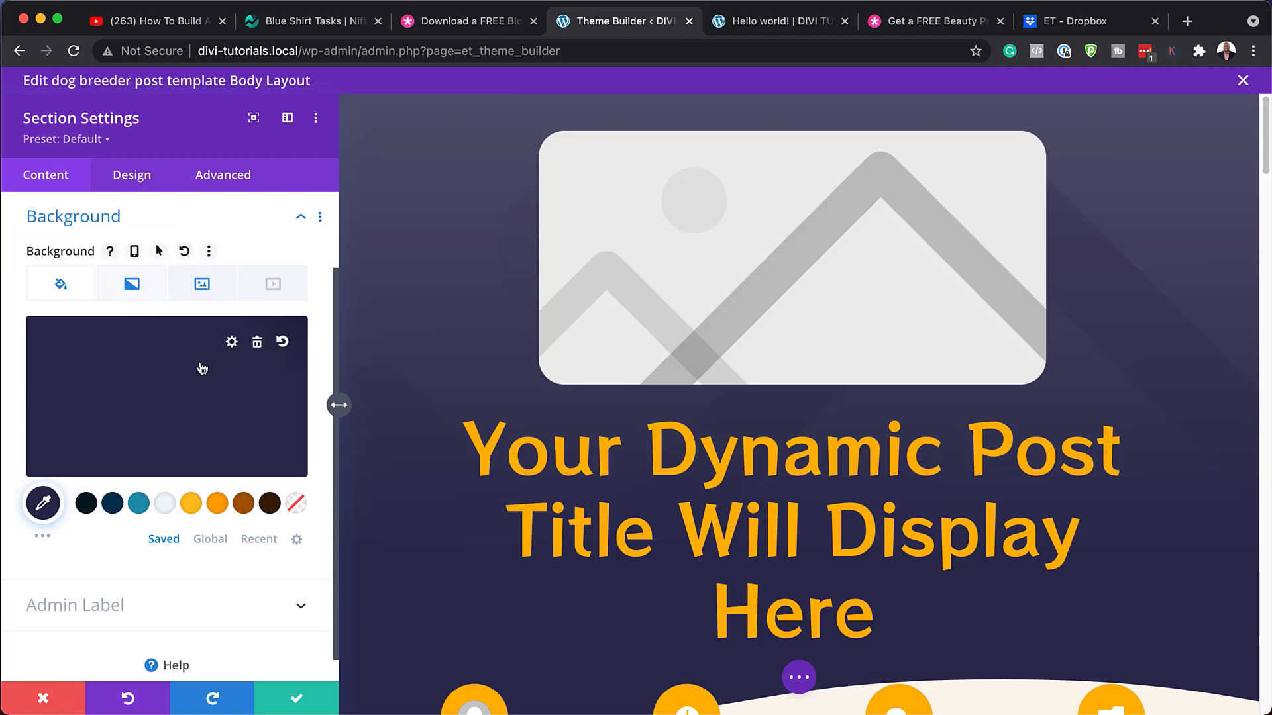
click(131, 285)
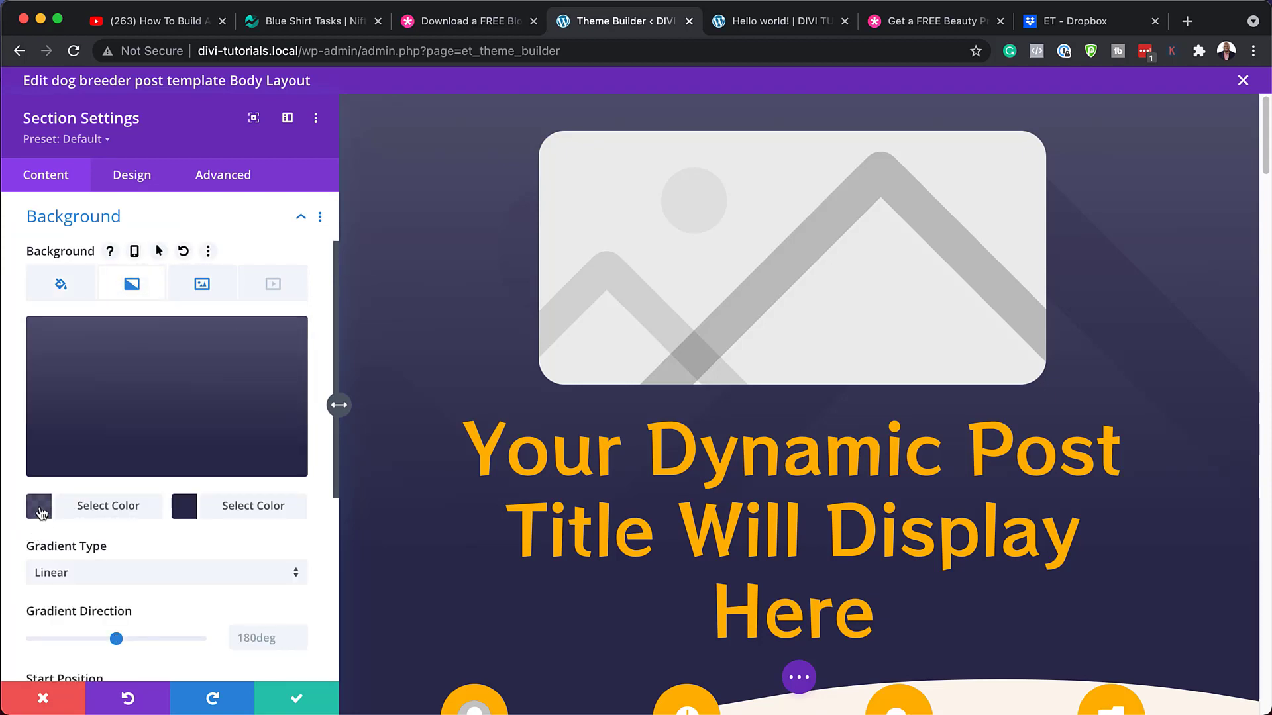
click(38, 507)
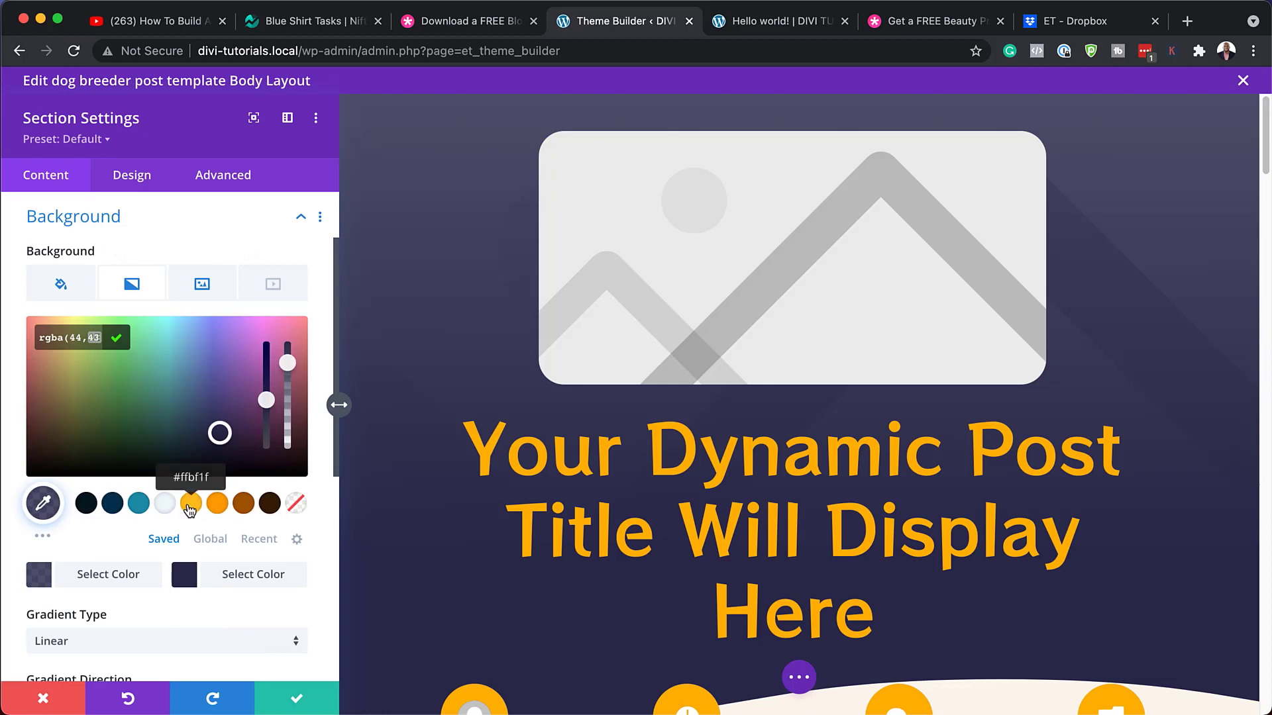
click(190, 505)
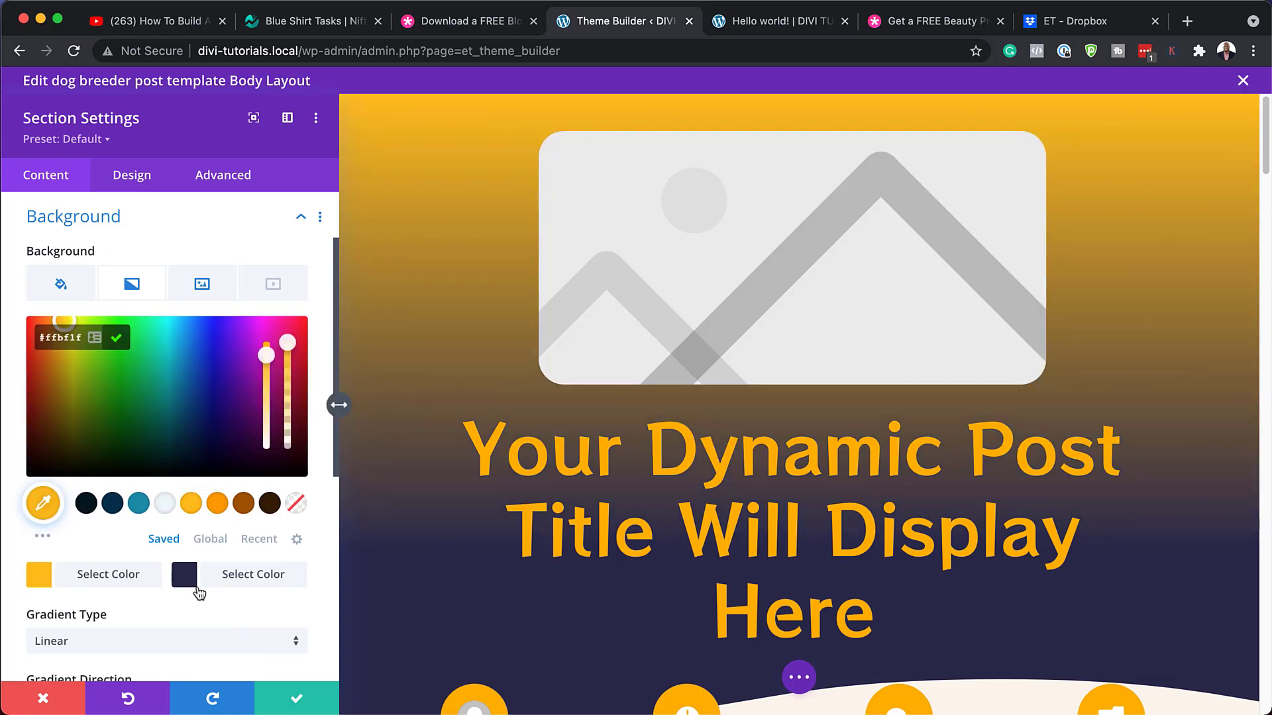
click(185, 575)
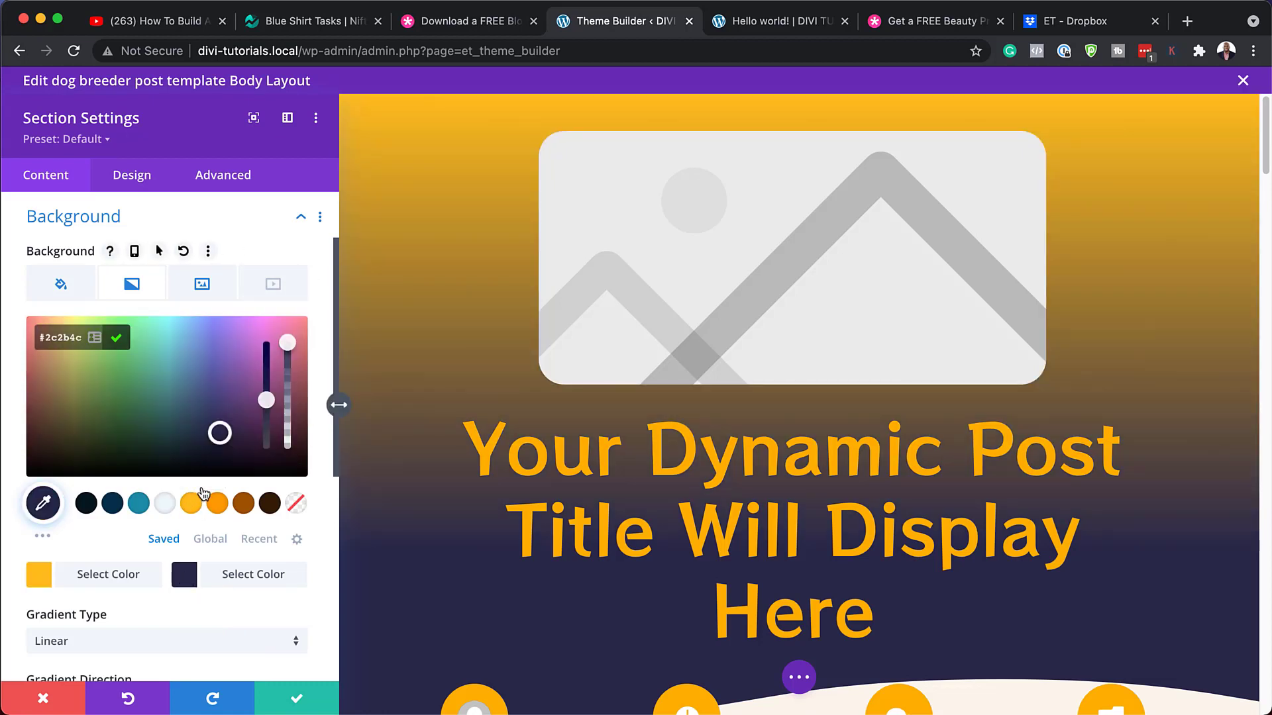
click(243, 505)
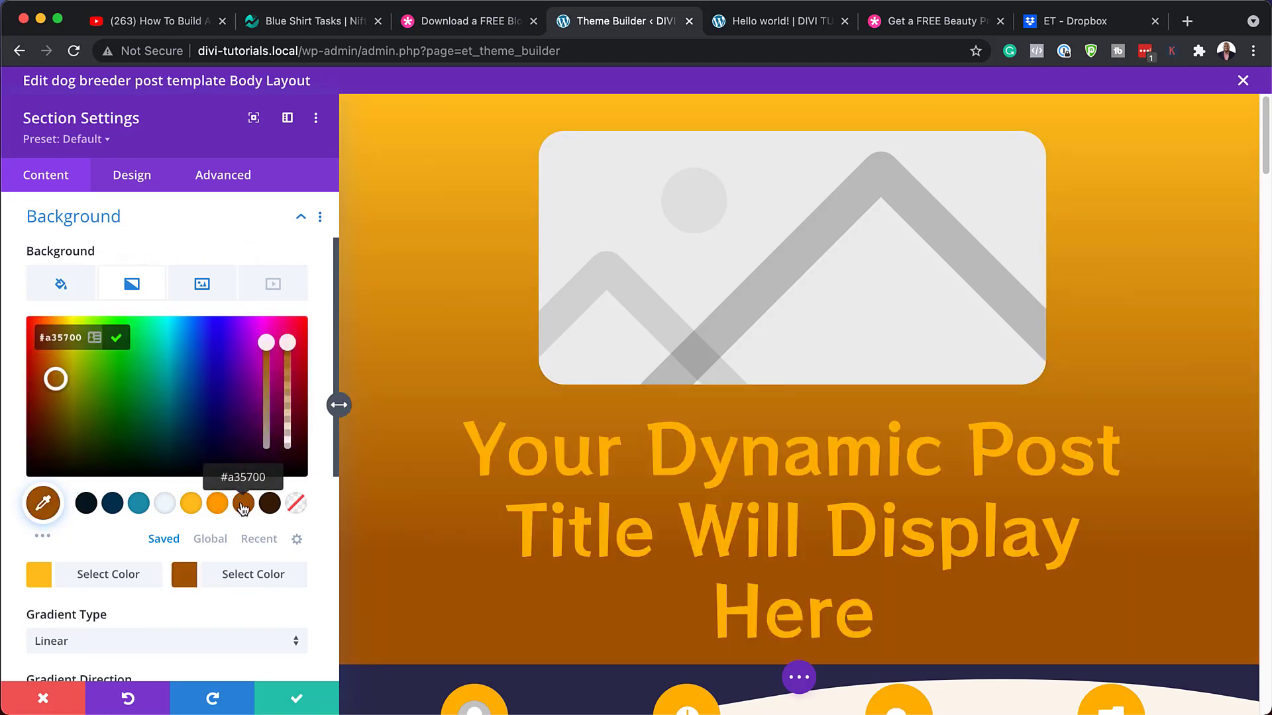
click(35, 576)
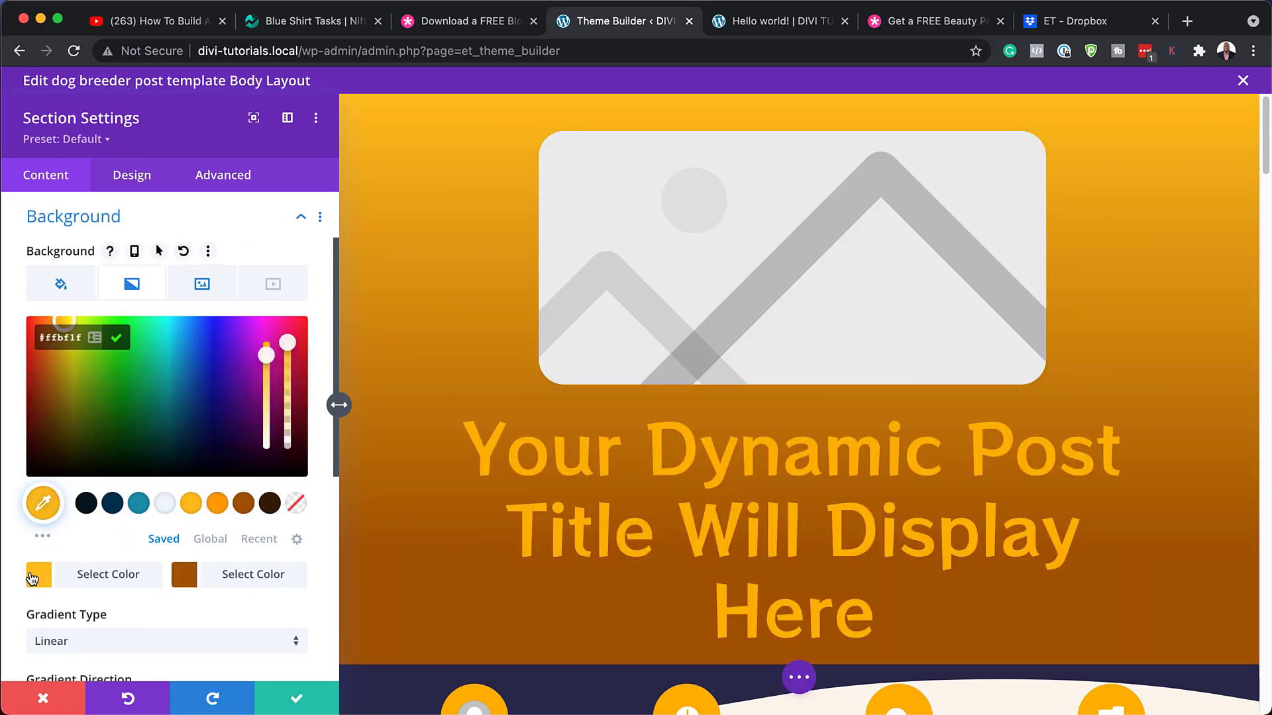
drag(289, 347, 291, 419)
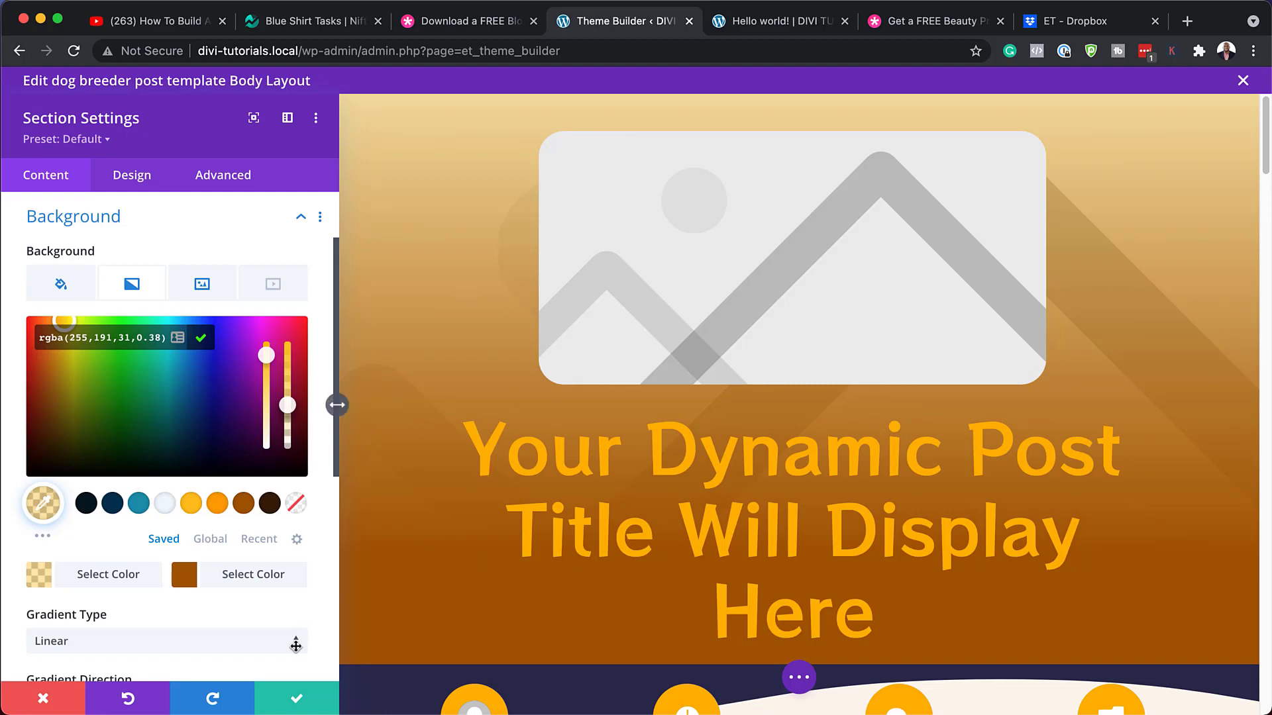
click(139, 180)
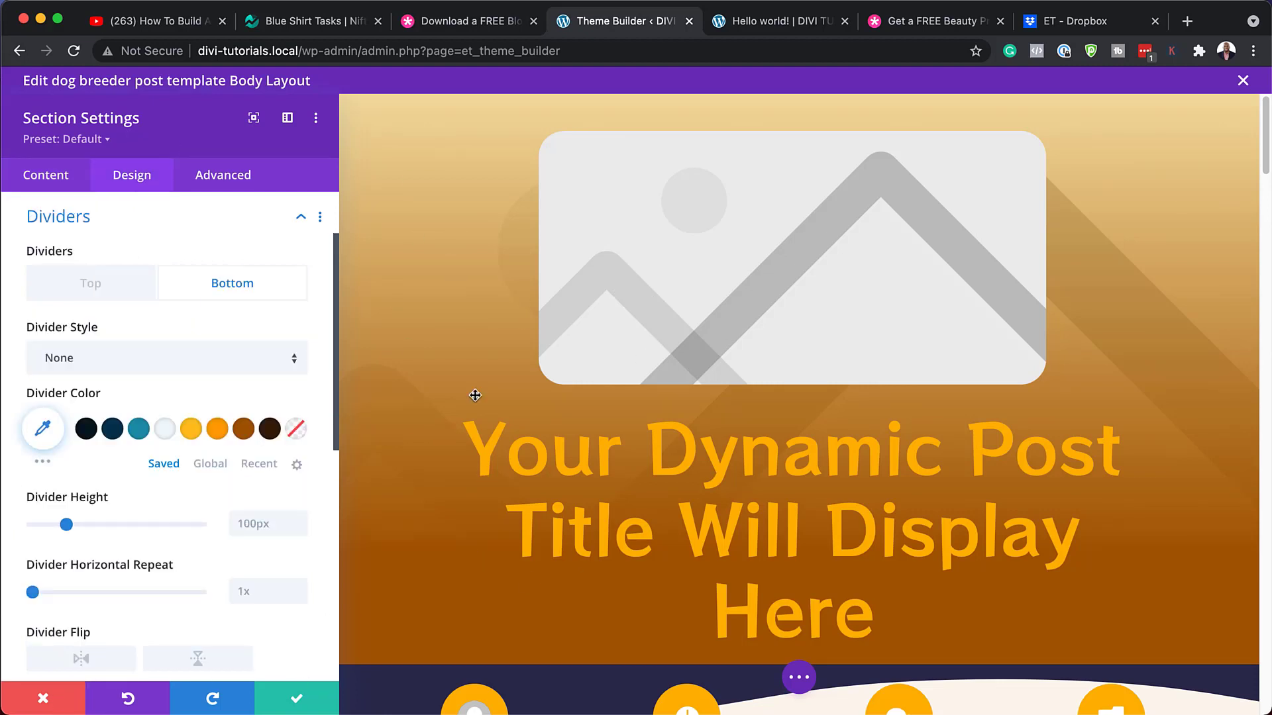
click(46, 703)
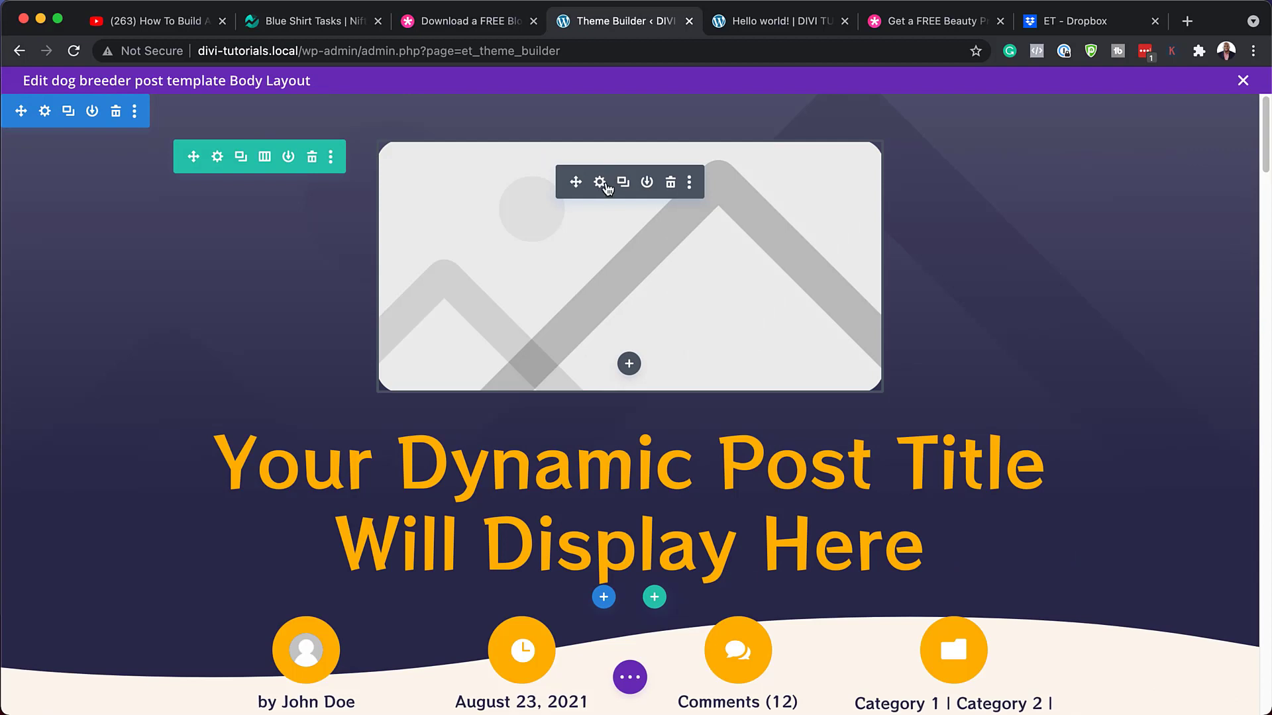
Reduce the hero featured image's rounded corners from 30px to 8px and save.
click(600, 185)
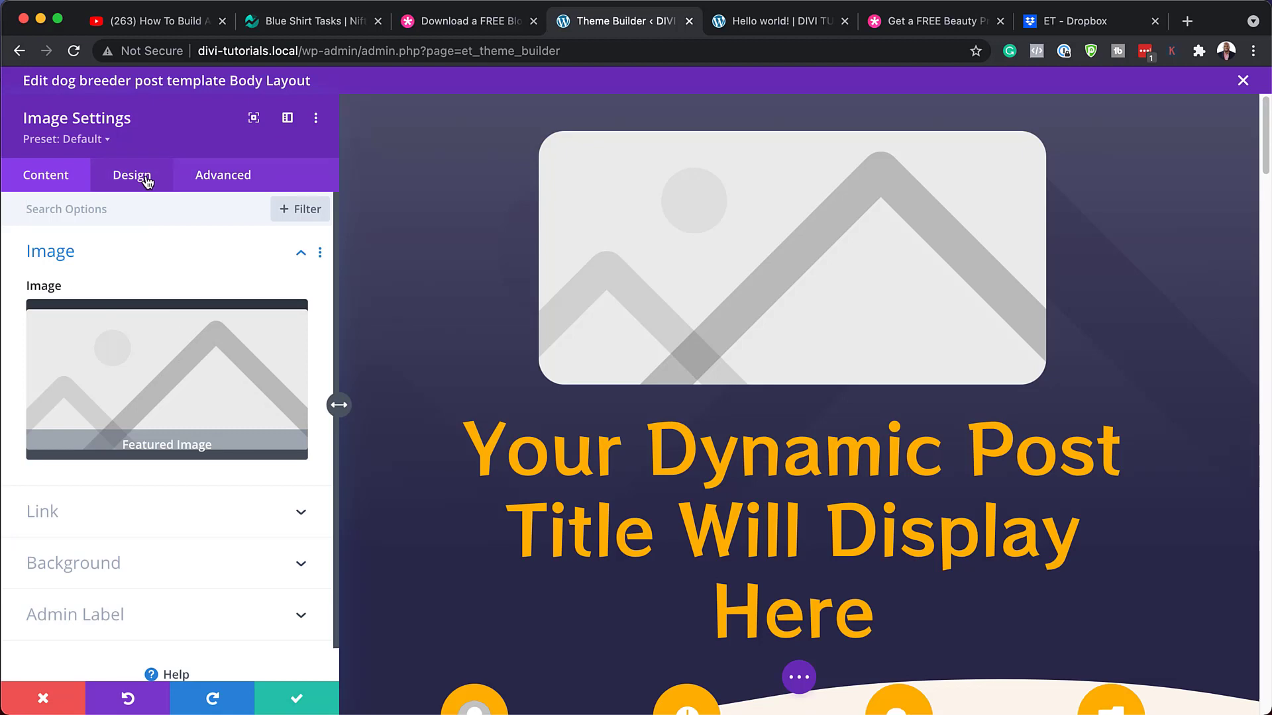
click(147, 182)
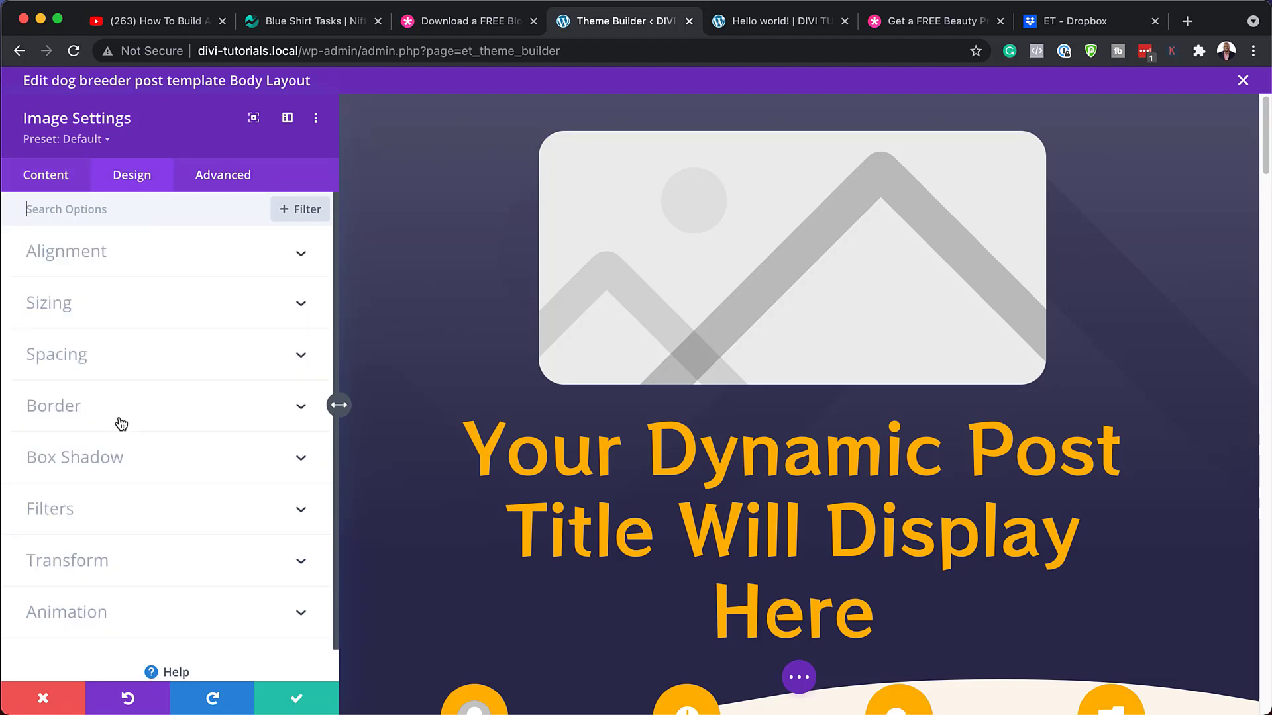
click(86, 412)
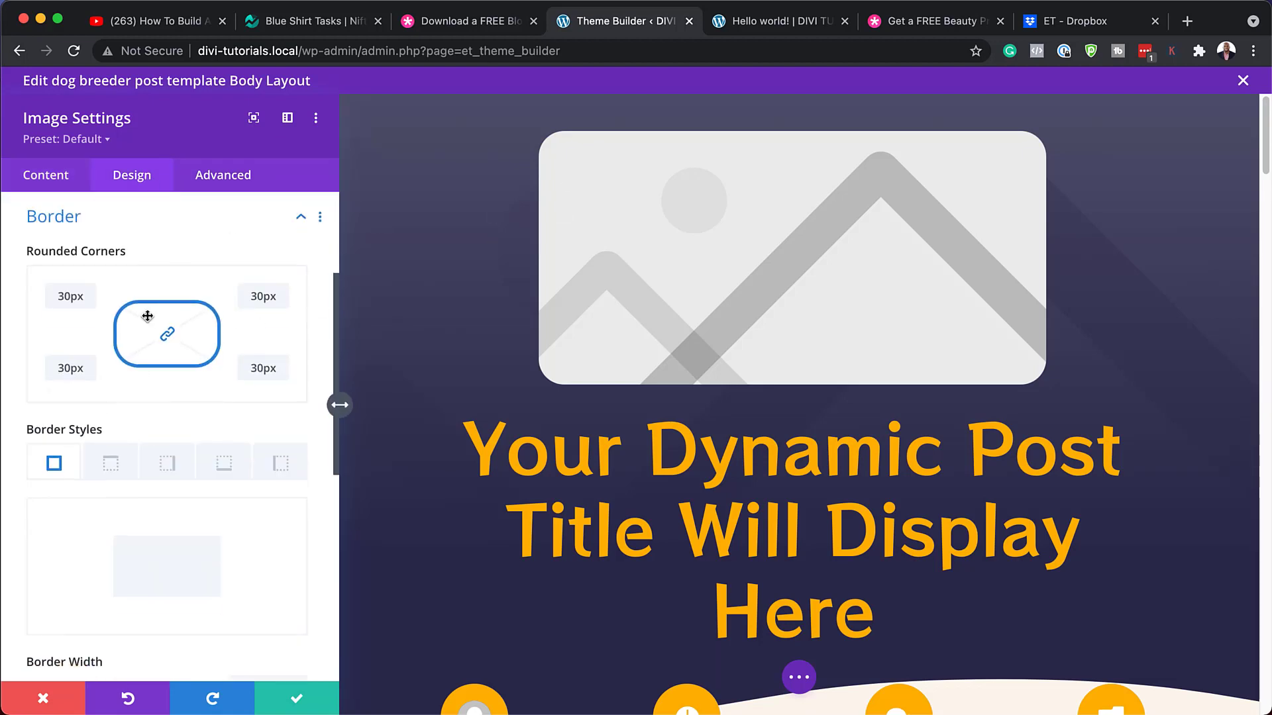
drag(63, 322, 58, 325)
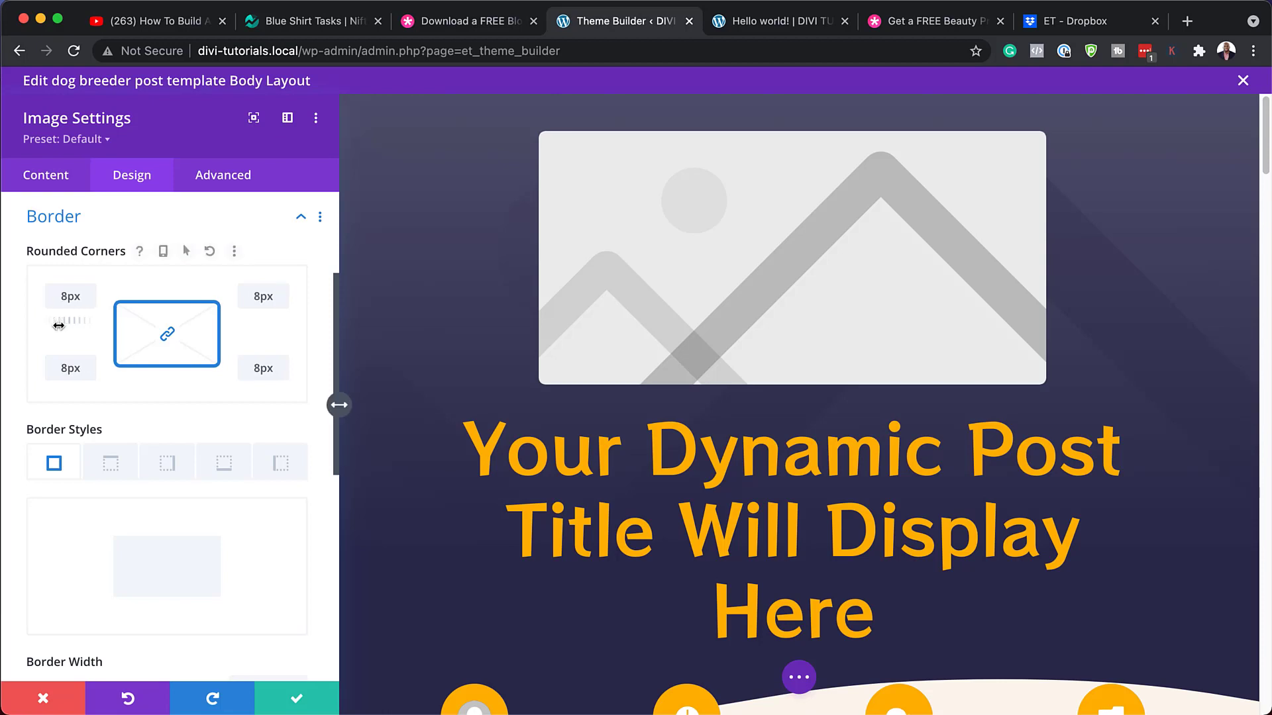
click(299, 700)
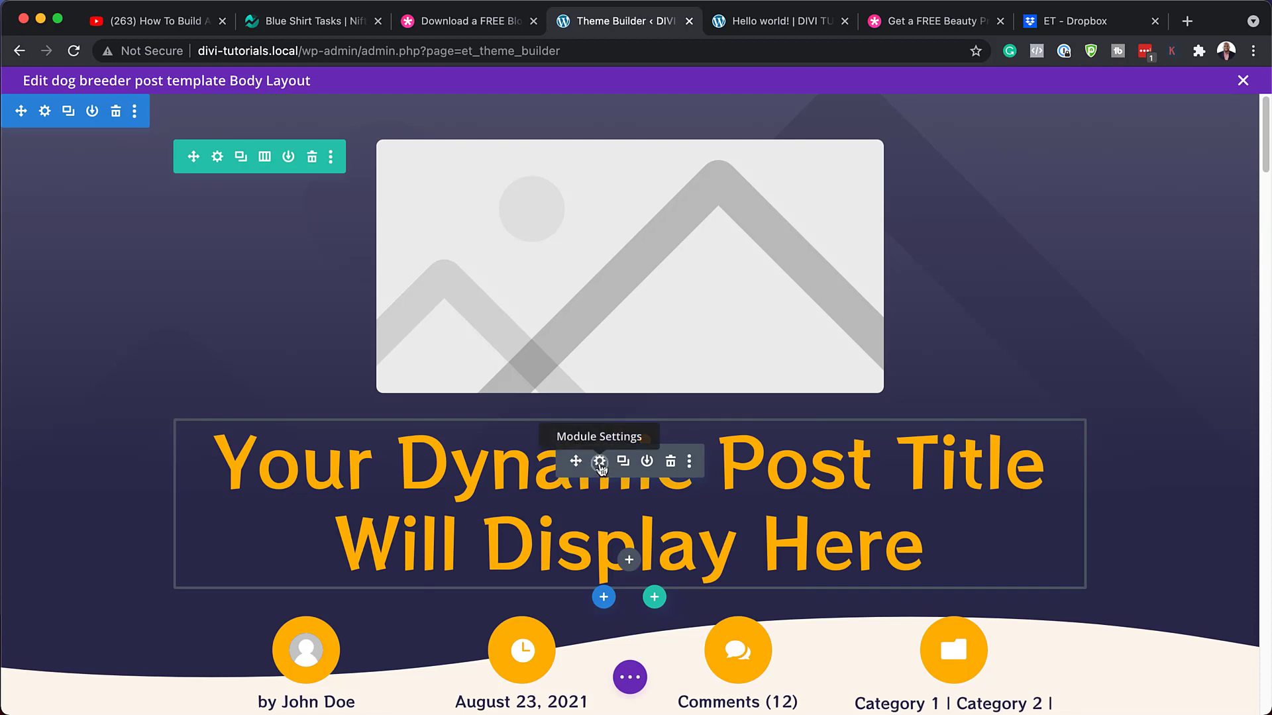
click(600, 462)
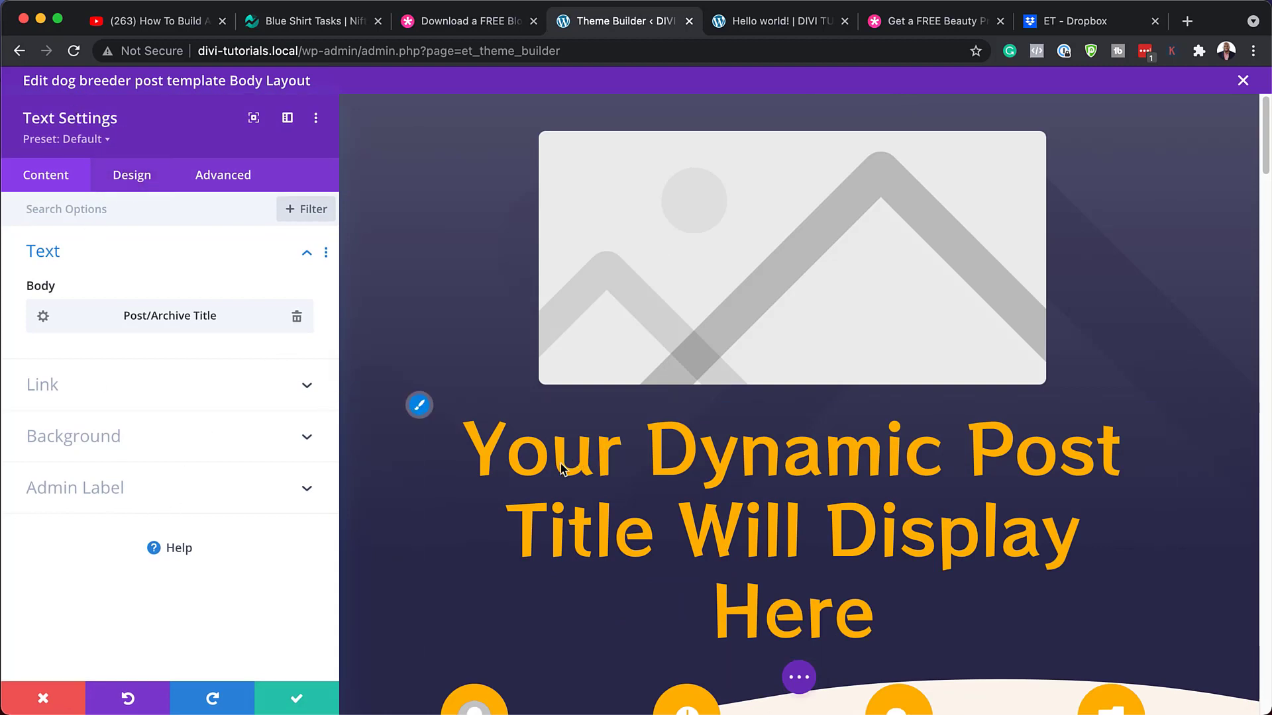
click(424, 411)
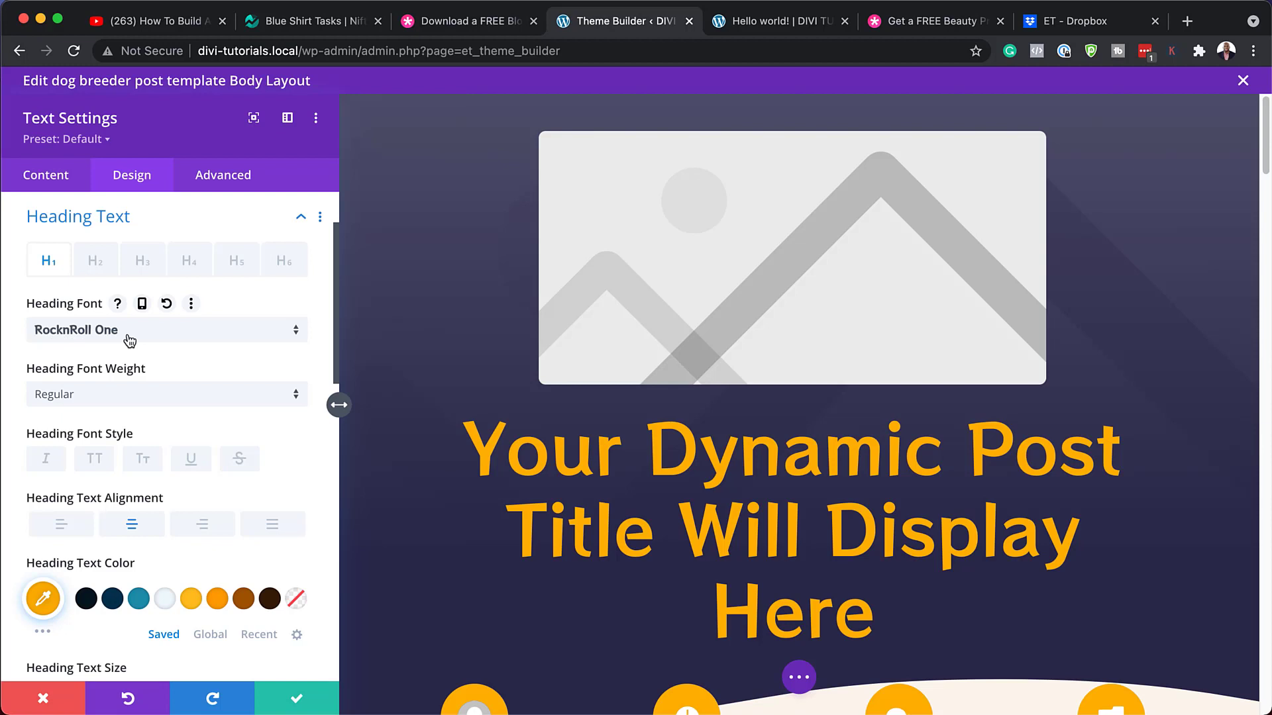
click(171, 339)
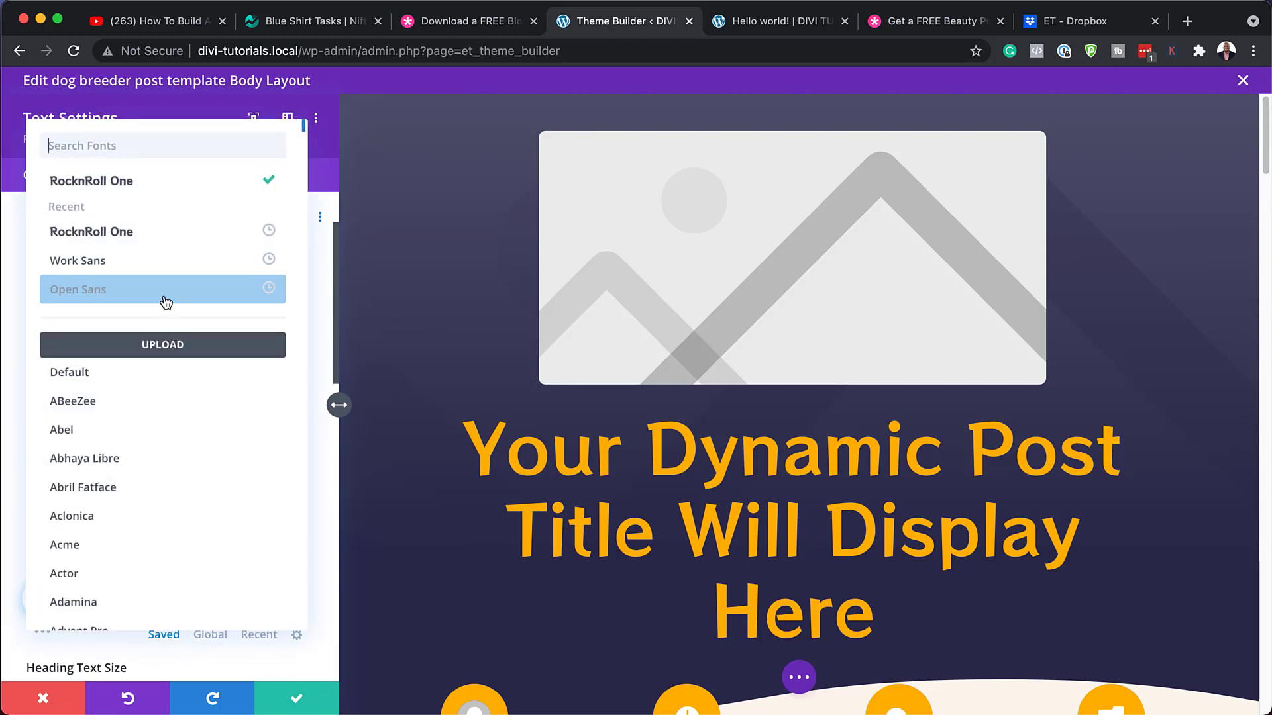
click(168, 267)
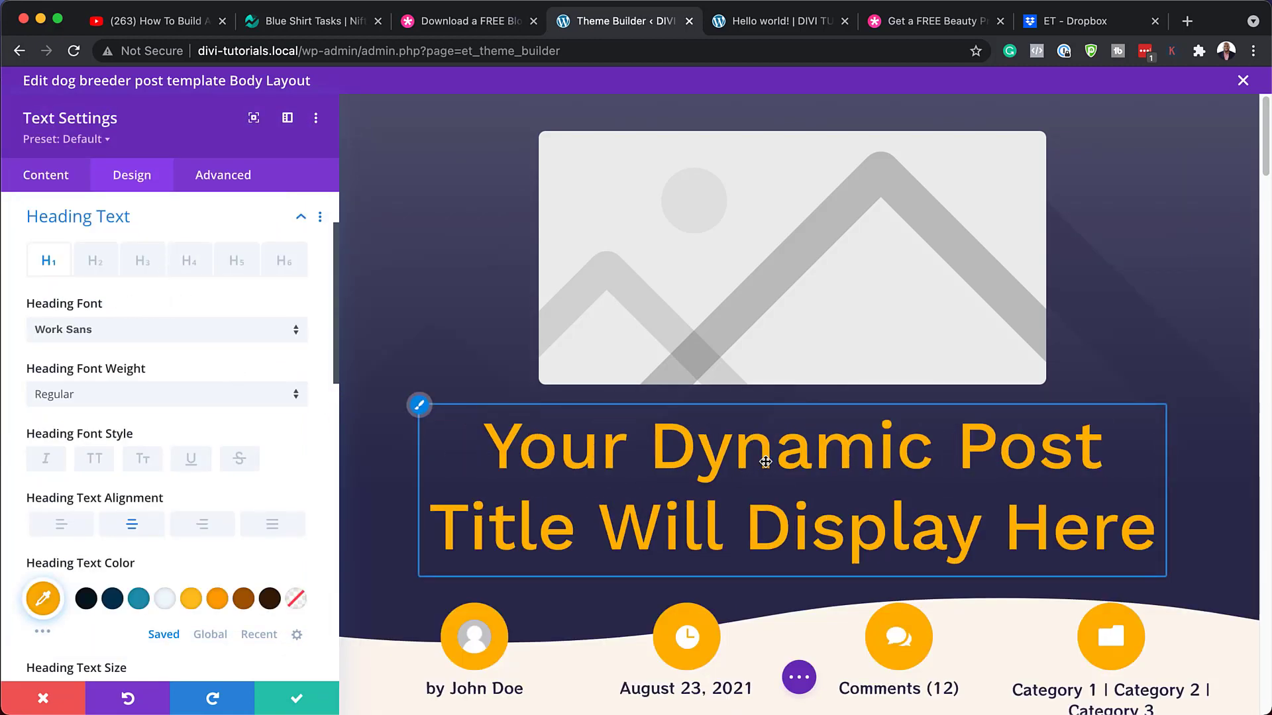
click(243, 599)
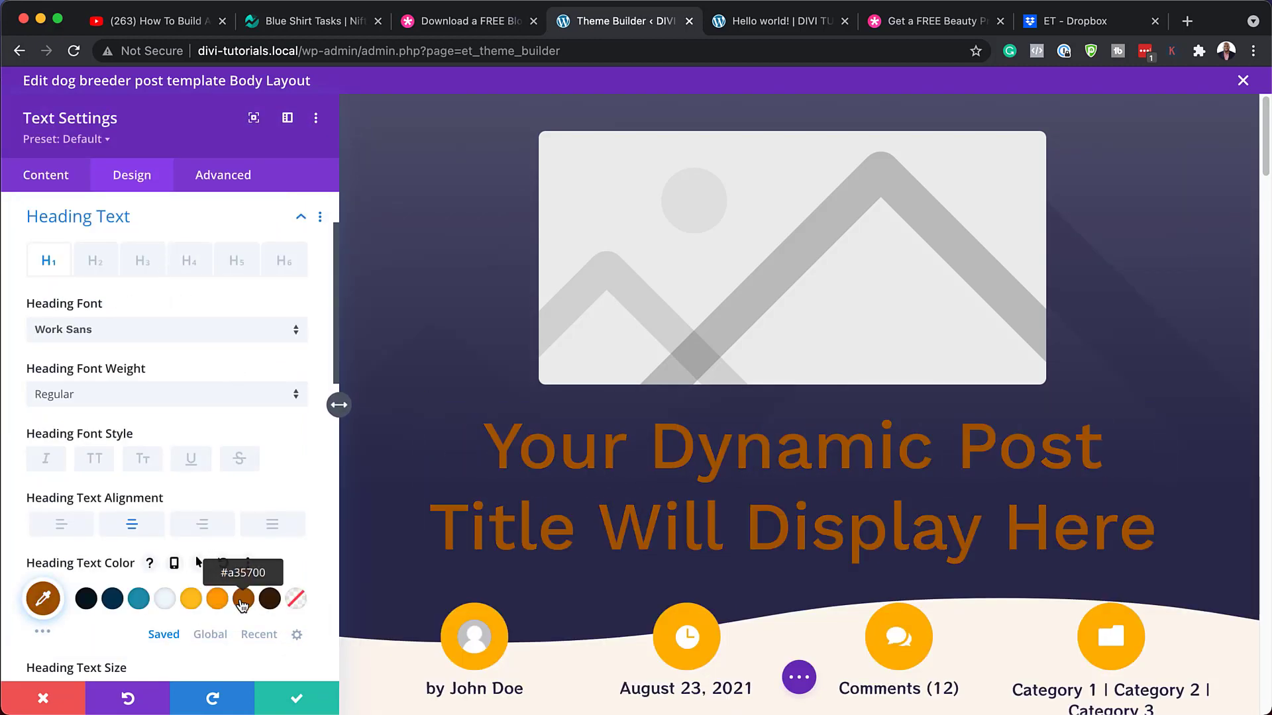
click(165, 600)
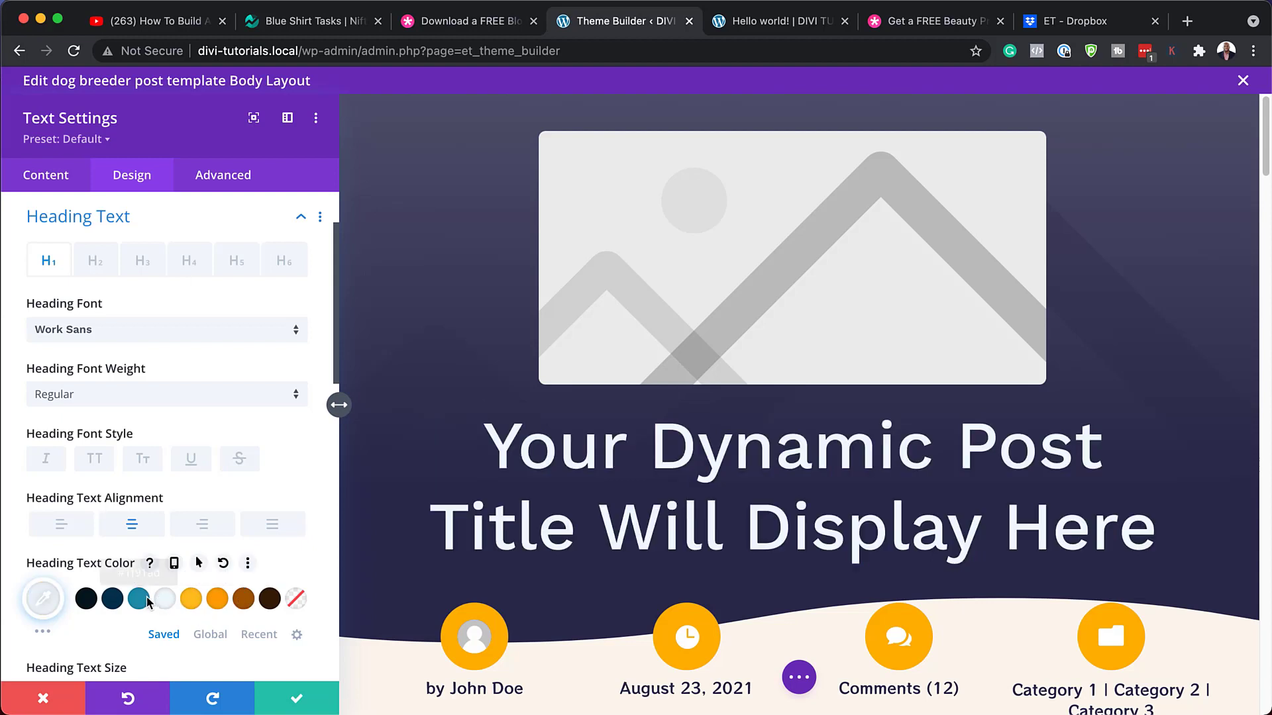
click(142, 599)
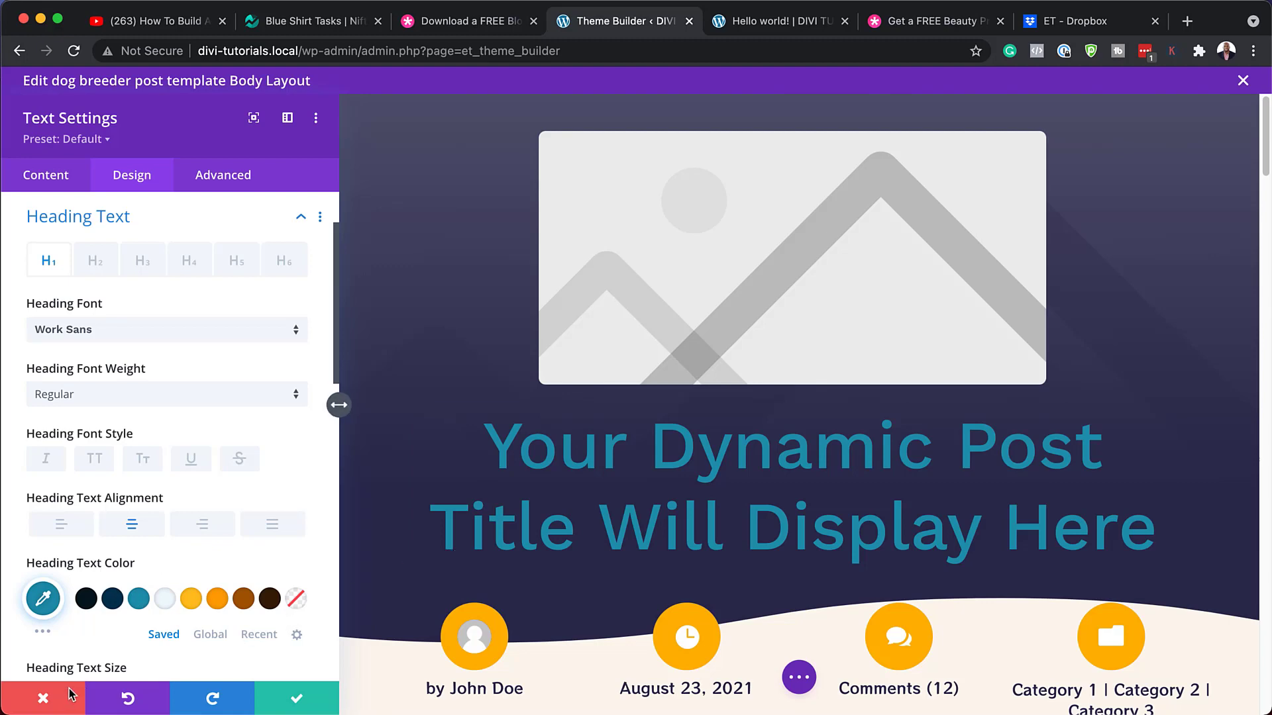
click(47, 695)
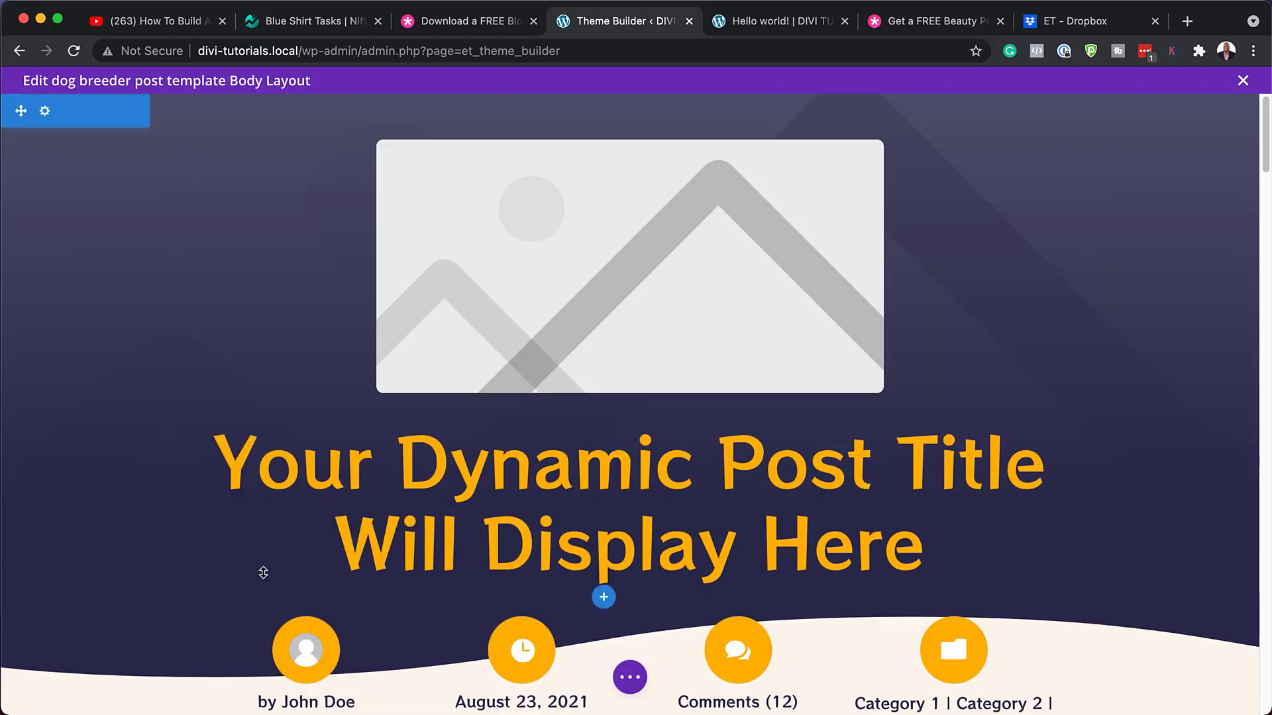
scroll(262, 569, down, 5)
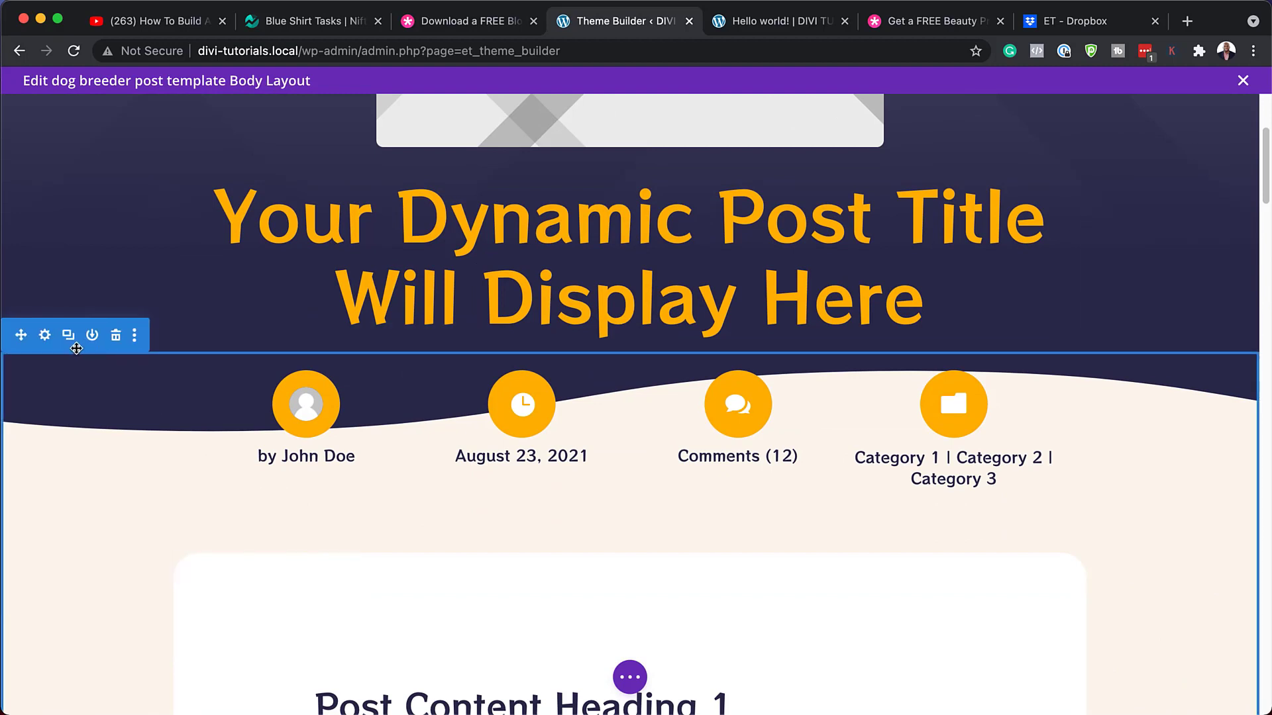
click(45, 336)
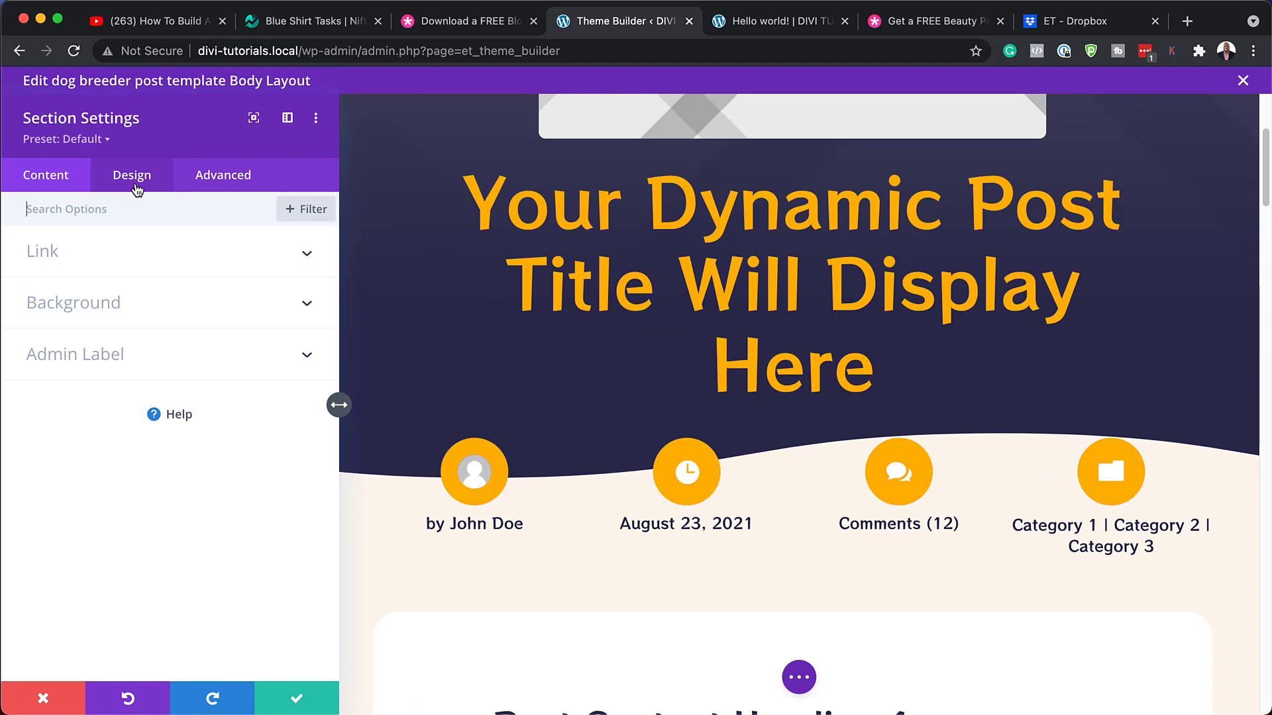
click(135, 186)
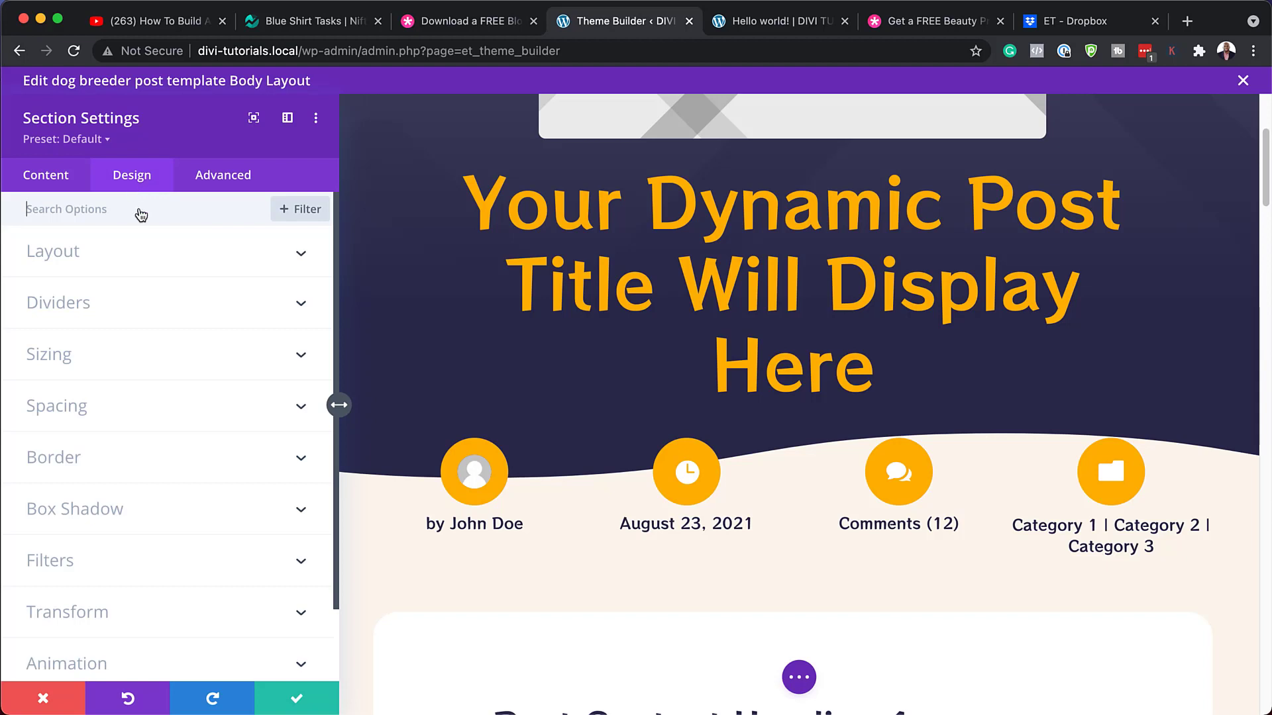
click(96, 318)
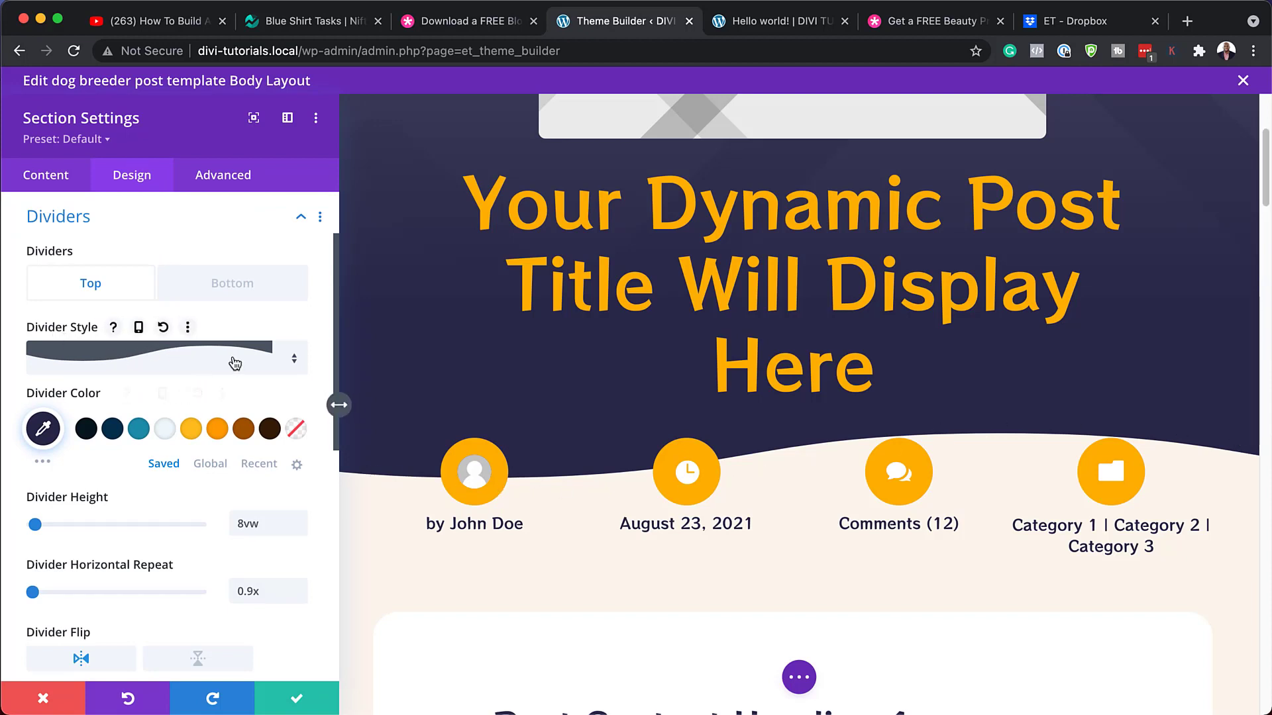
click(295, 359)
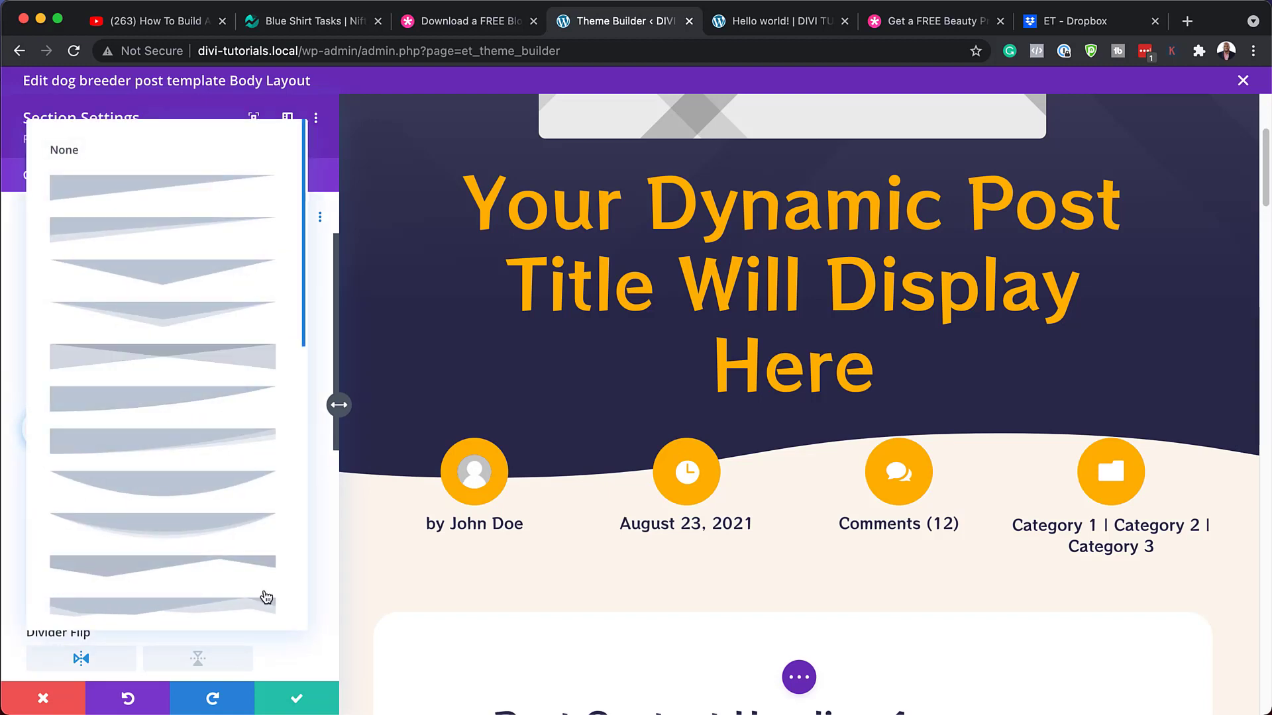
click(156, 189)
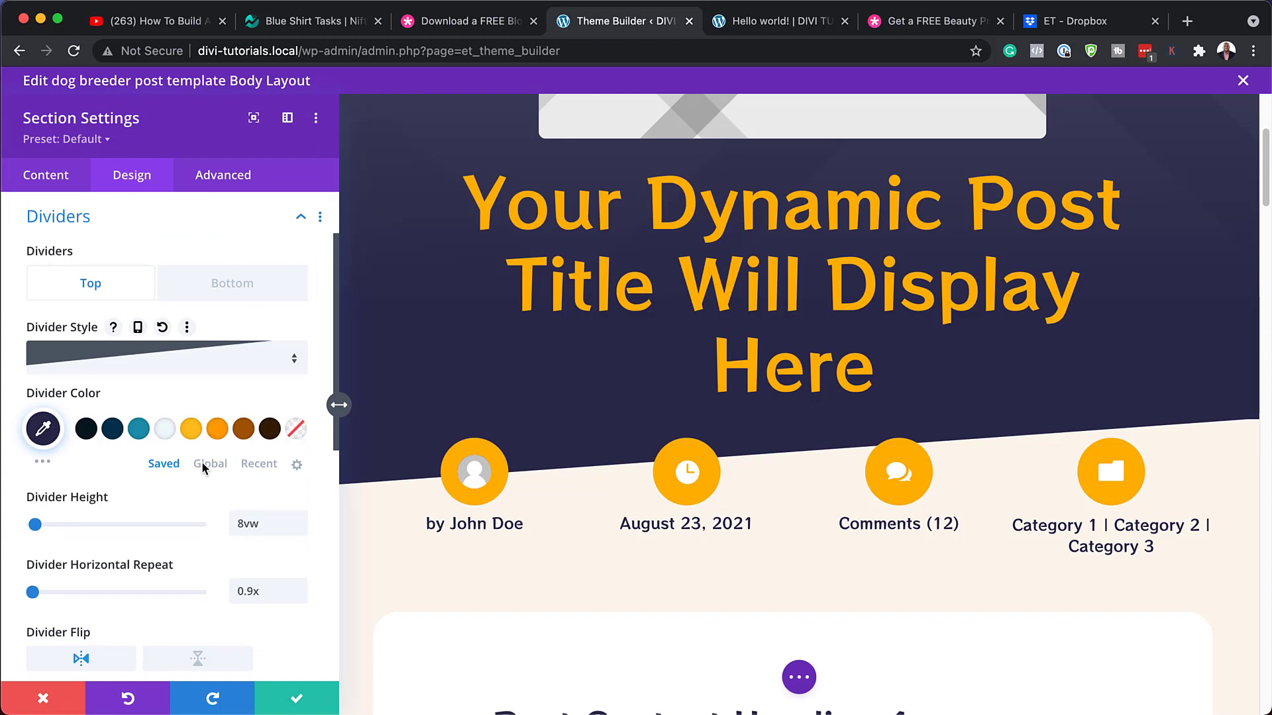
click(141, 361)
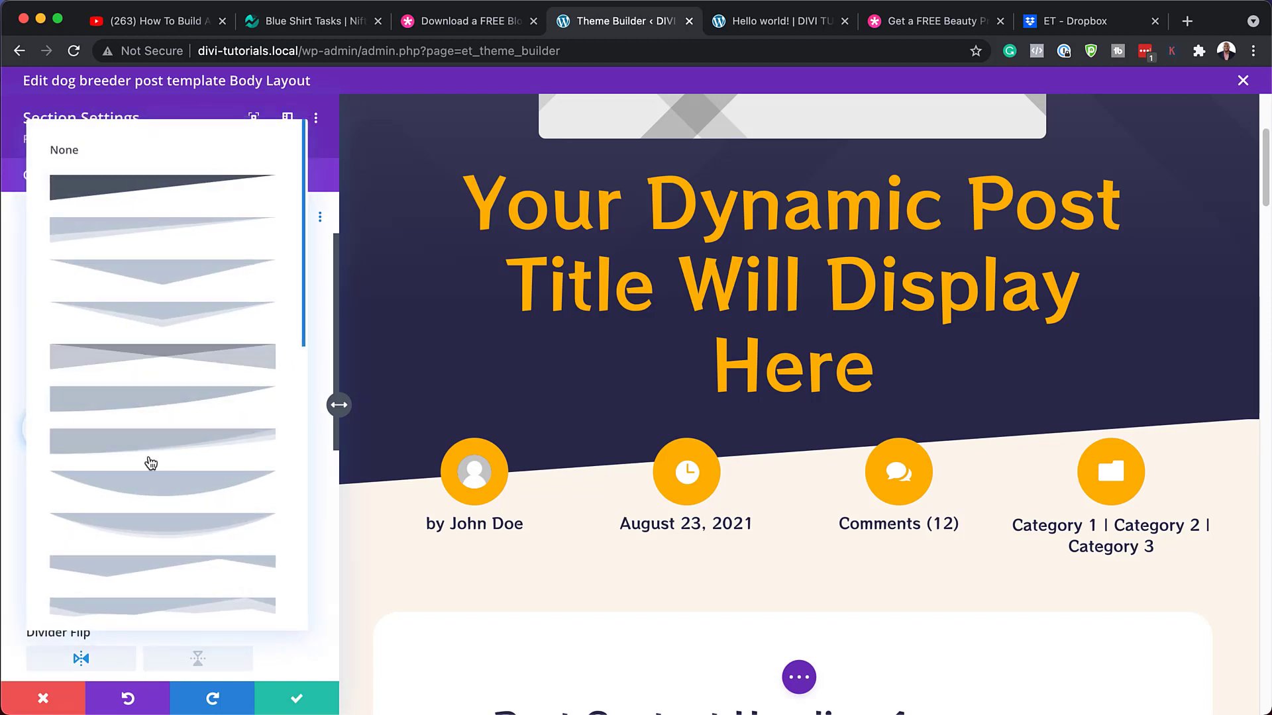
click(177, 538)
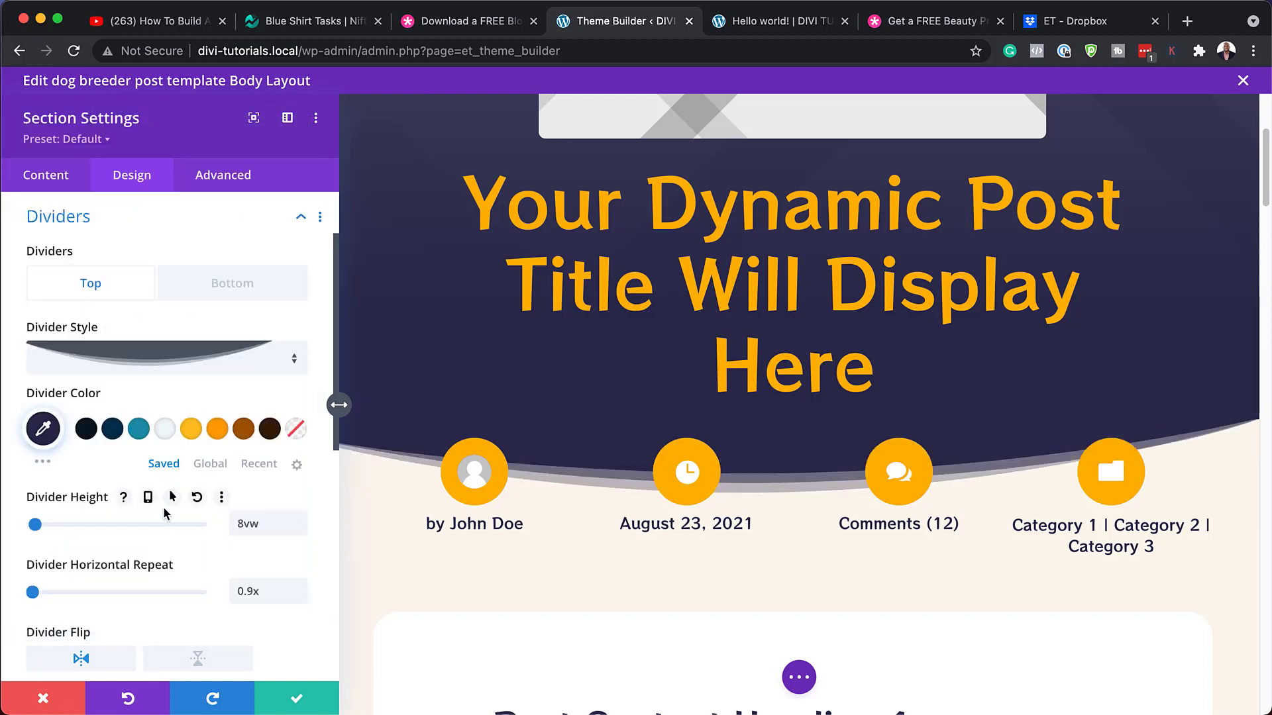
click(189, 364)
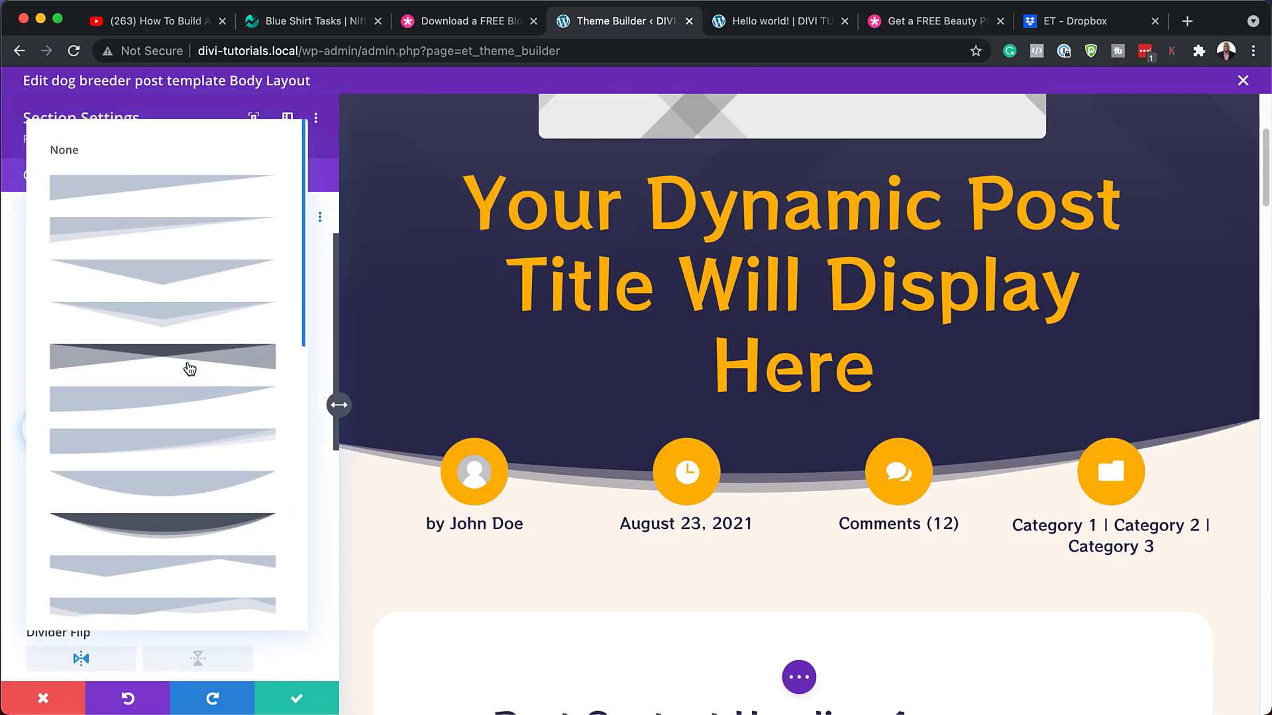
click(199, 574)
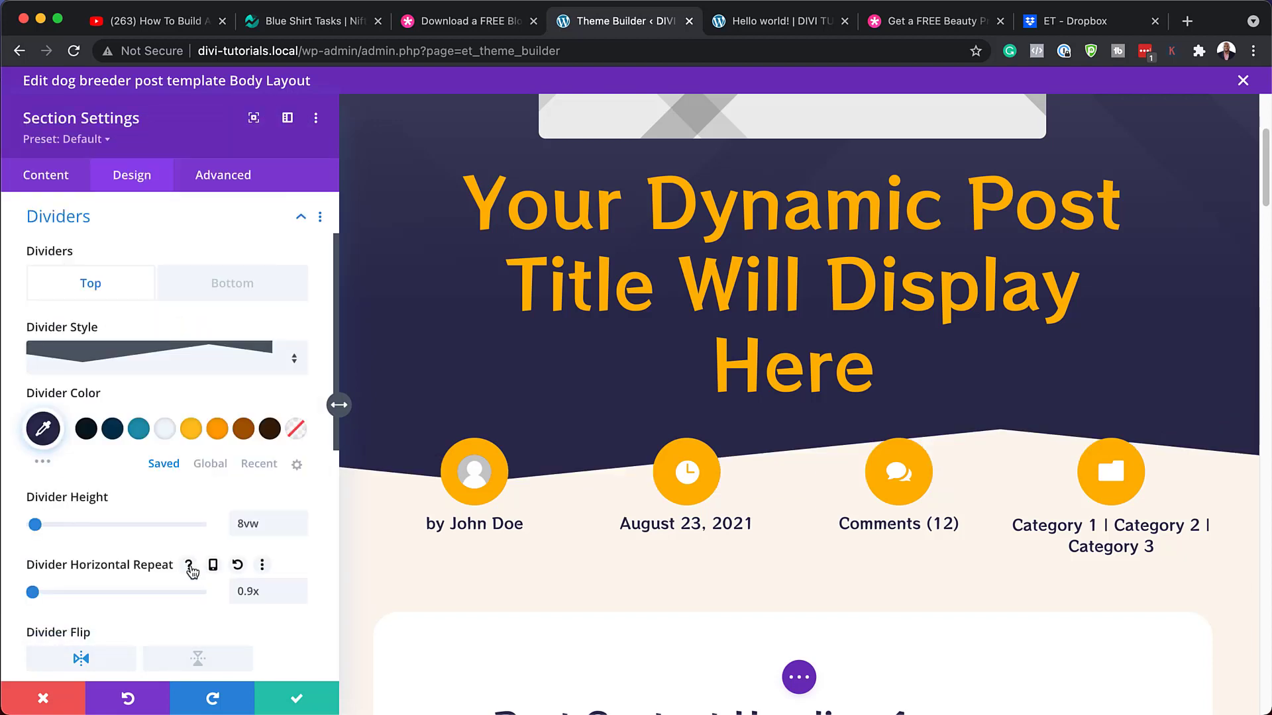
click(222, 354)
scroll(247, 532, down, 5)
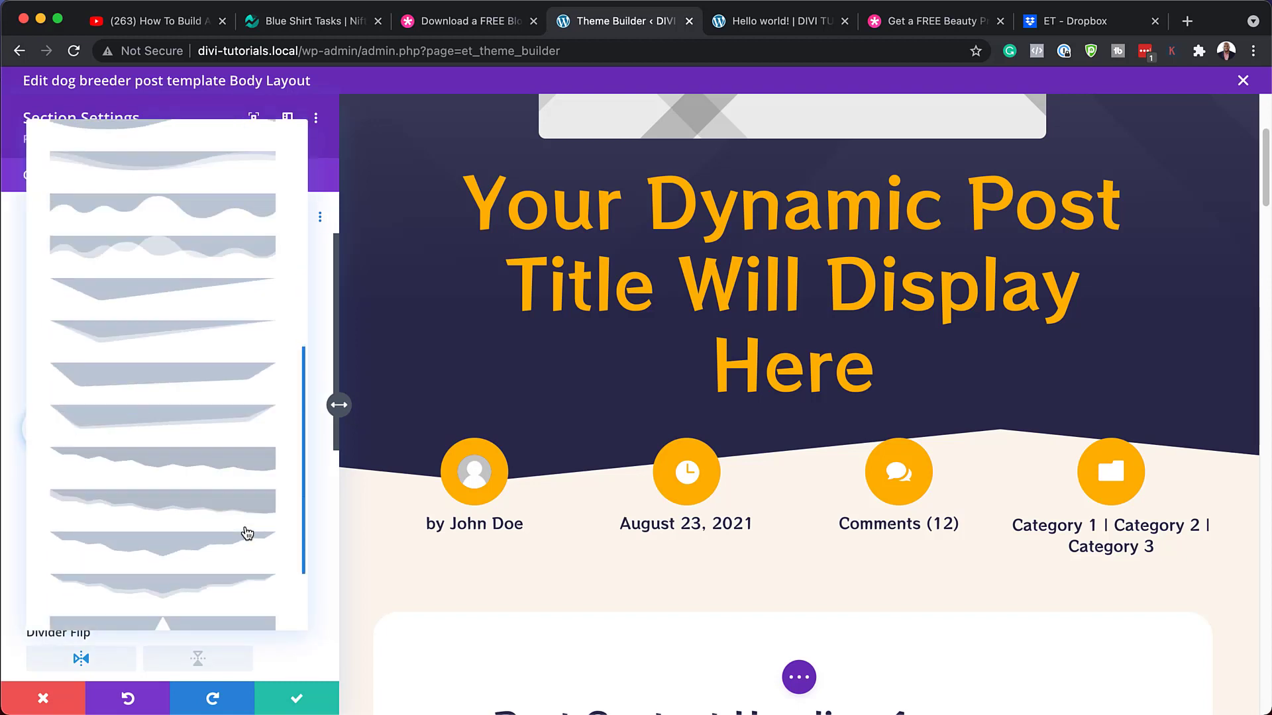
scroll(247, 533, down, 3)
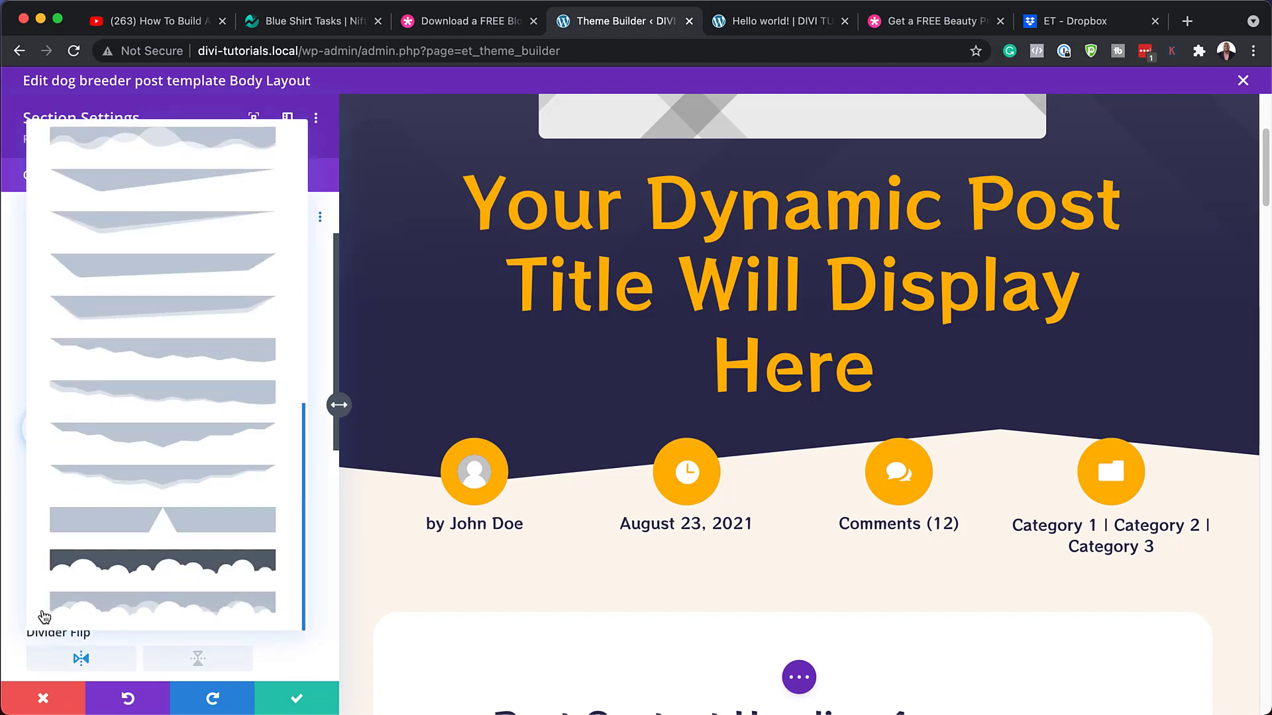
click(52, 703)
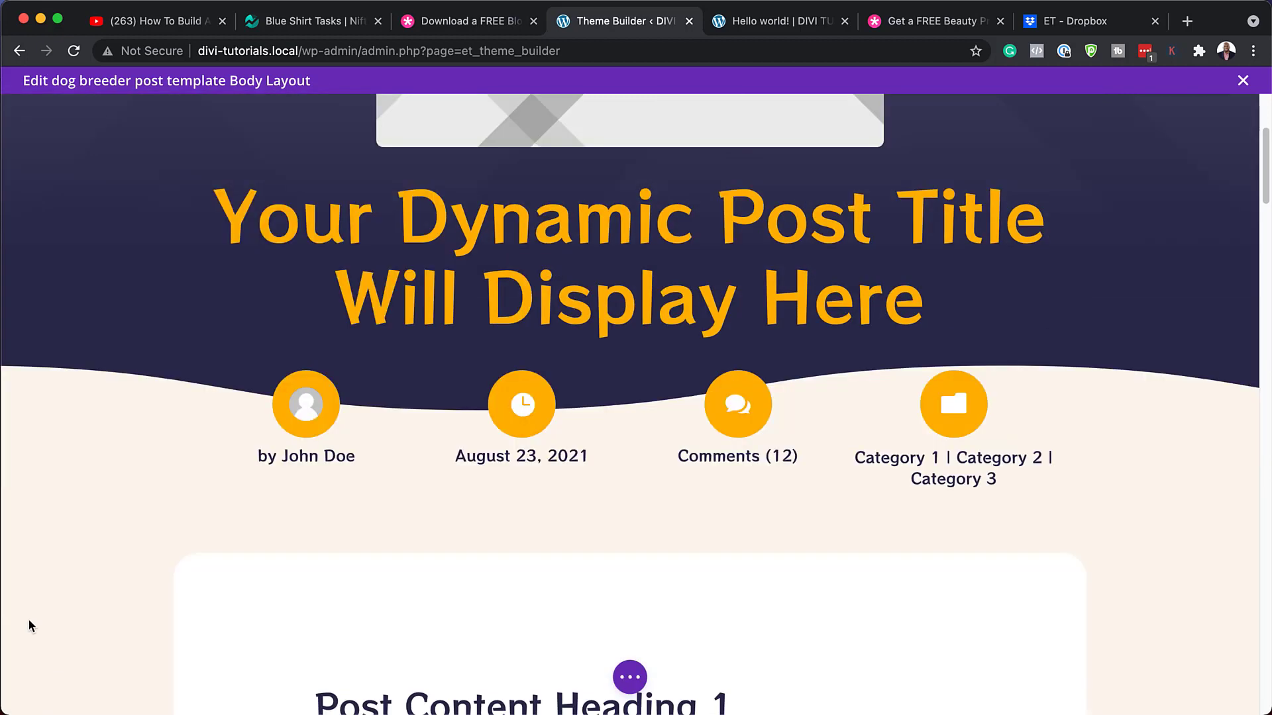
mouse_move(296, 402)
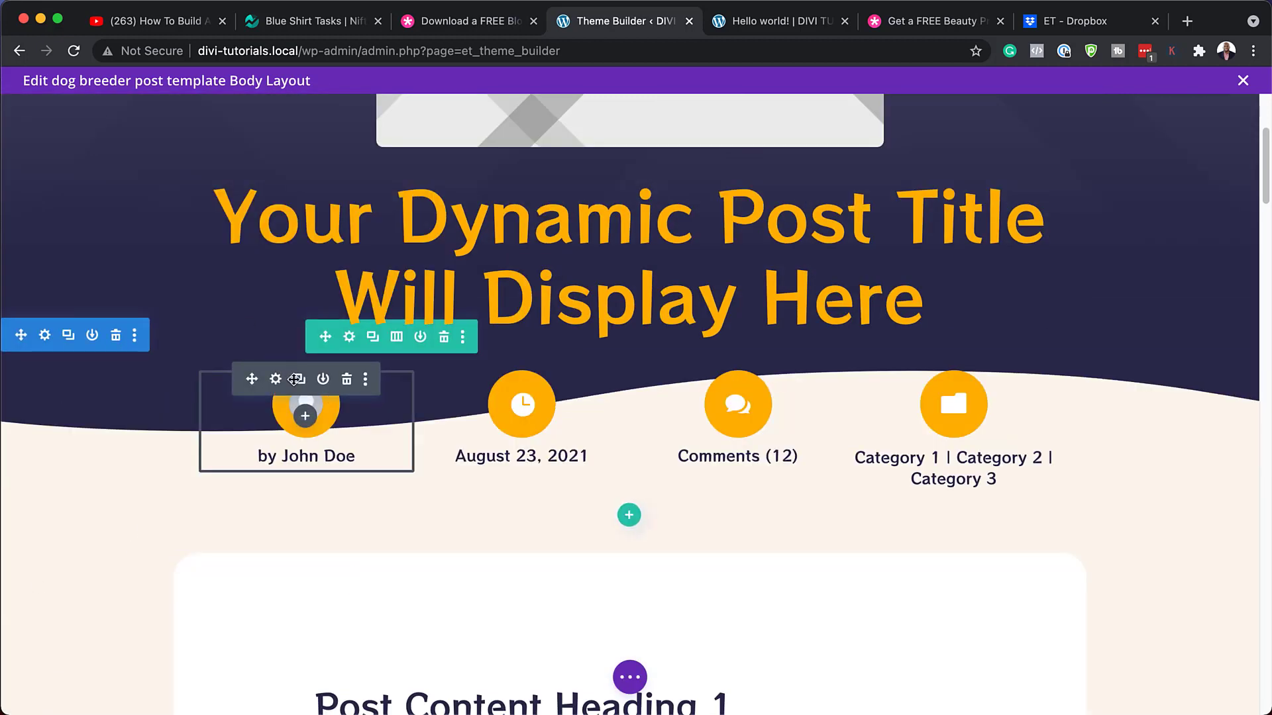
mouse_move(508, 389)
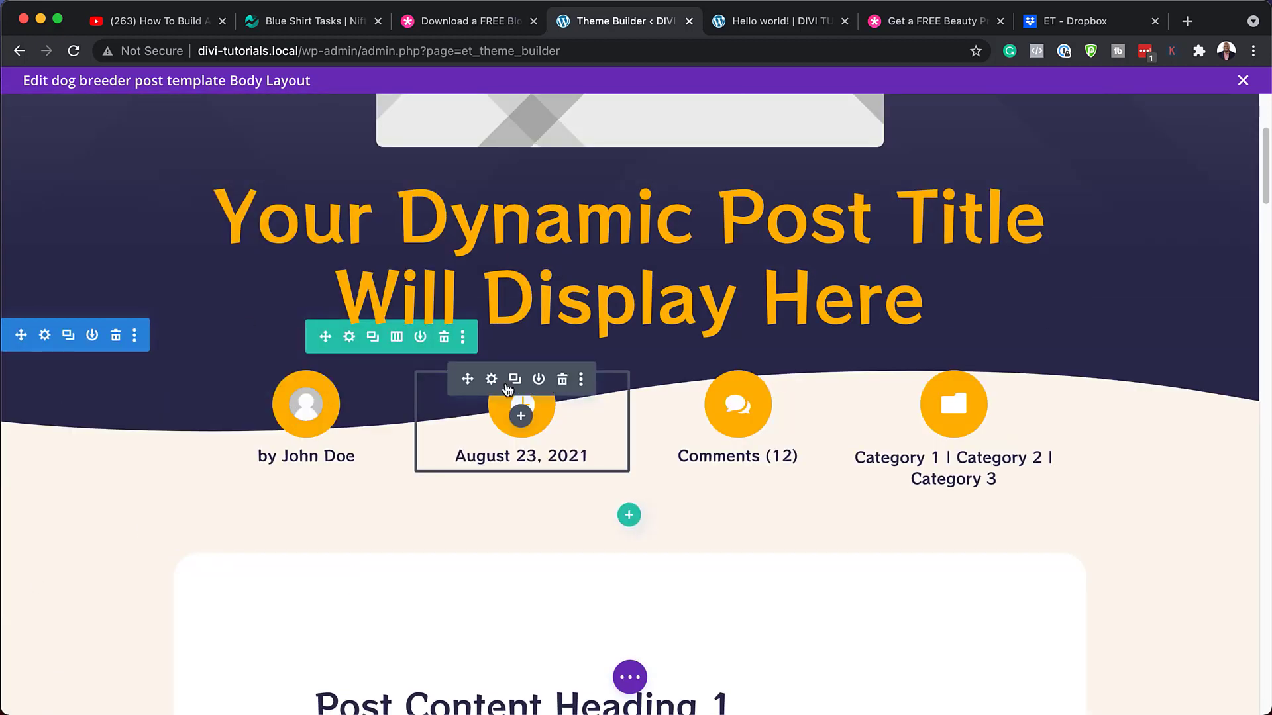
click(491, 380)
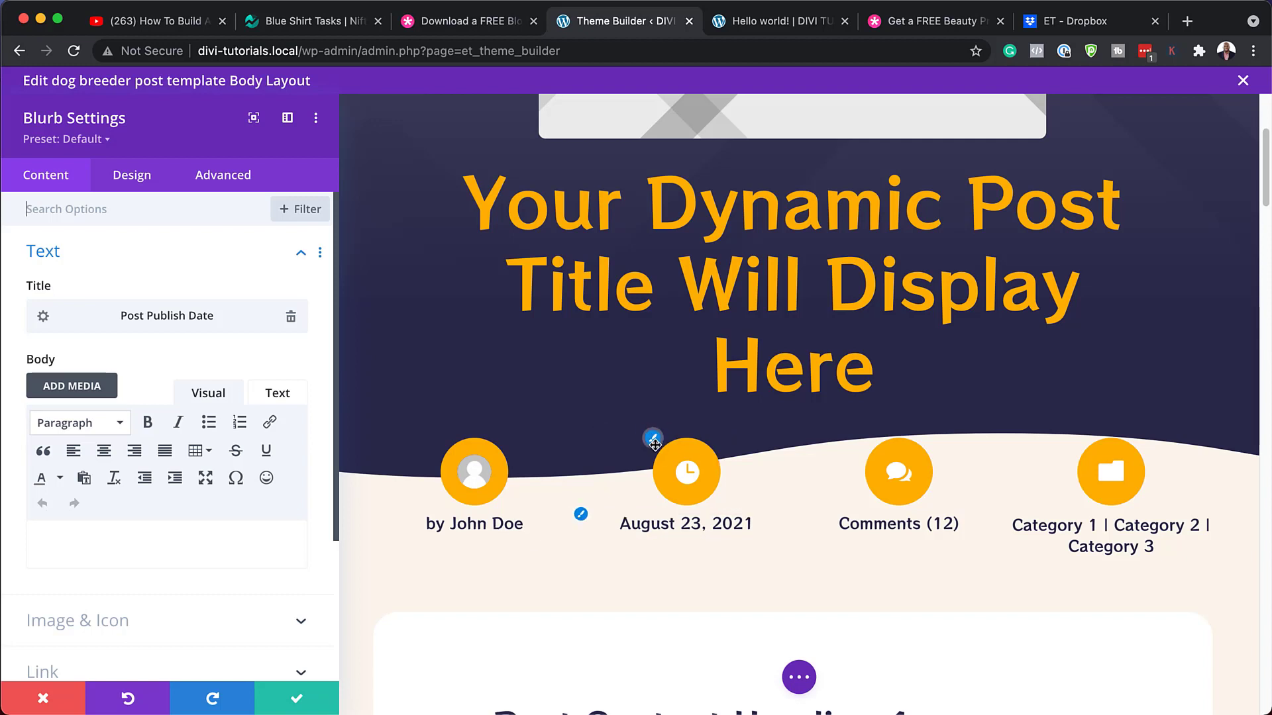
click(655, 444)
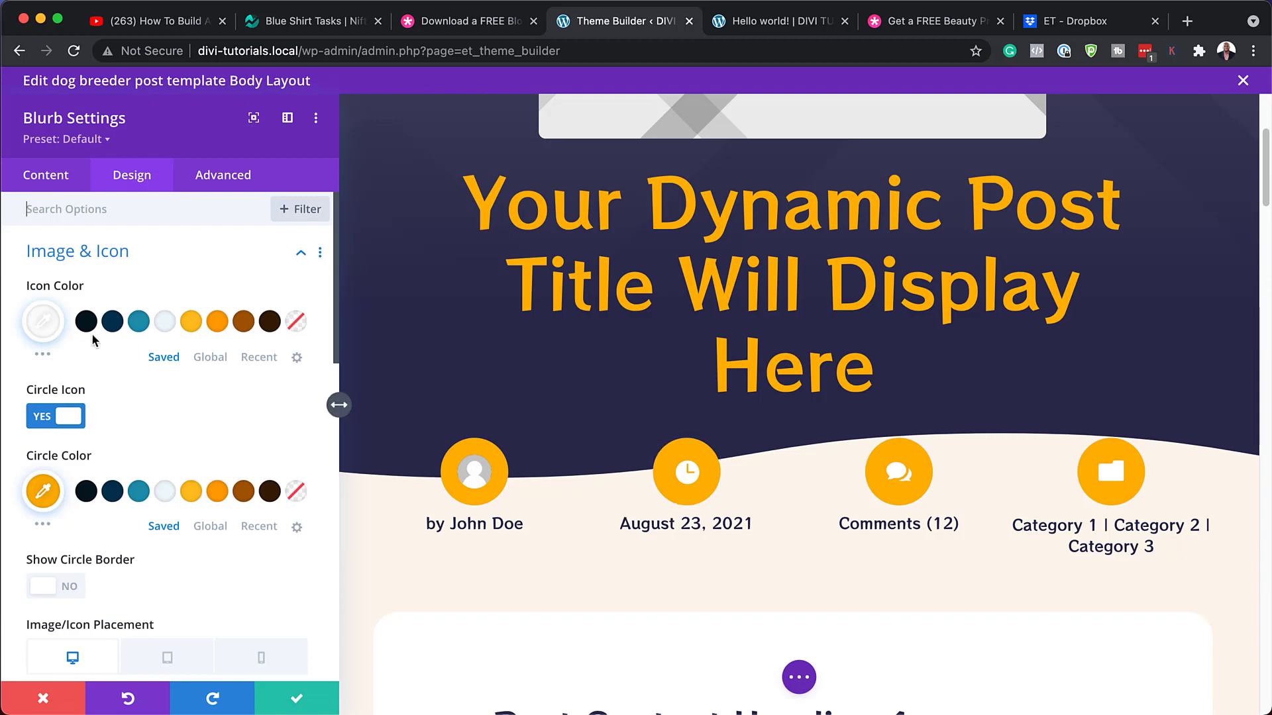
click(221, 493)
click(243, 492)
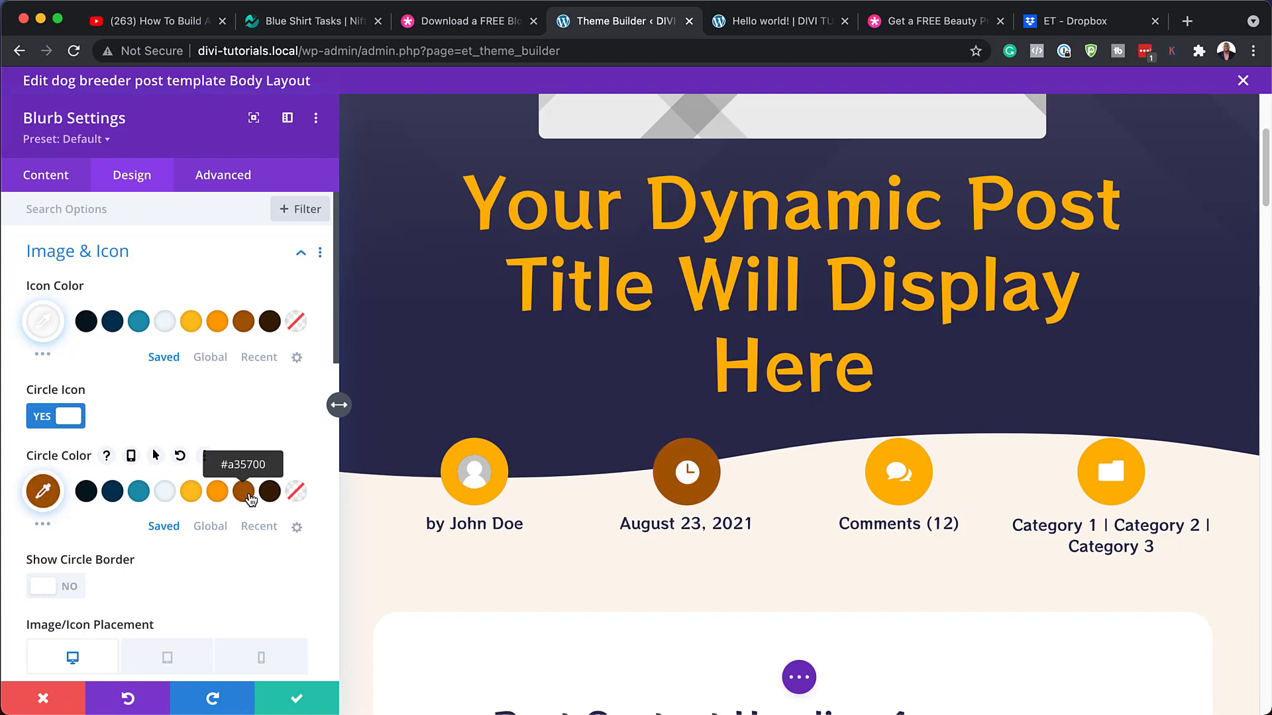
click(269, 492)
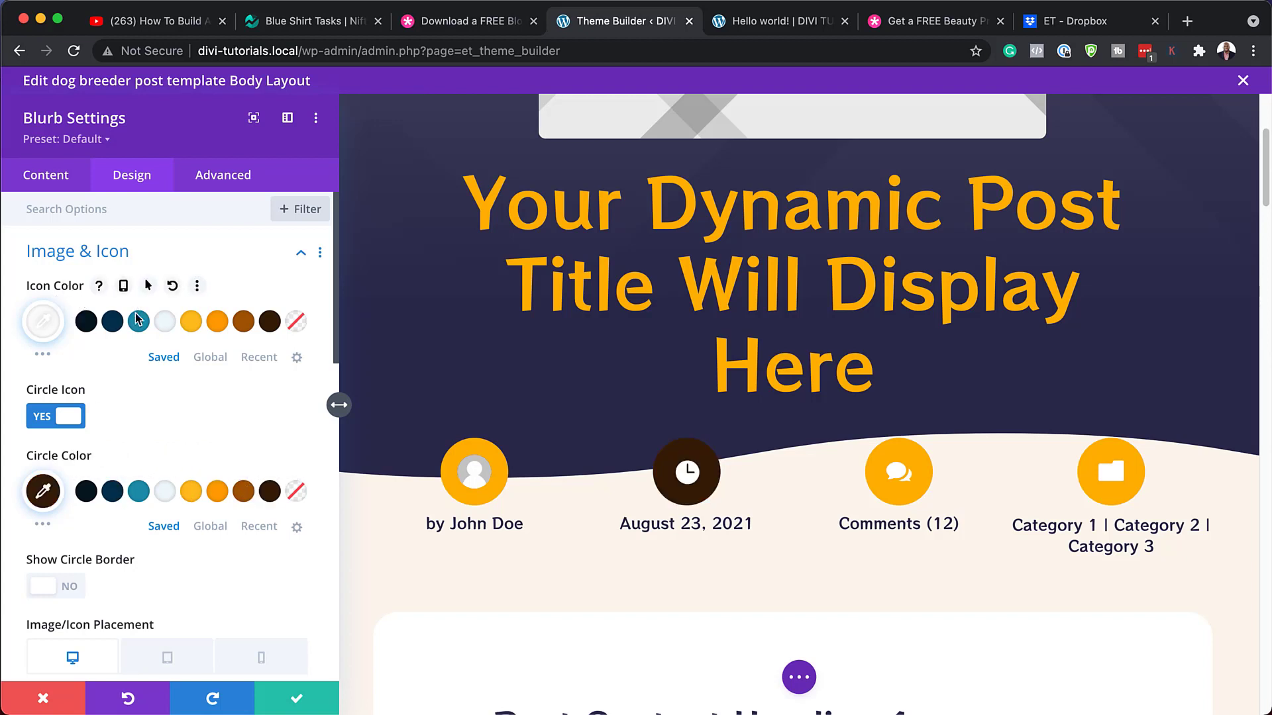
click(191, 322)
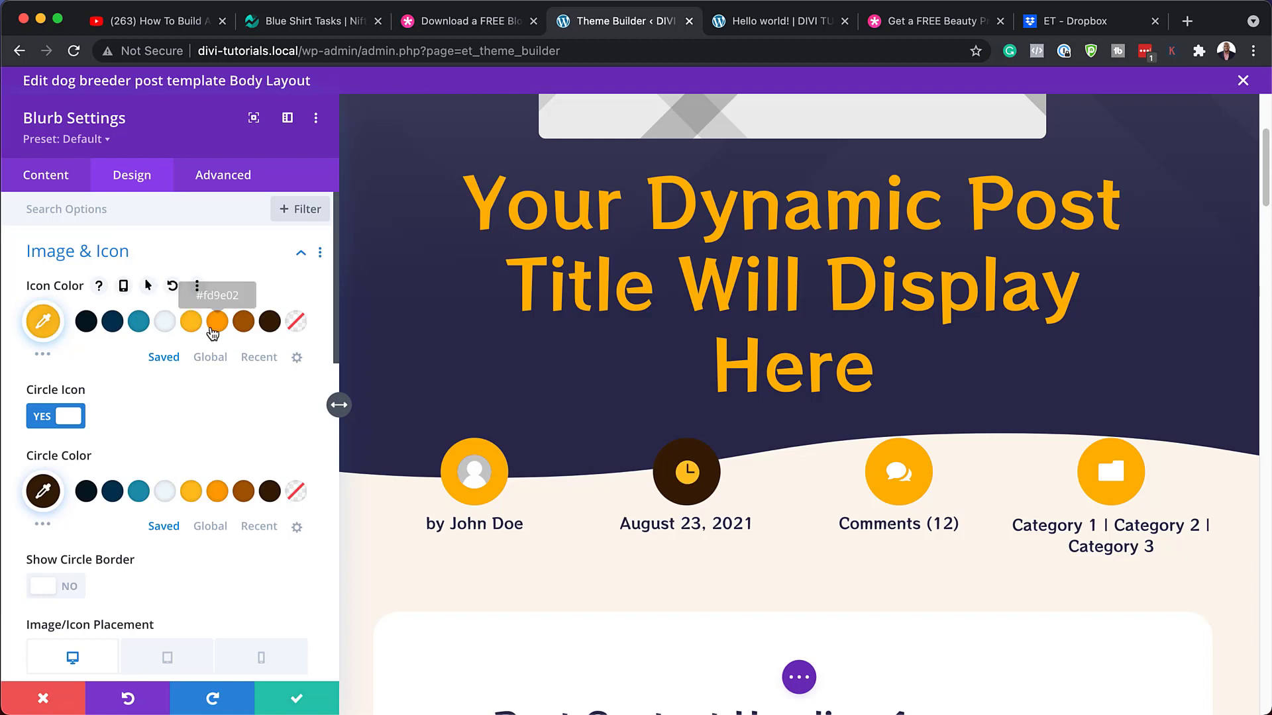
click(216, 330)
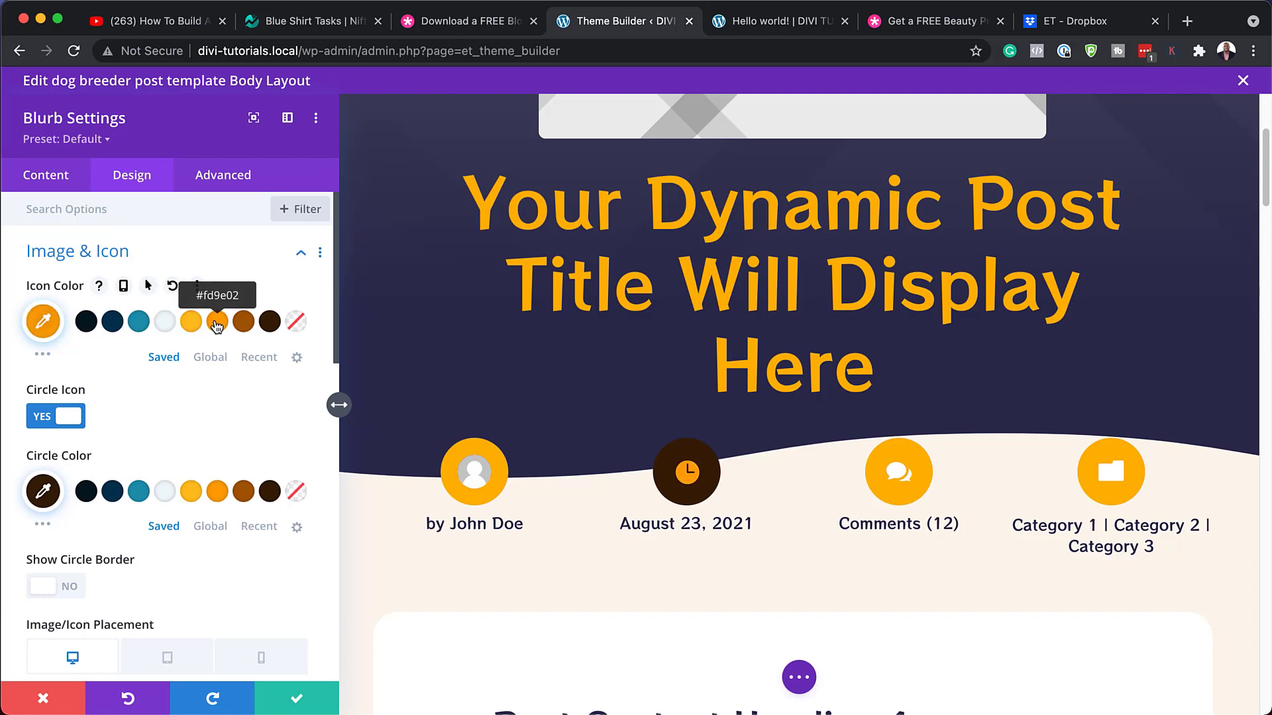
scroll(242, 547, down, 3)
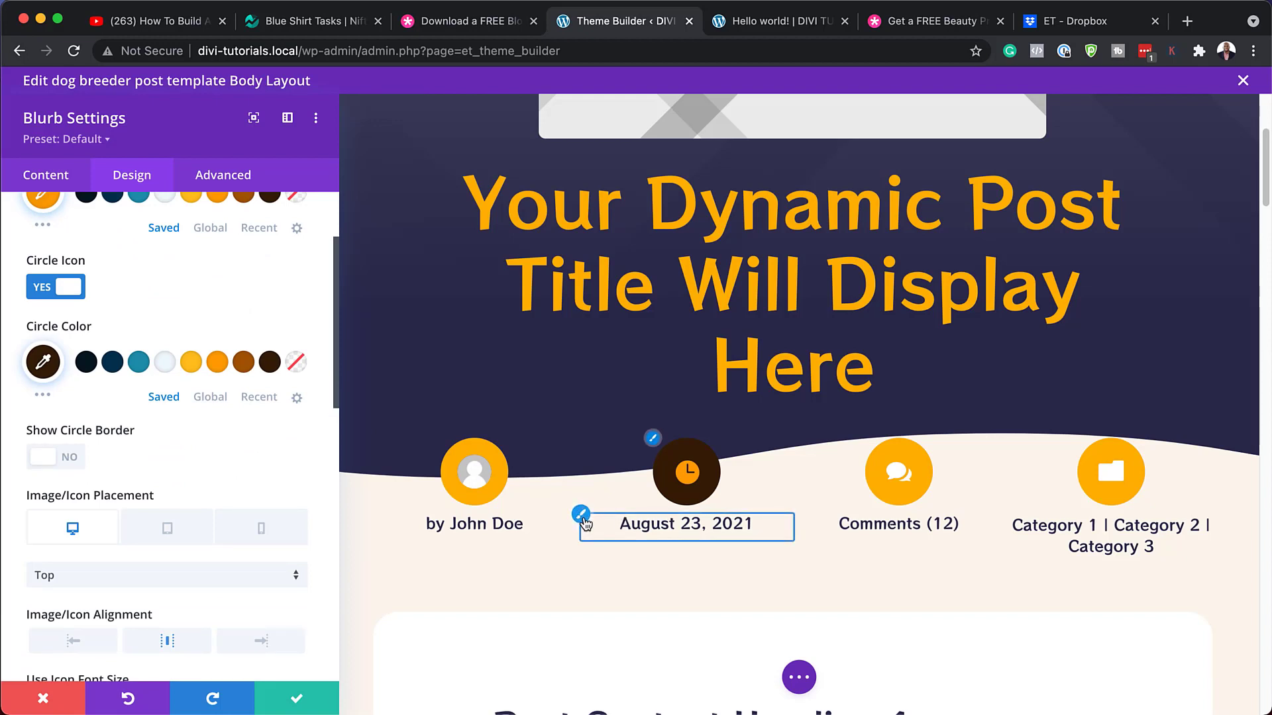
click(582, 516)
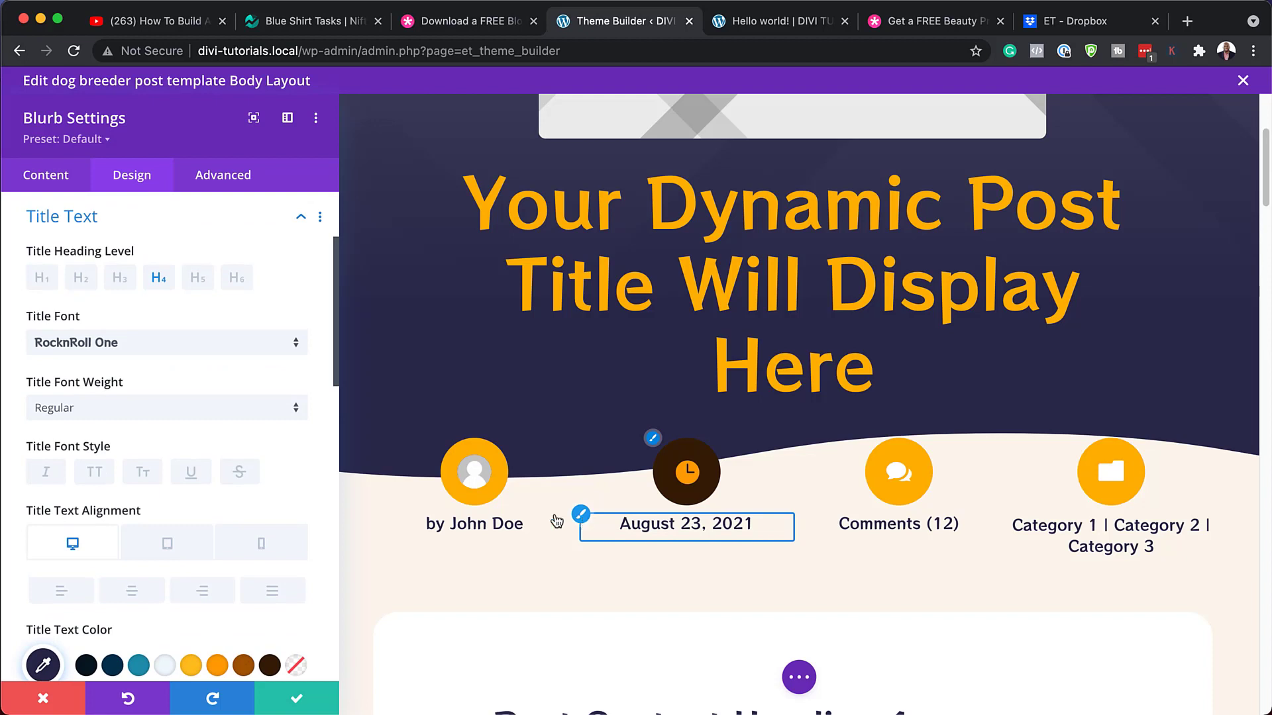
click(170, 343)
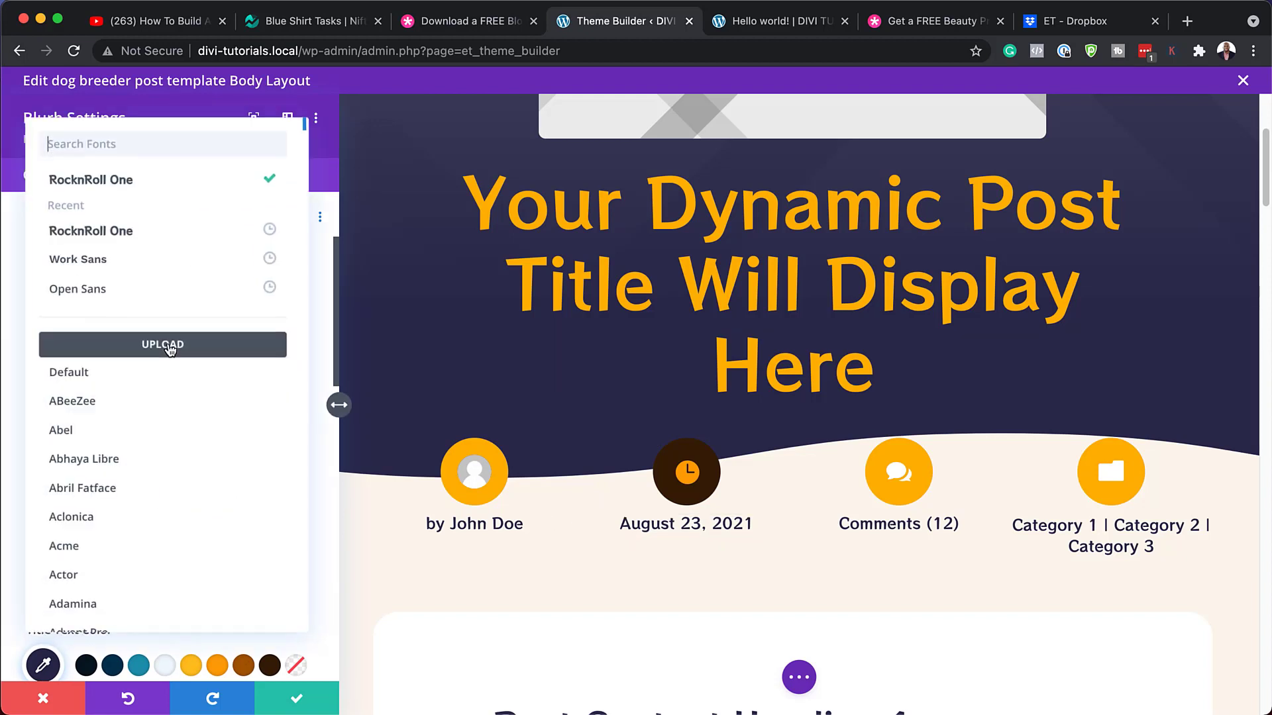
click(154, 272)
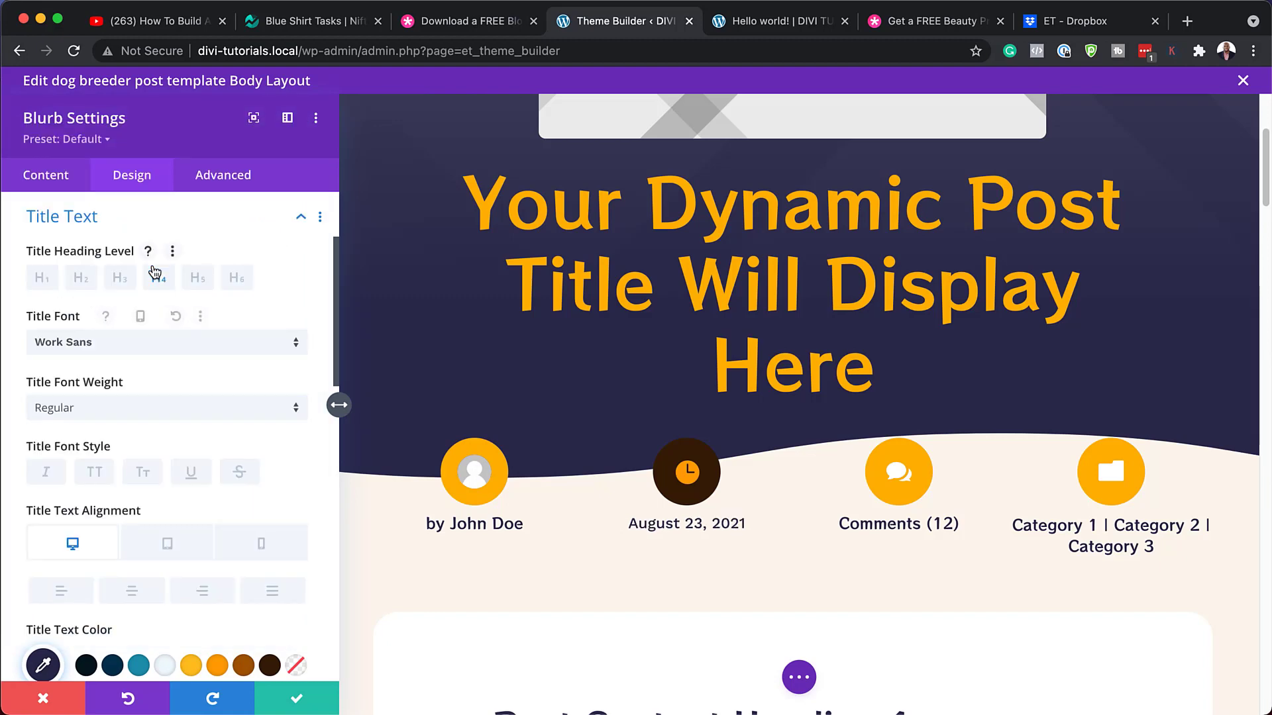
scroll(262, 588, down, 5)
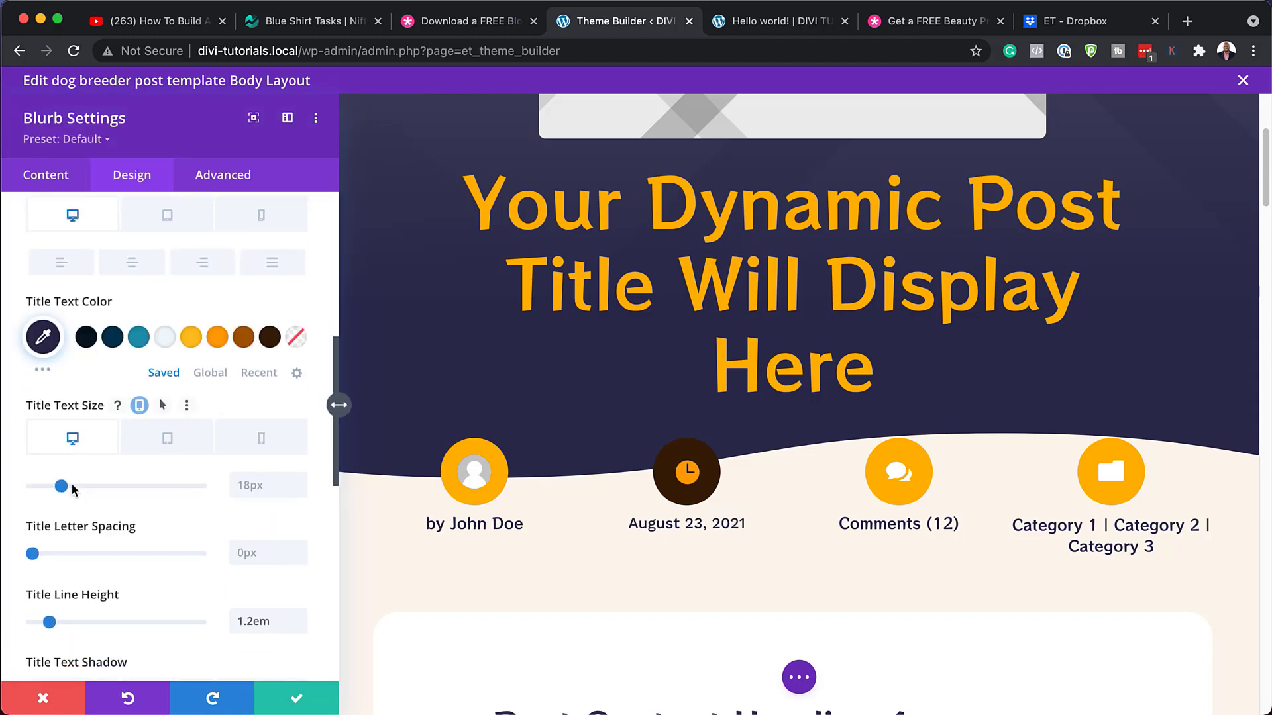
mouse_move(61, 486)
mouse_down()
mouse_move(78, 488)
mouse_move(51, 487)
mouse_up()
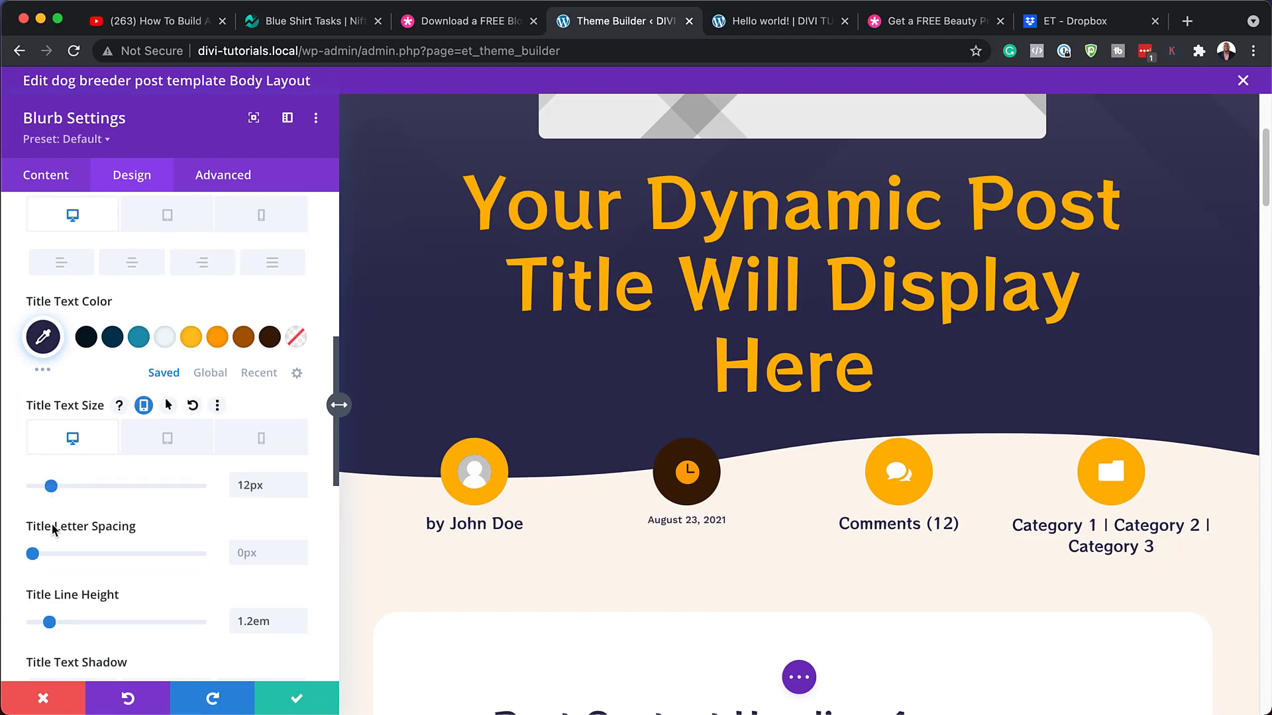
click(61, 705)
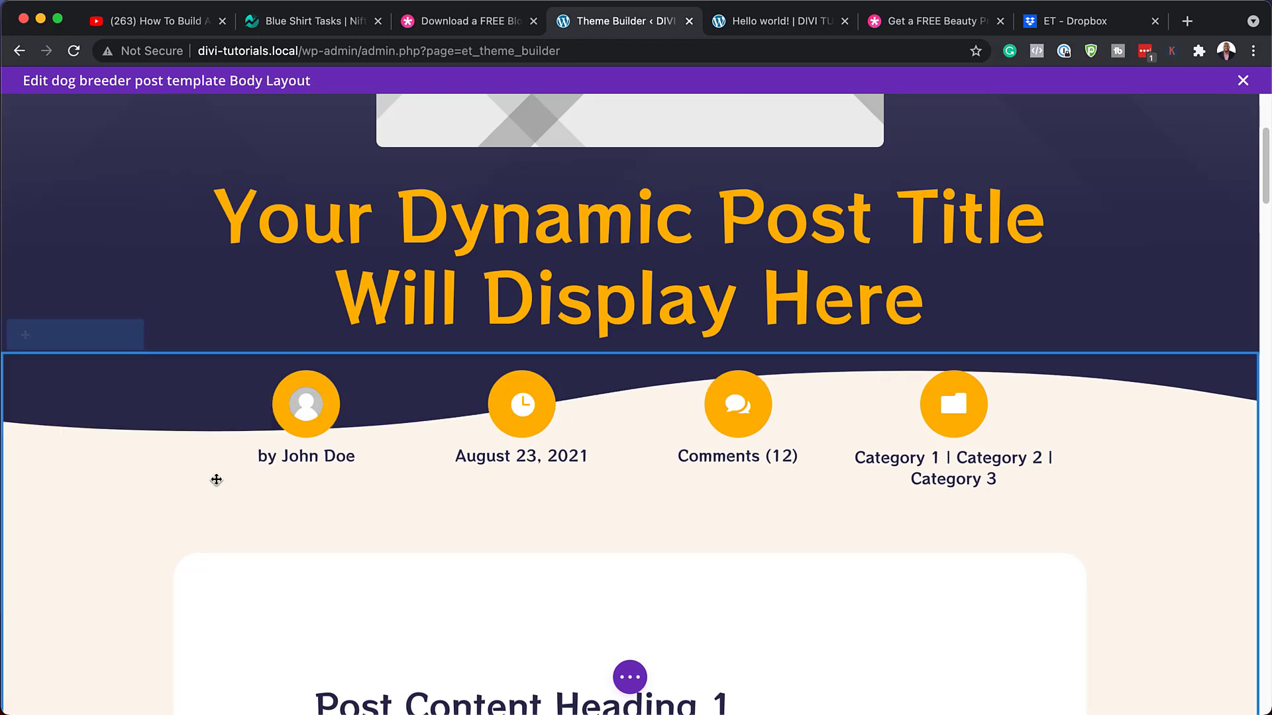
Set the post content row's Rounded Corners border to 12px and save the row settings.
scroll(211, 503, down, 2)
scroll(205, 546, down, 2)
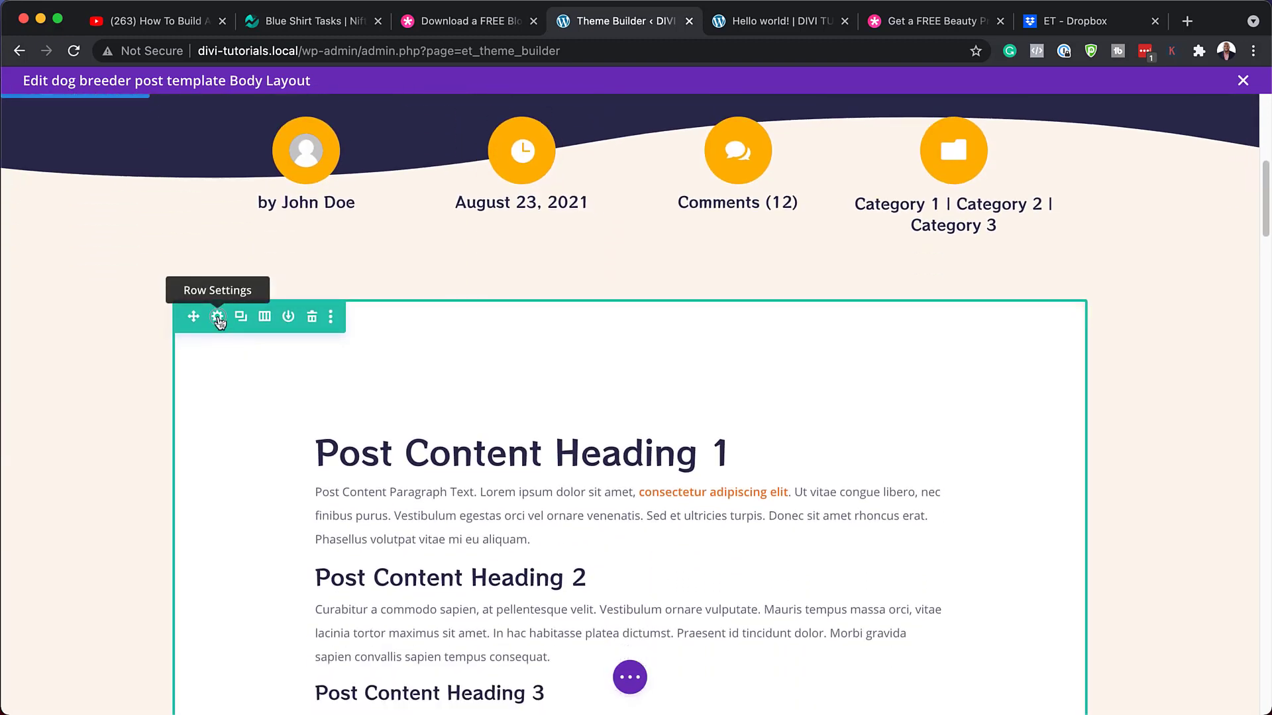
click(217, 318)
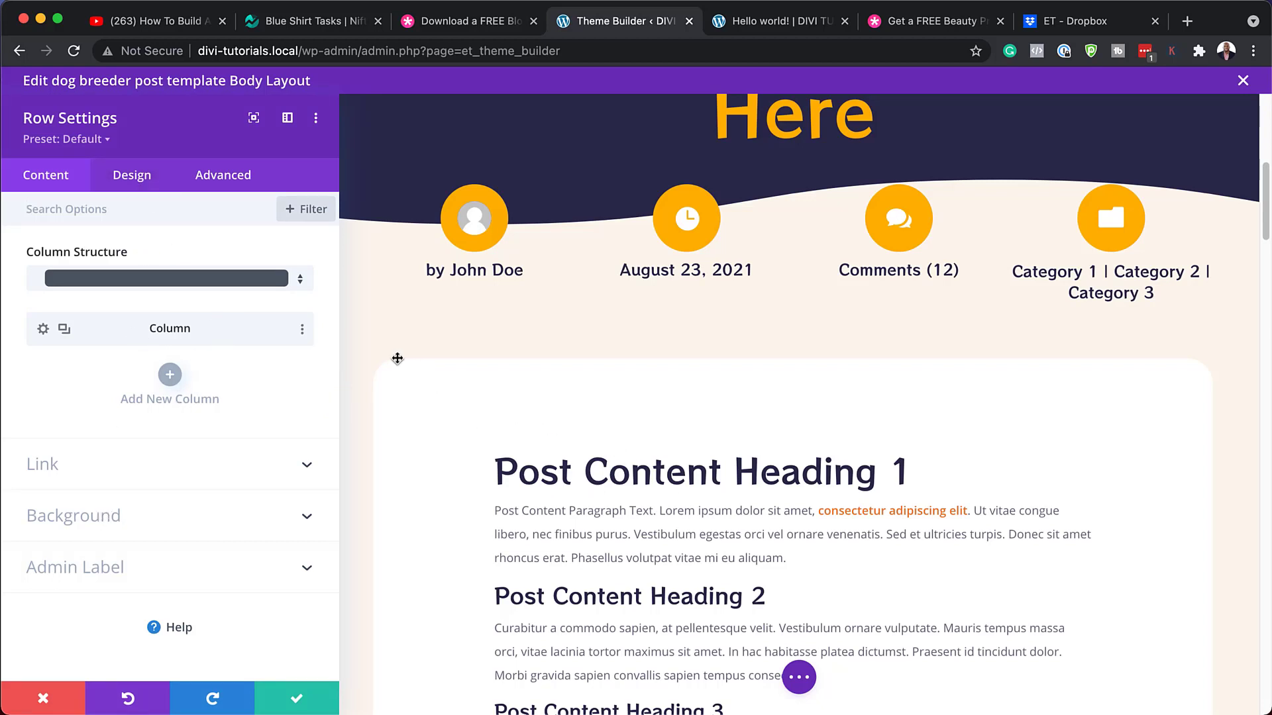
click(137, 188)
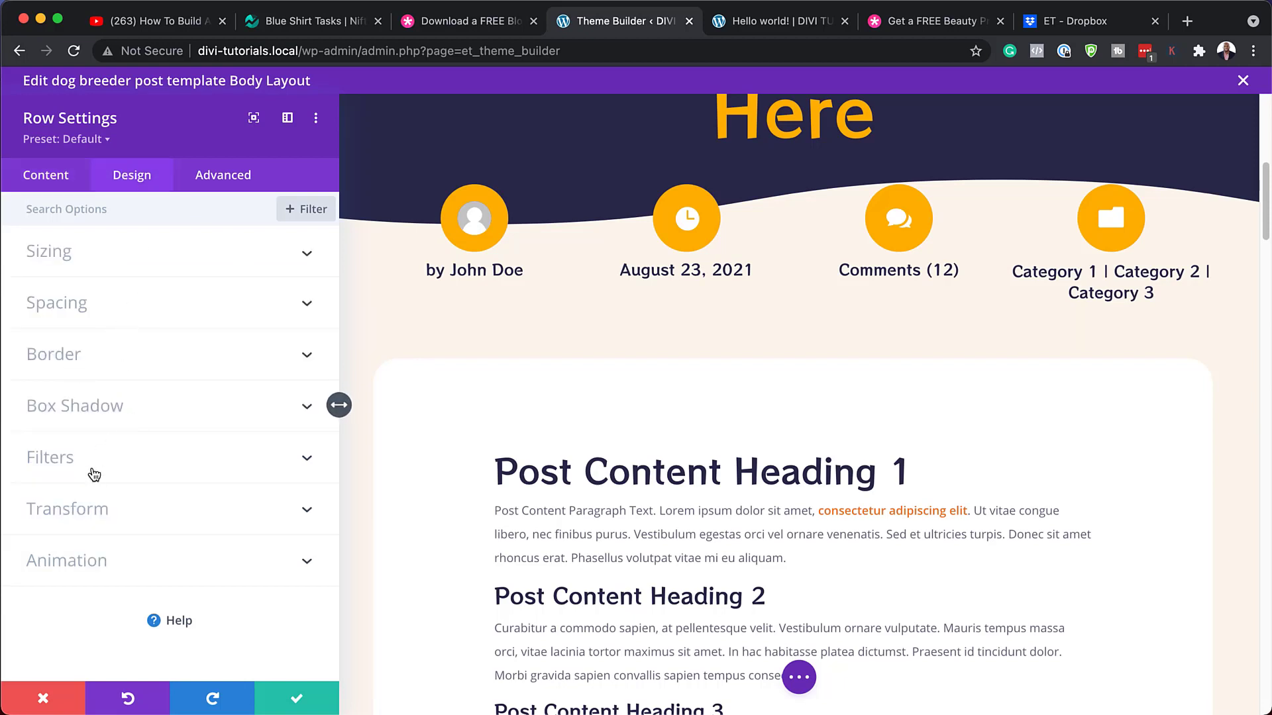
click(109, 356)
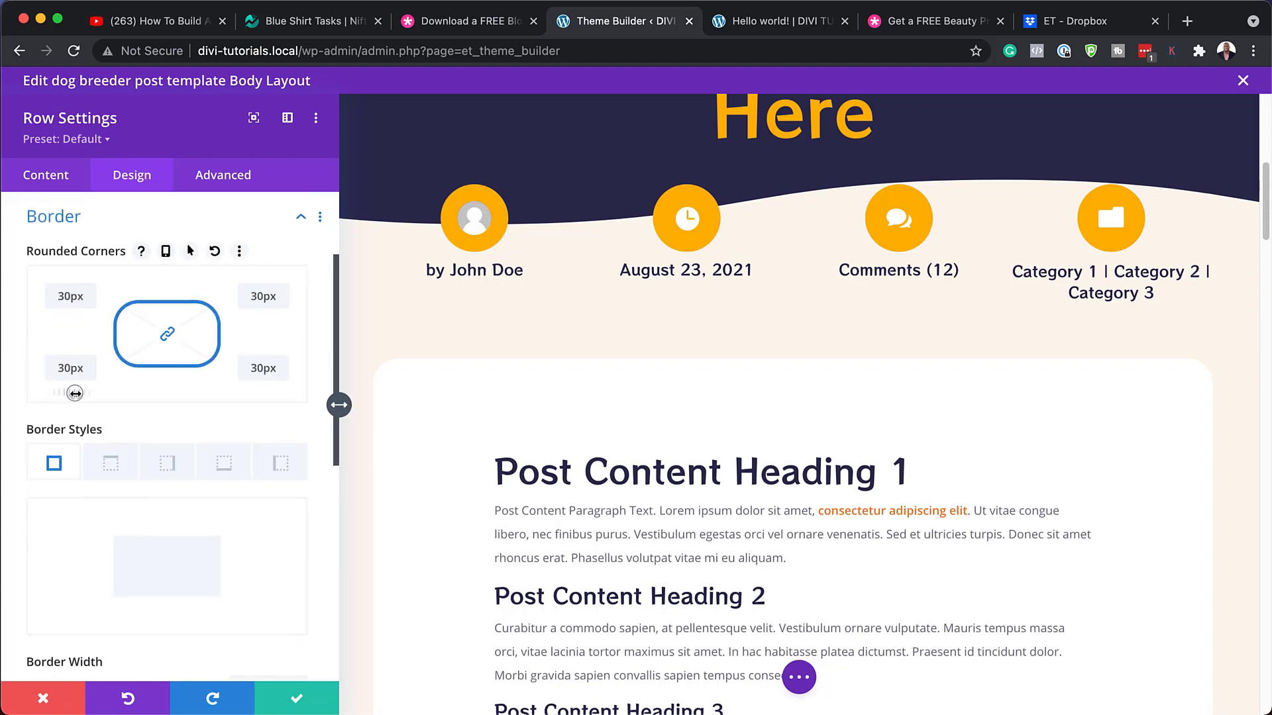
drag(75, 392, 67, 392)
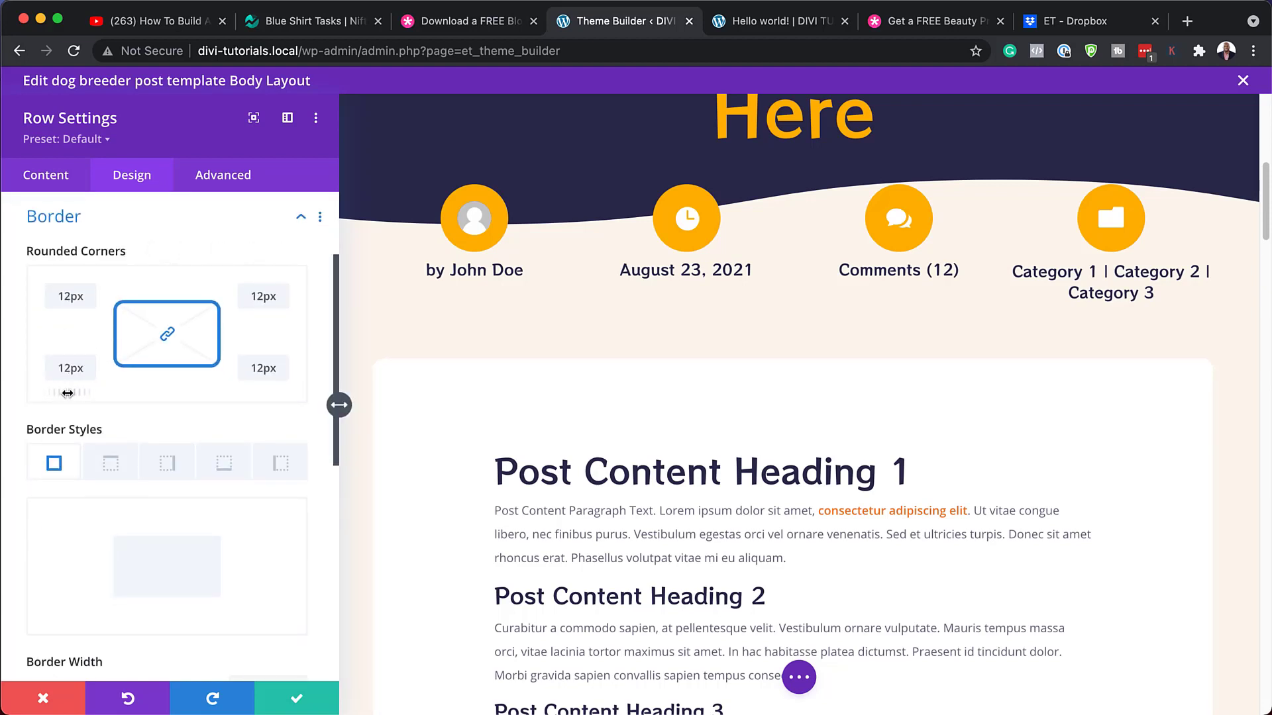
click(327, 703)
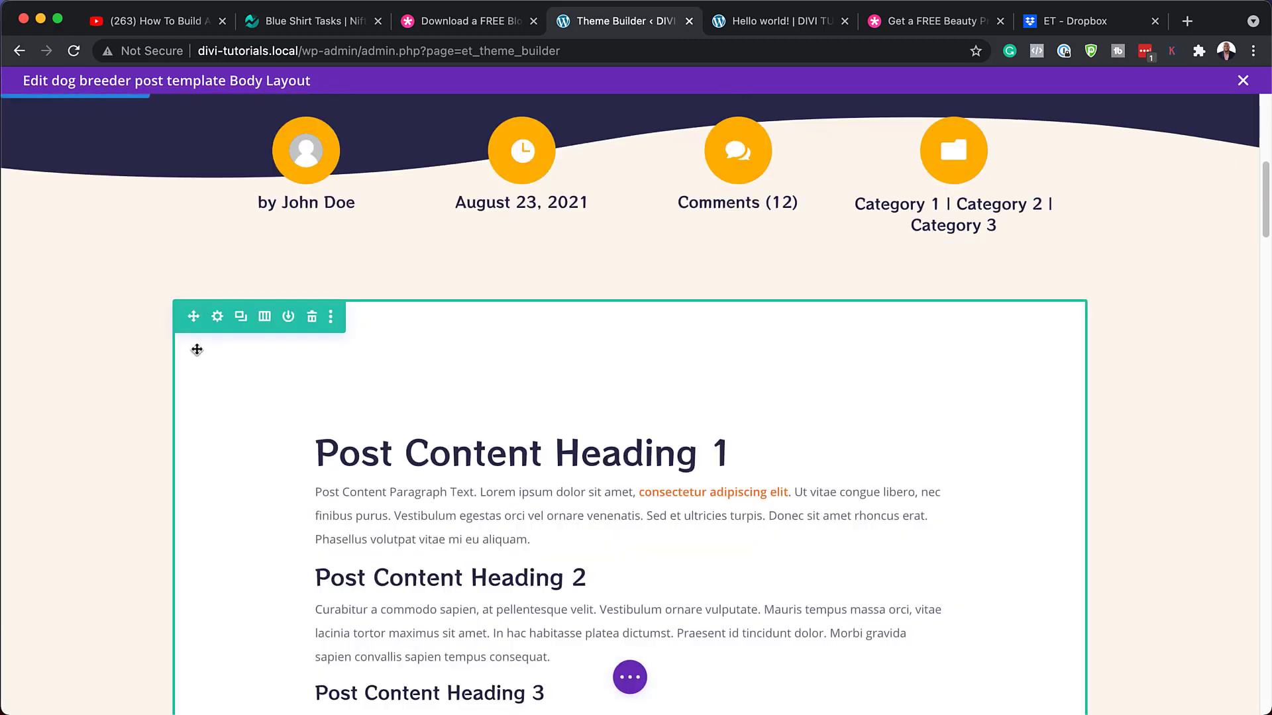
scroll(122, 295, up, 2)
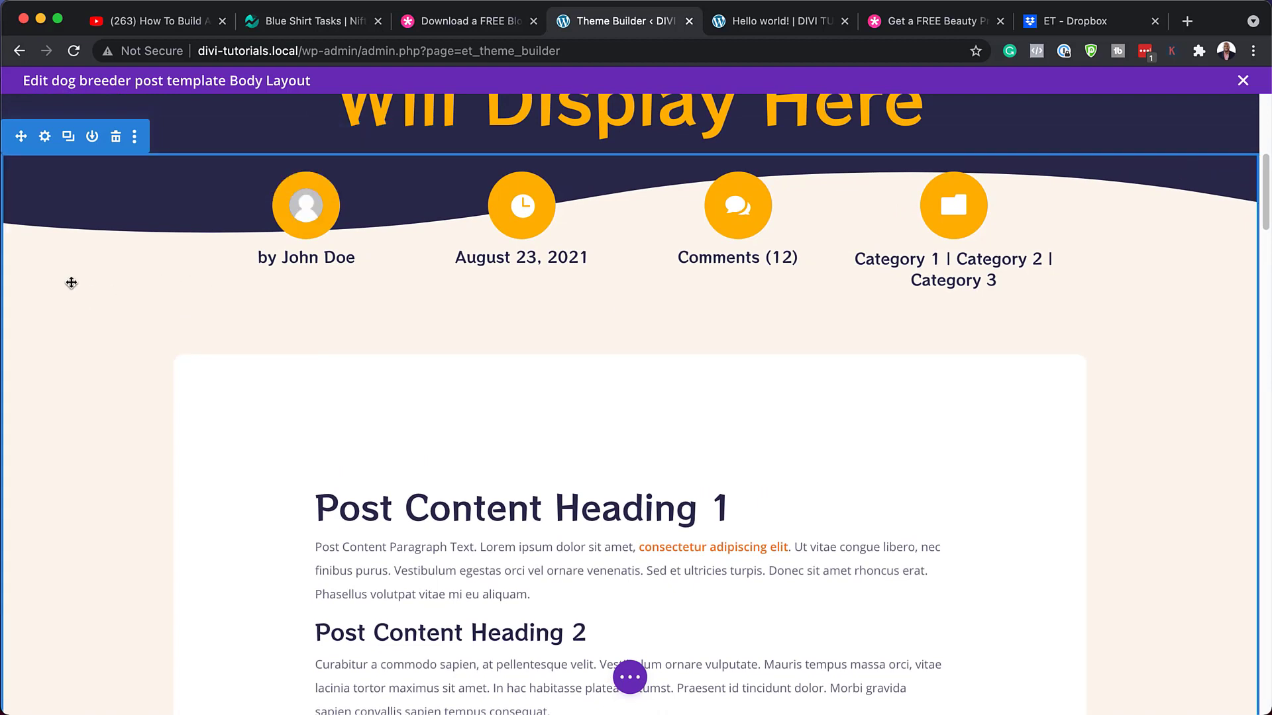
click(44, 141)
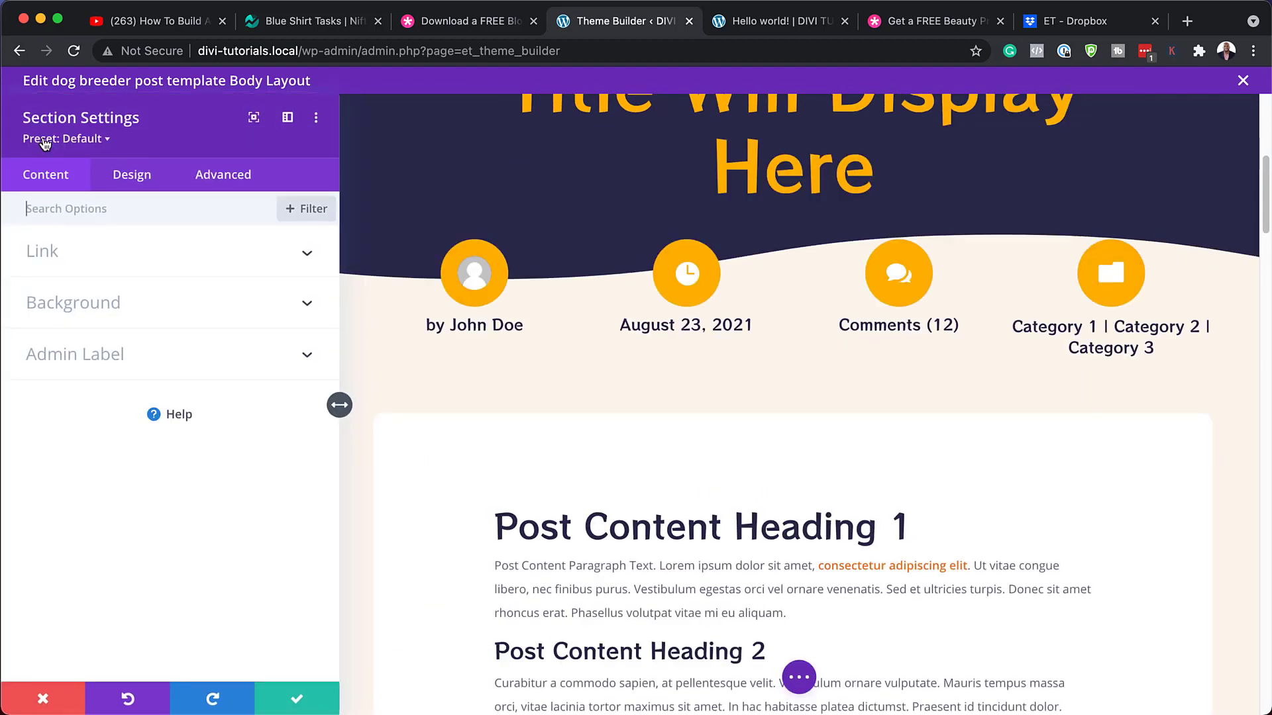
click(69, 301)
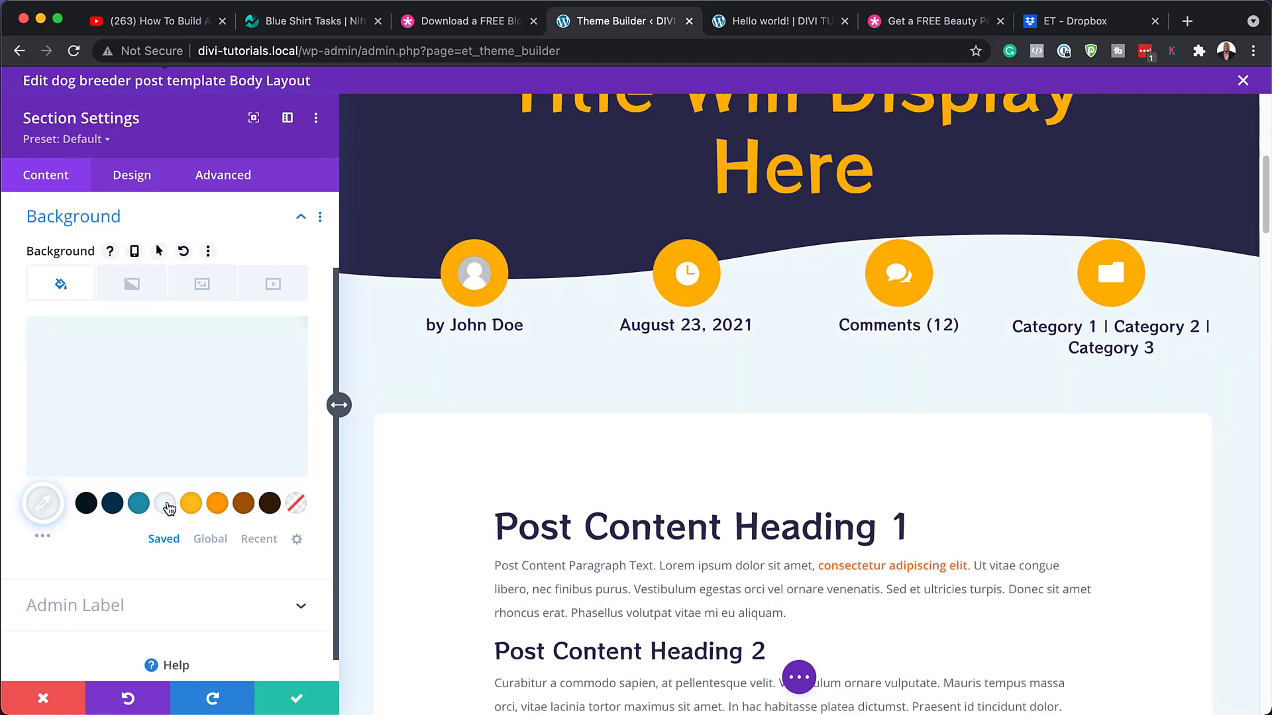
click(191, 505)
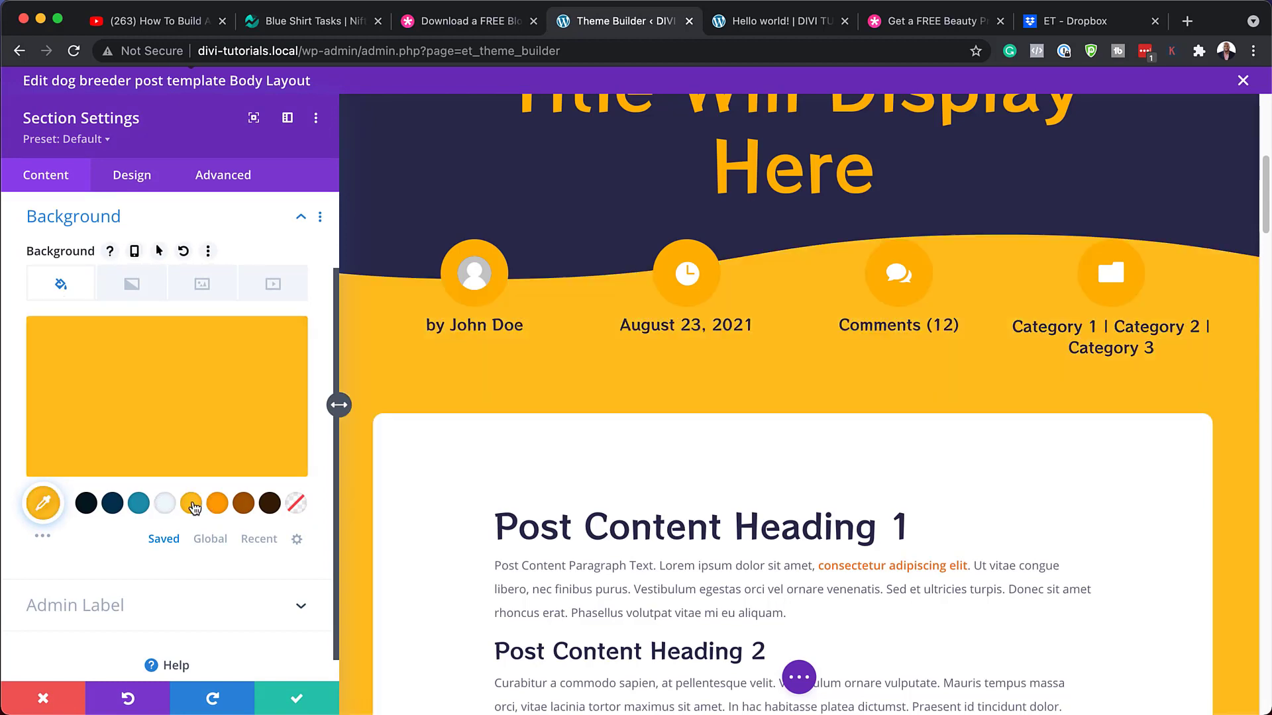
scroll(899, 402, down, 18)
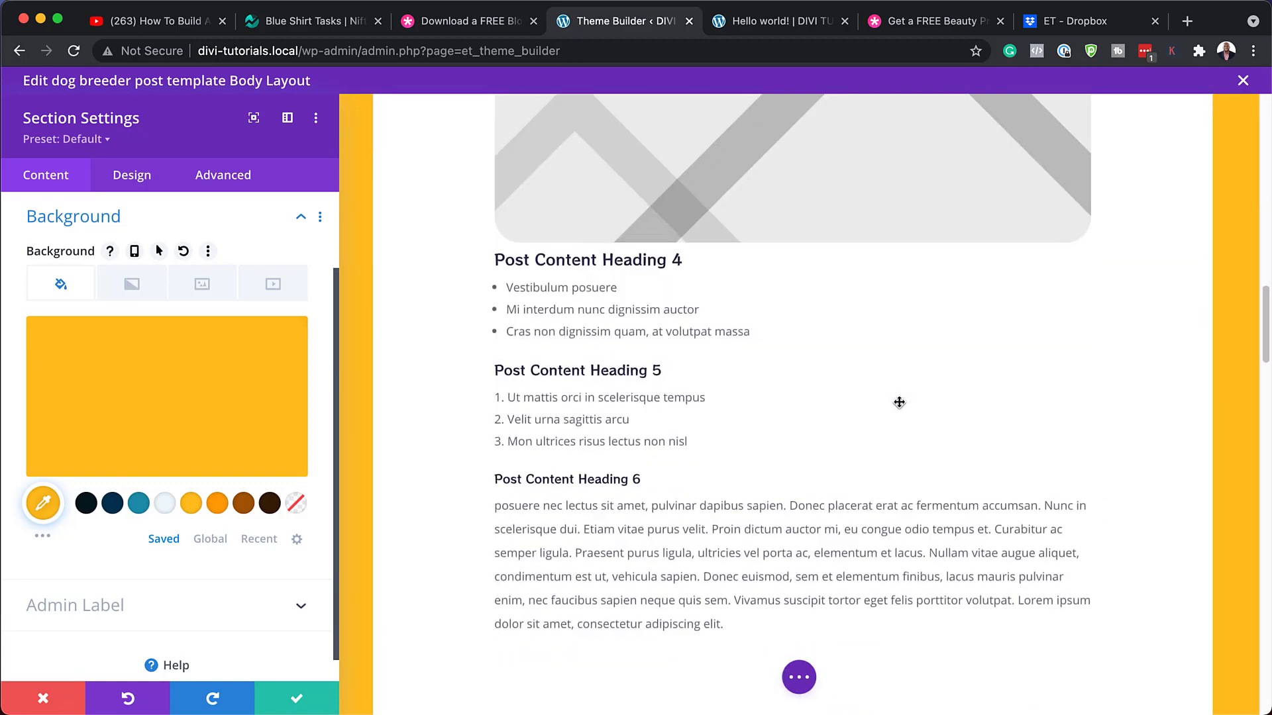
scroll(899, 402, up, 15)
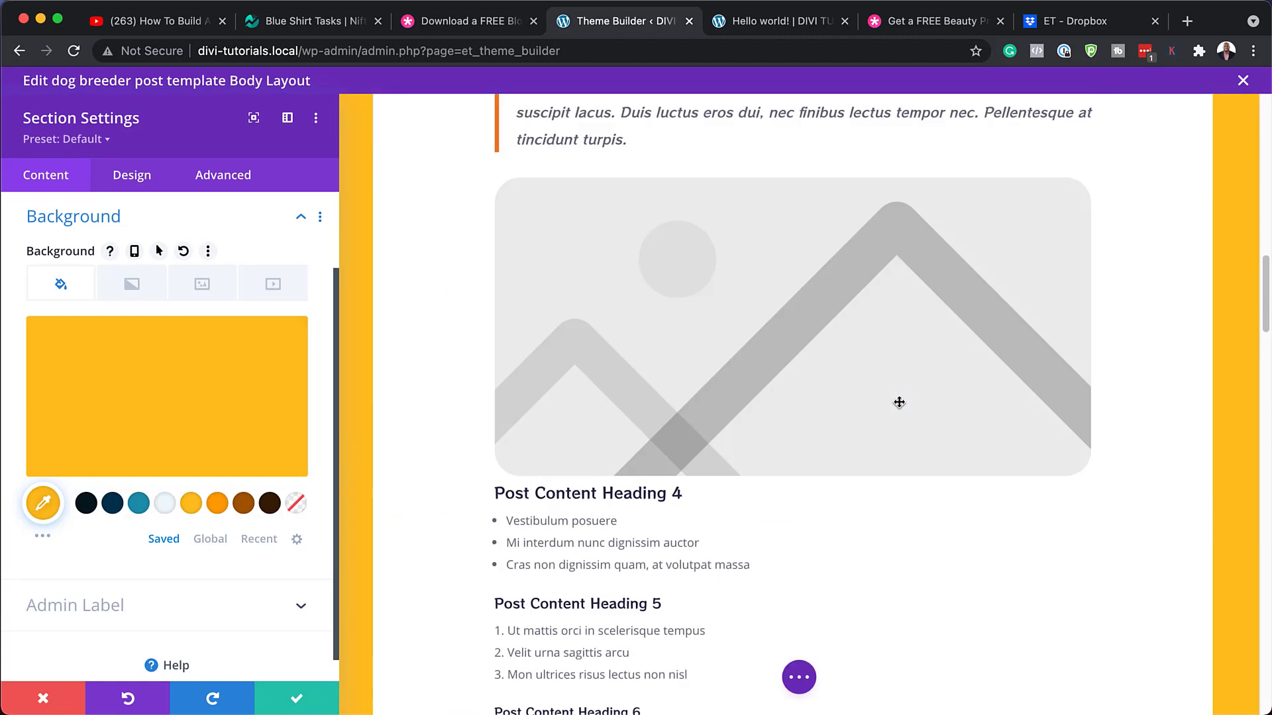
scroll(899, 402, up, 4)
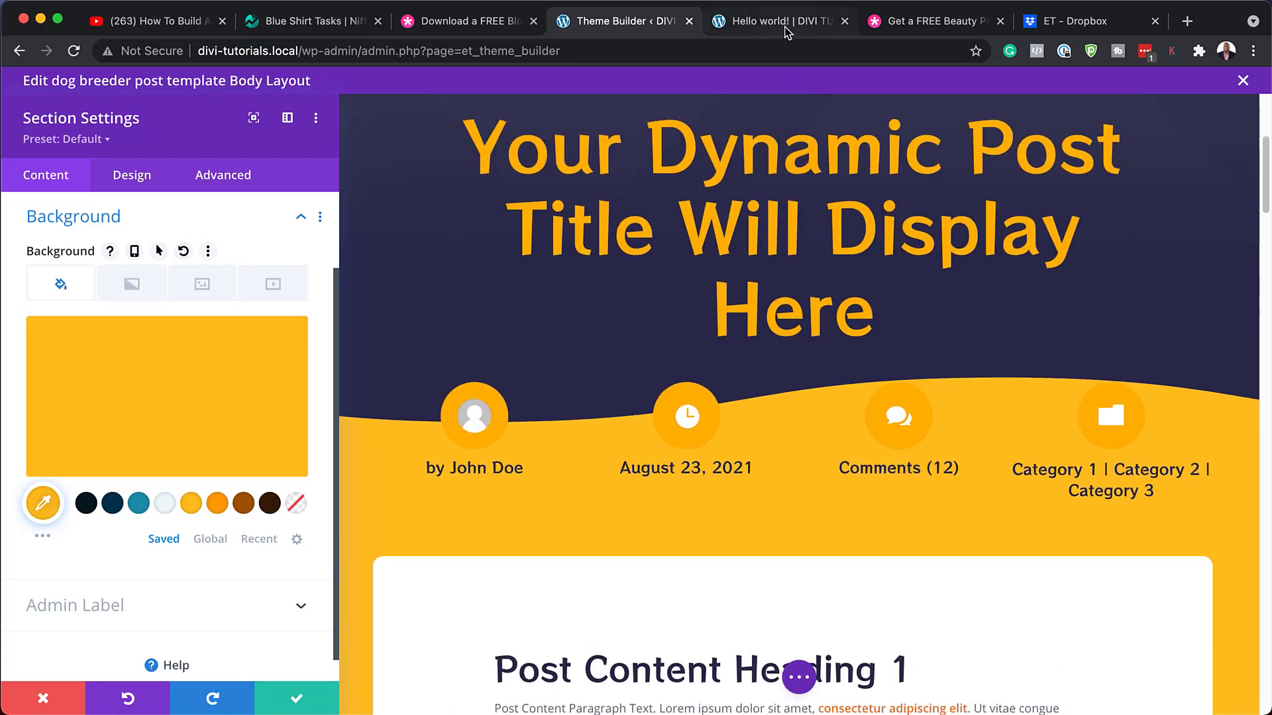
click(782, 22)
scroll(561, 475, down, 8)
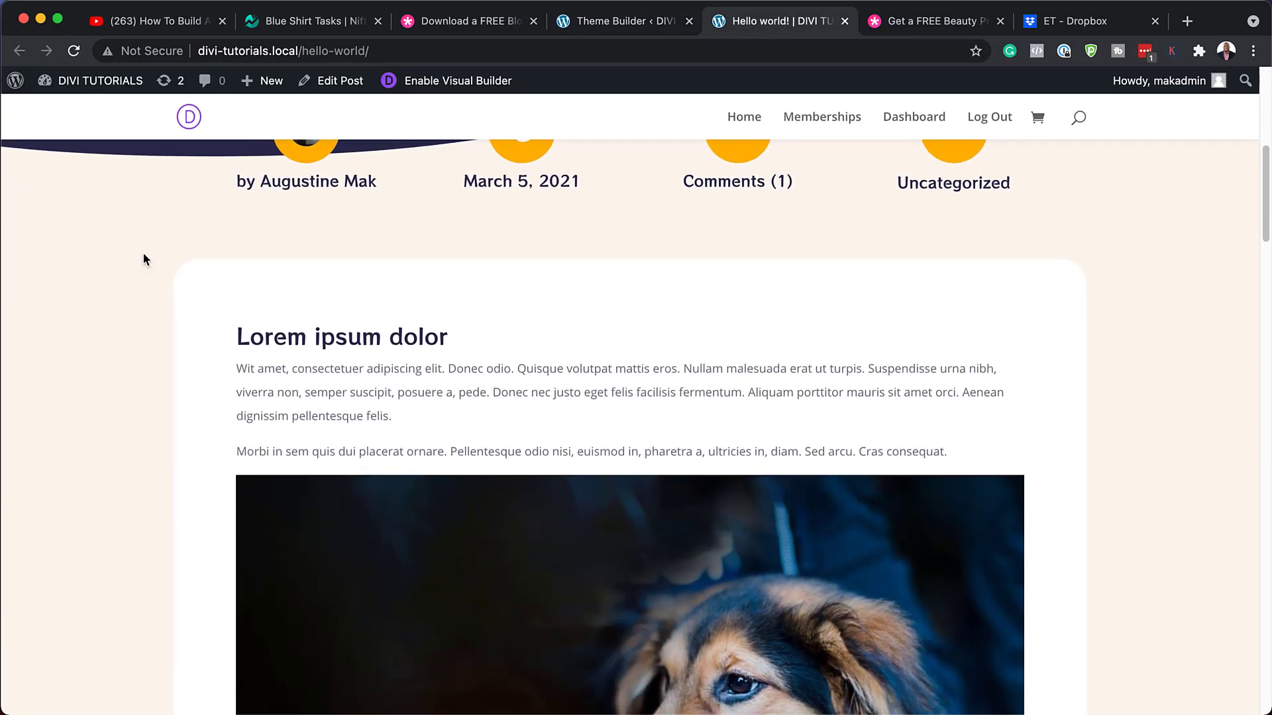
click(606, 25)
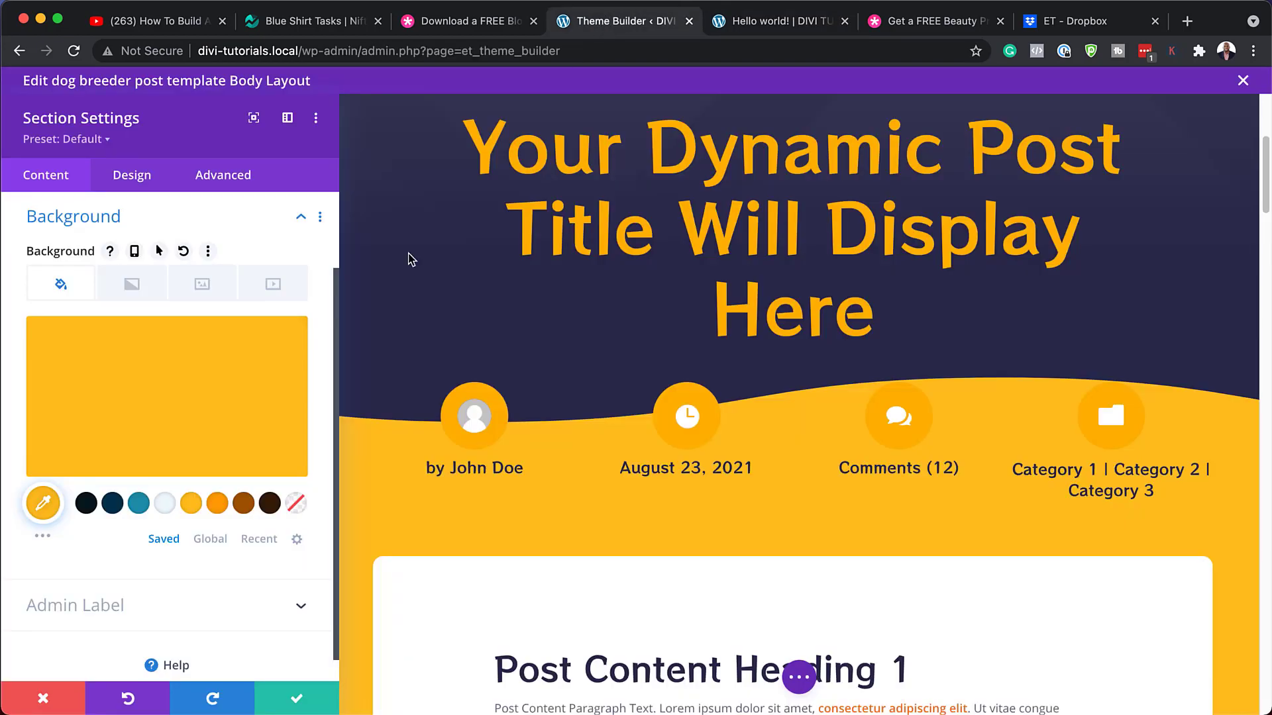
click(44, 699)
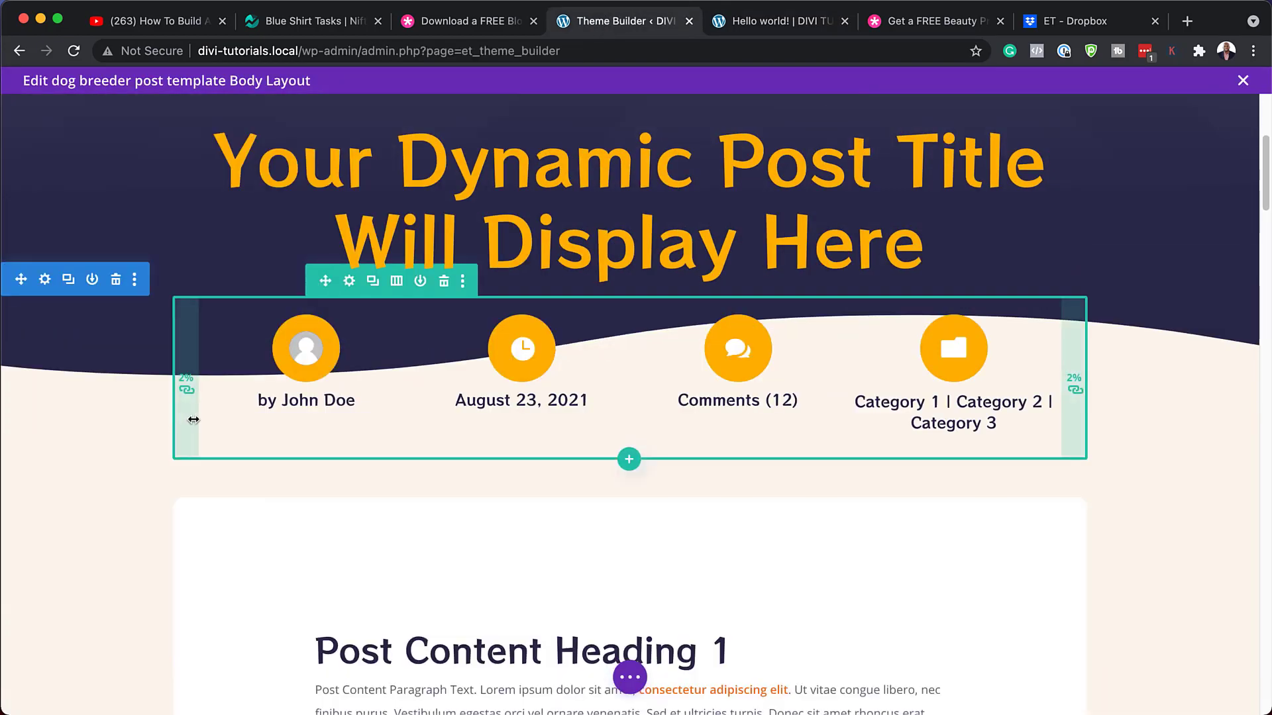
scroll(549, 450, down, 5)
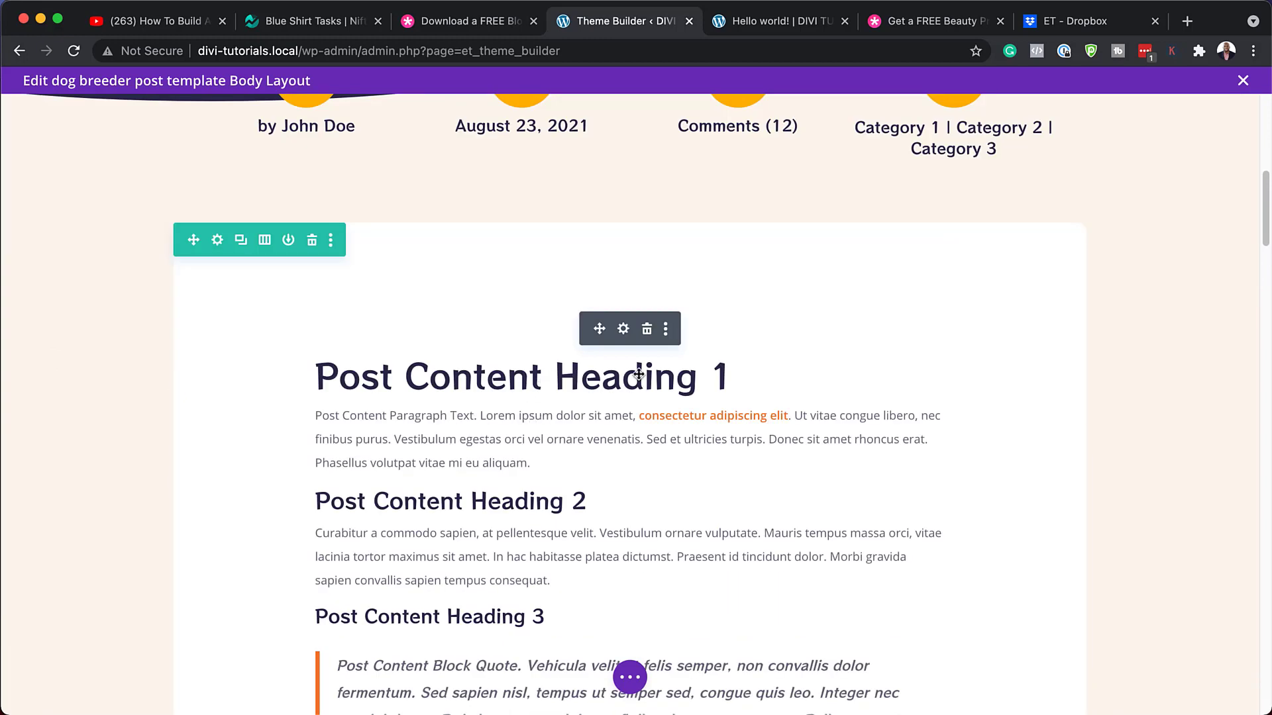
click(623, 330)
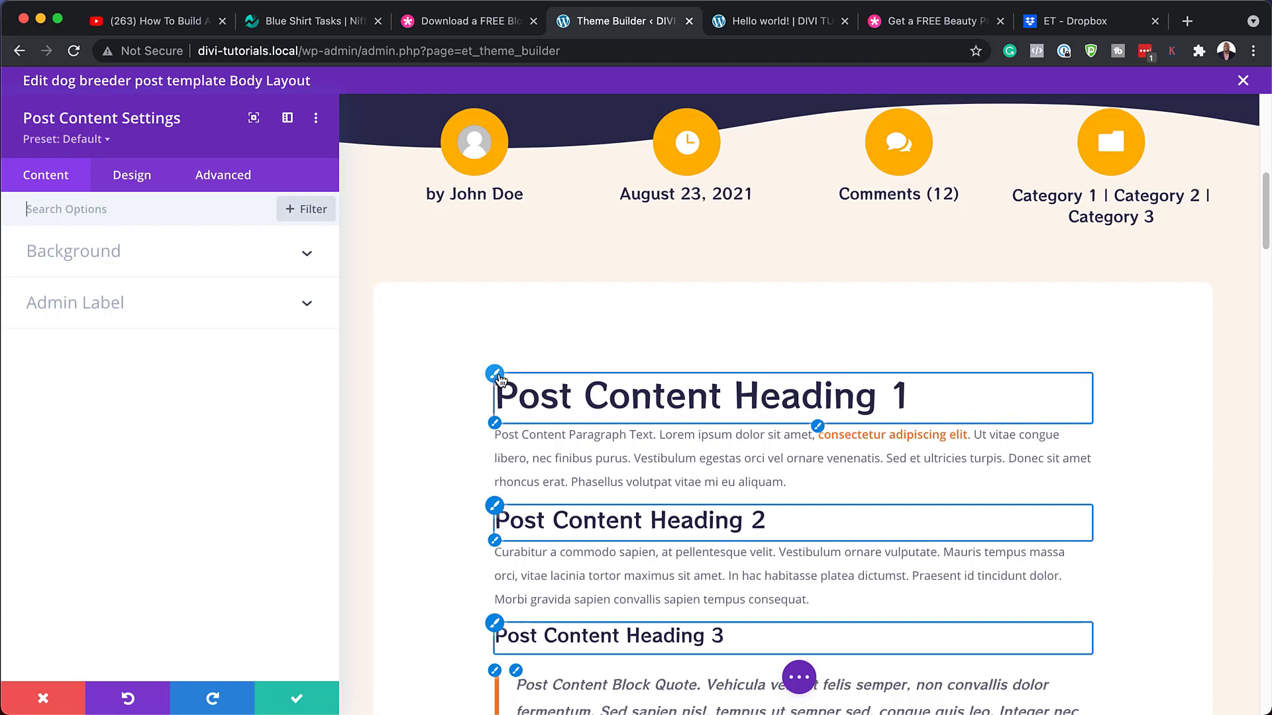
click(497, 374)
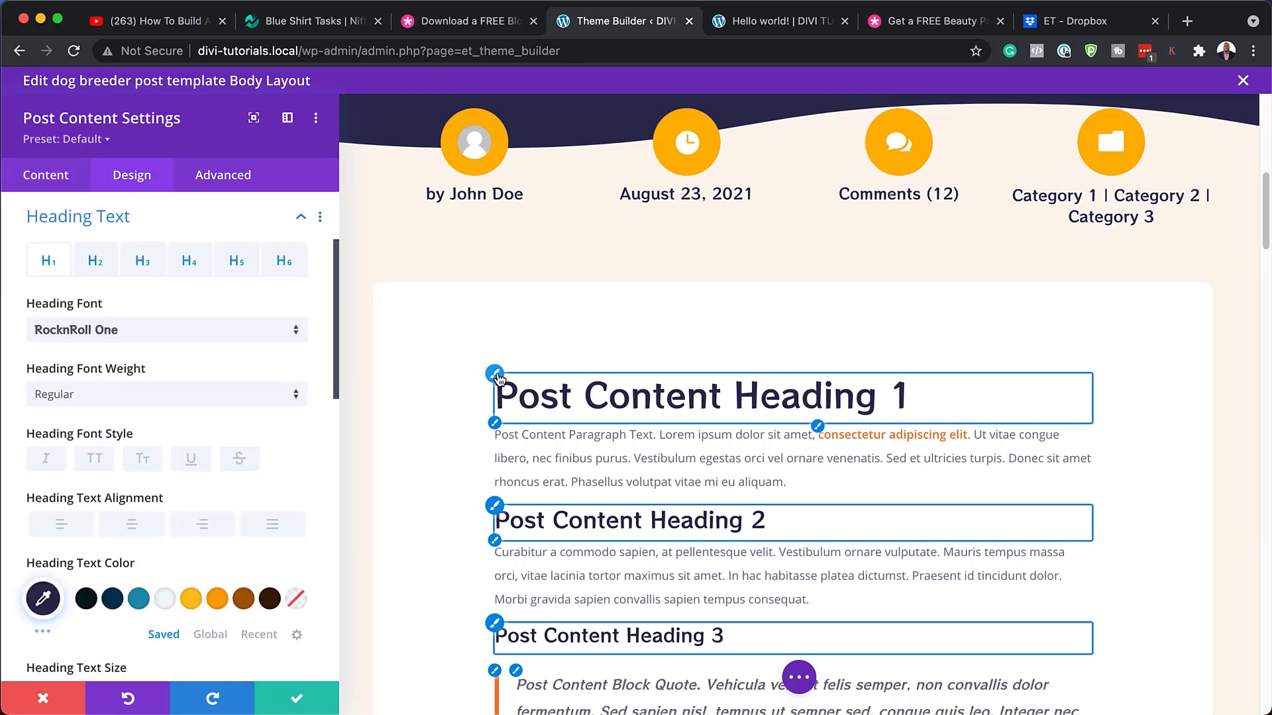
click(147, 334)
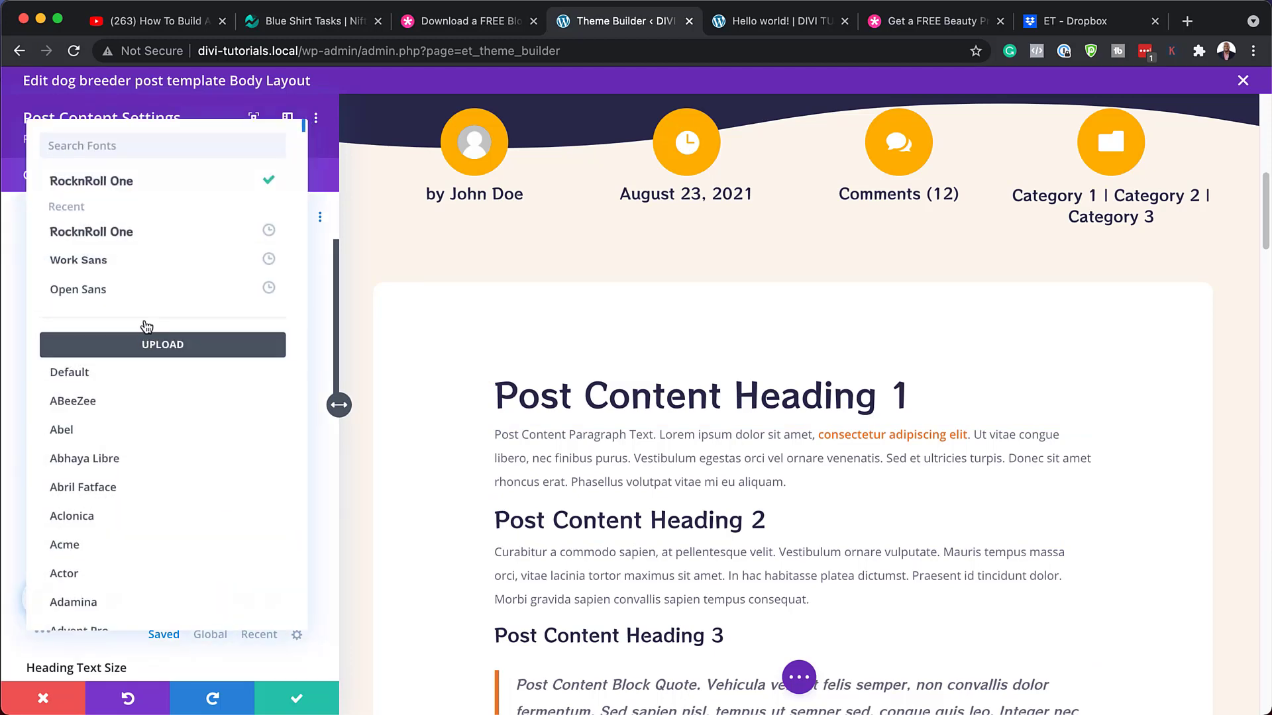
click(142, 261)
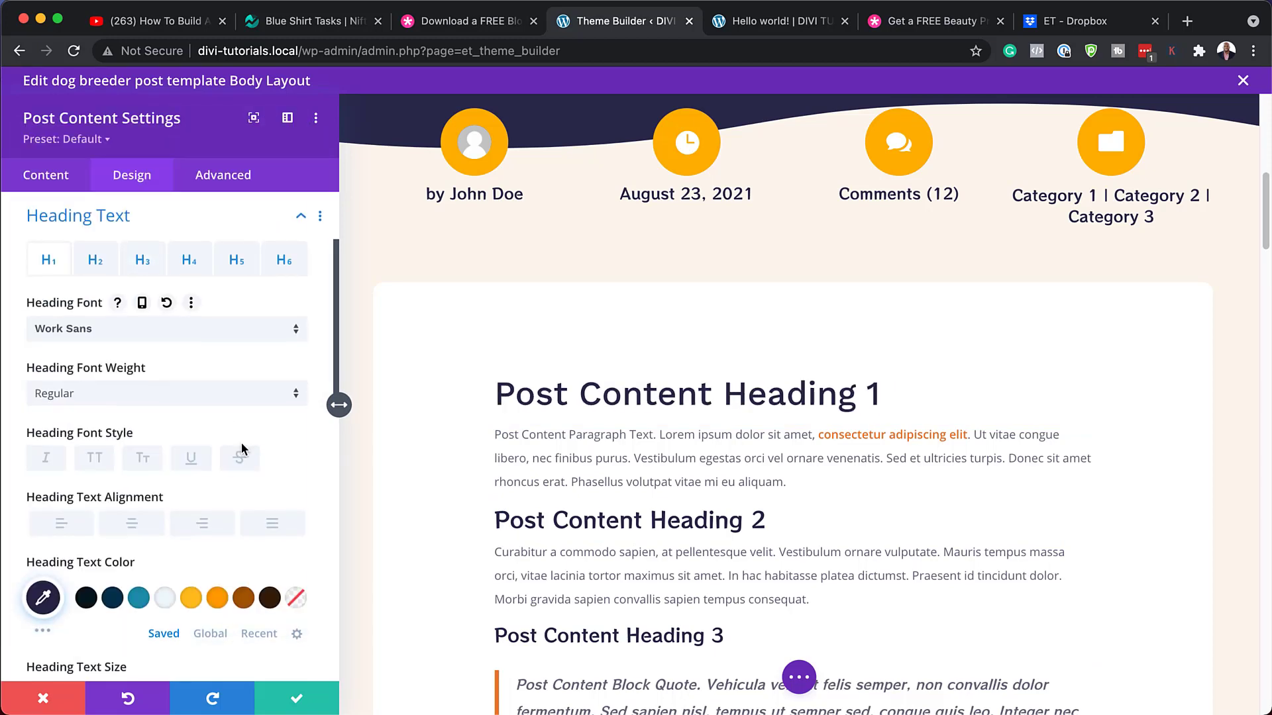
scroll(241, 444, down, 3)
click(243, 401)
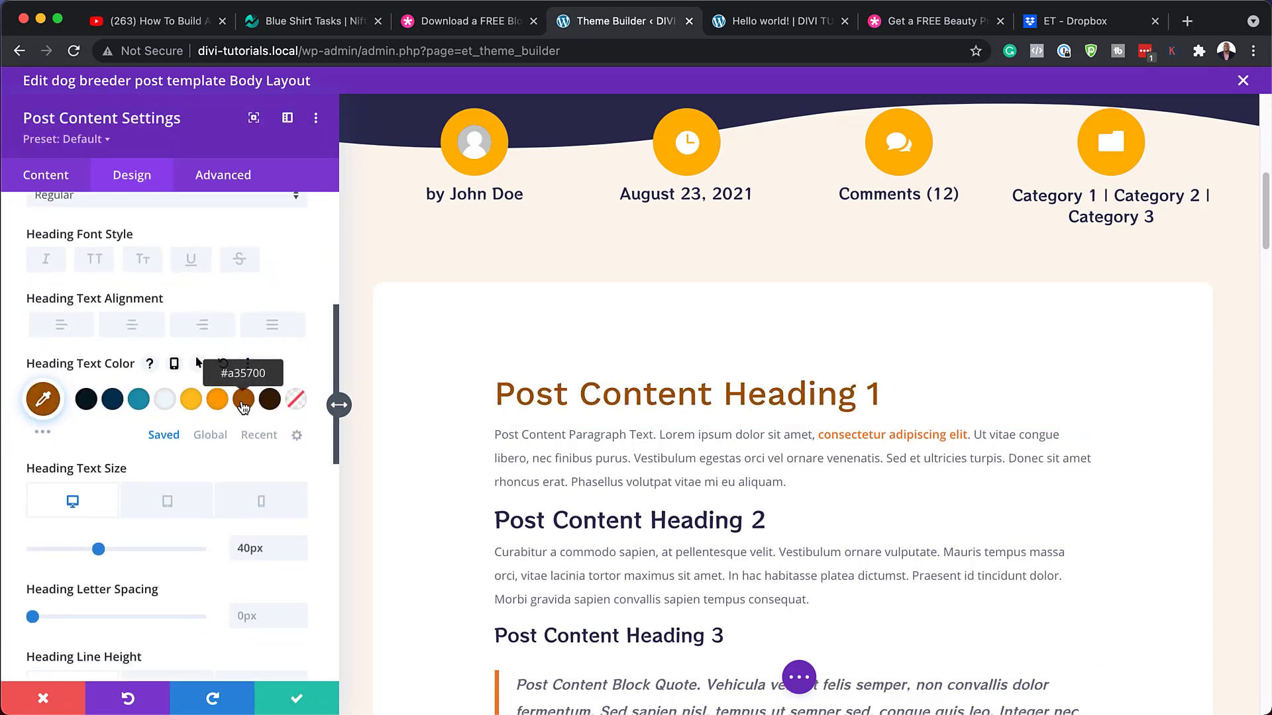
click(69, 700)
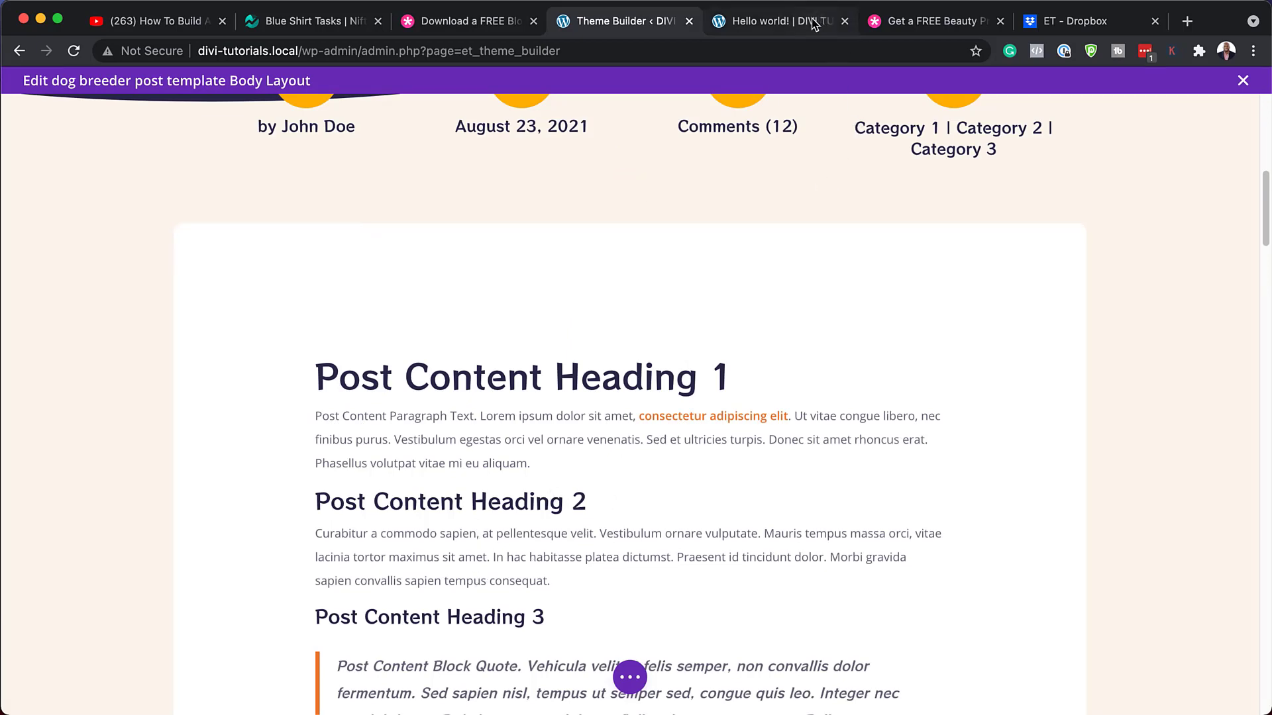
Preview lighter orange, brown-orange and yellow backgrounds on the About the Author section, returning to orange.
scroll(750, 474, down, 3)
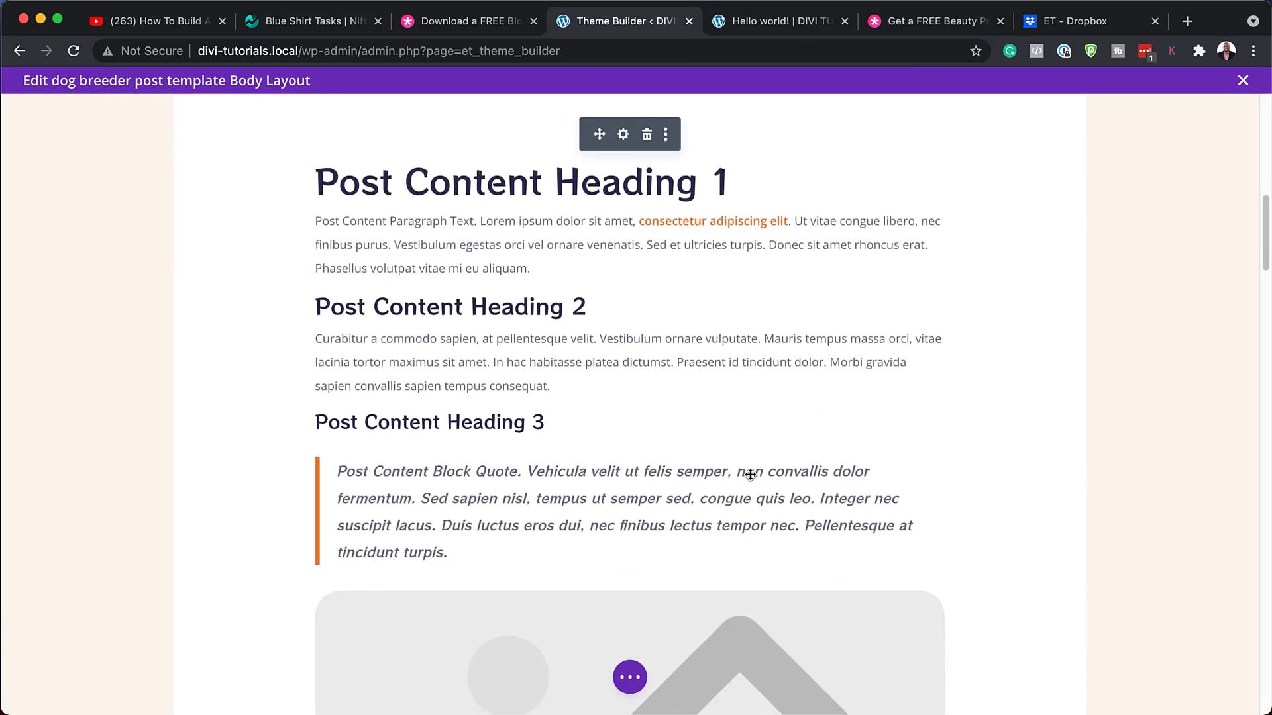
scroll(749, 474, down, 15)
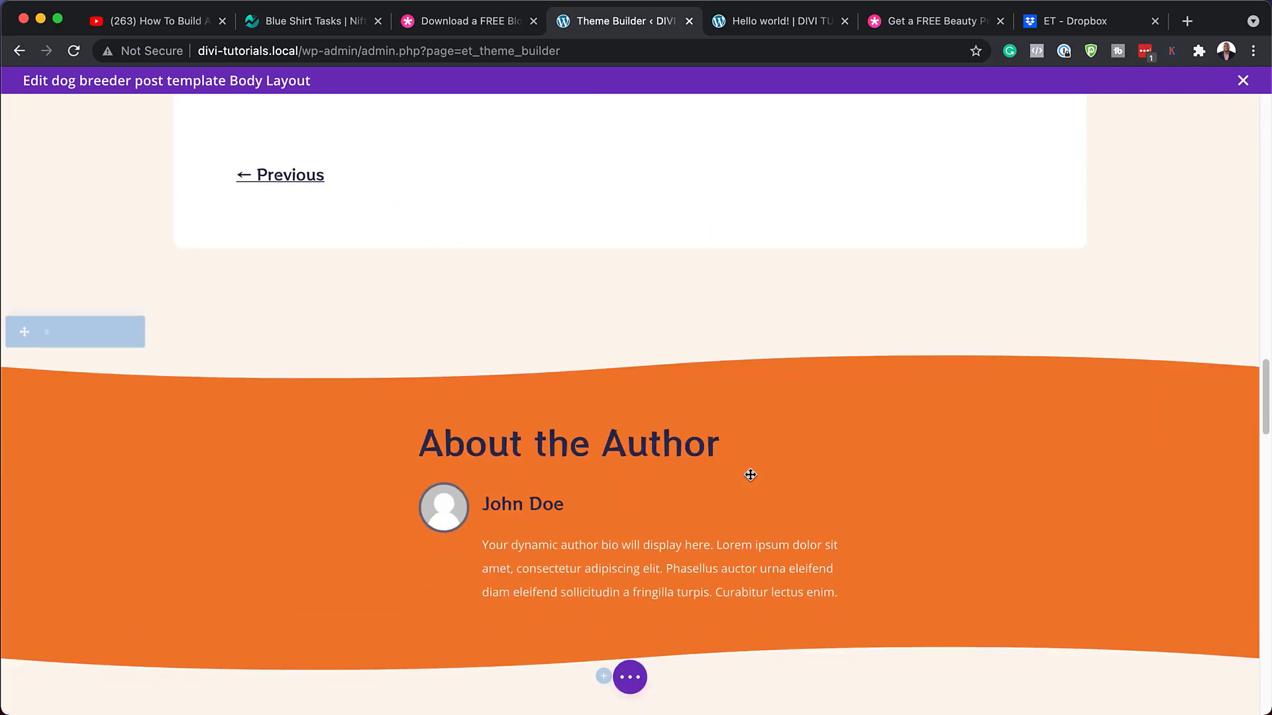
scroll(750, 475, down, 2)
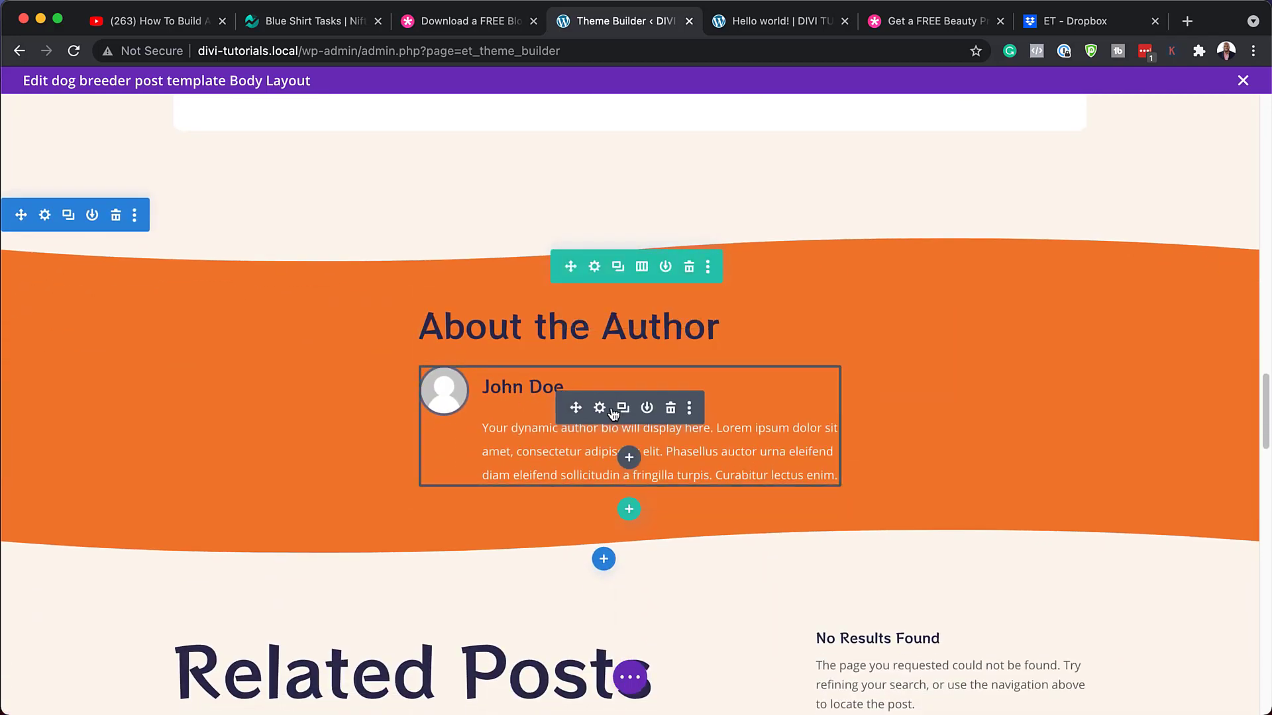
click(45, 216)
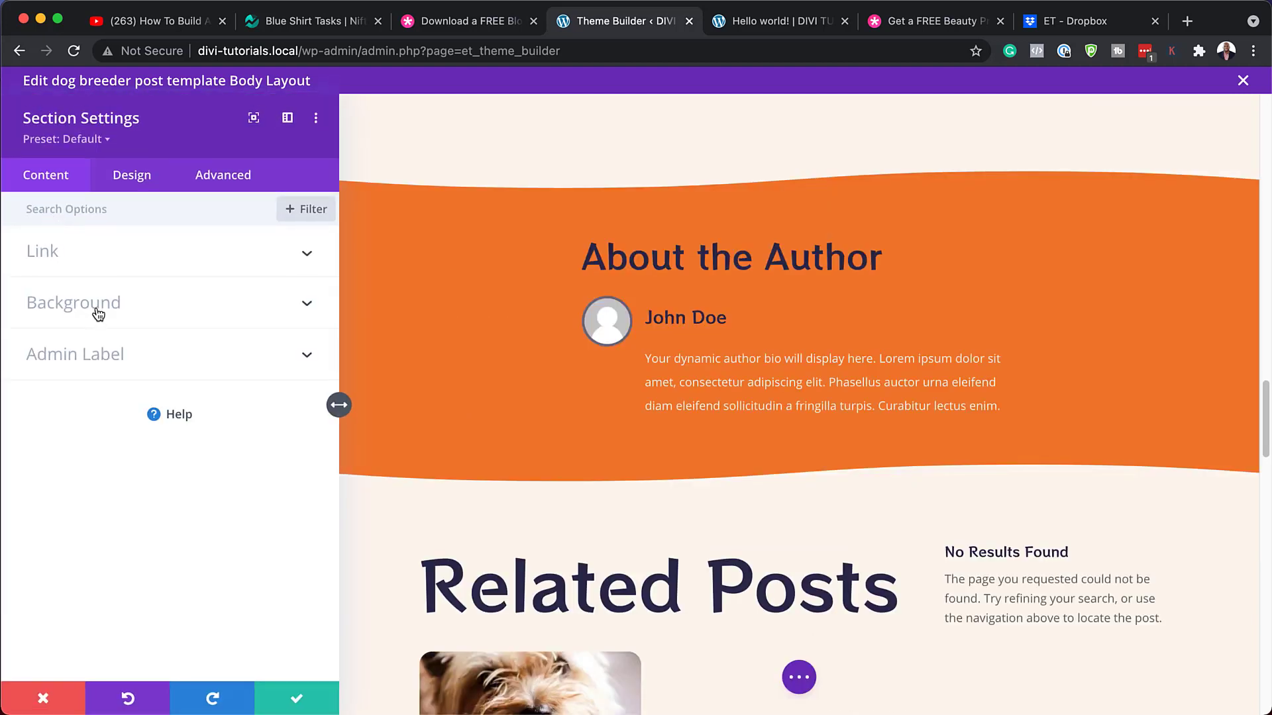
click(98, 307)
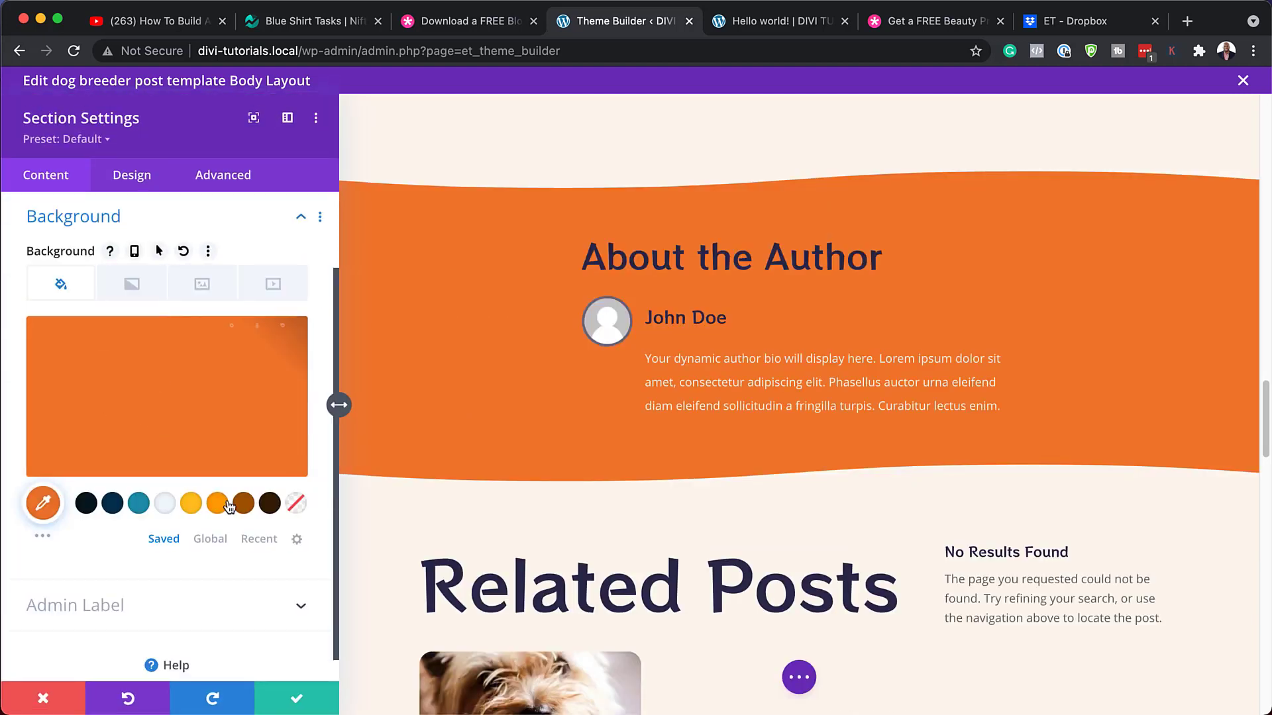
click(218, 505)
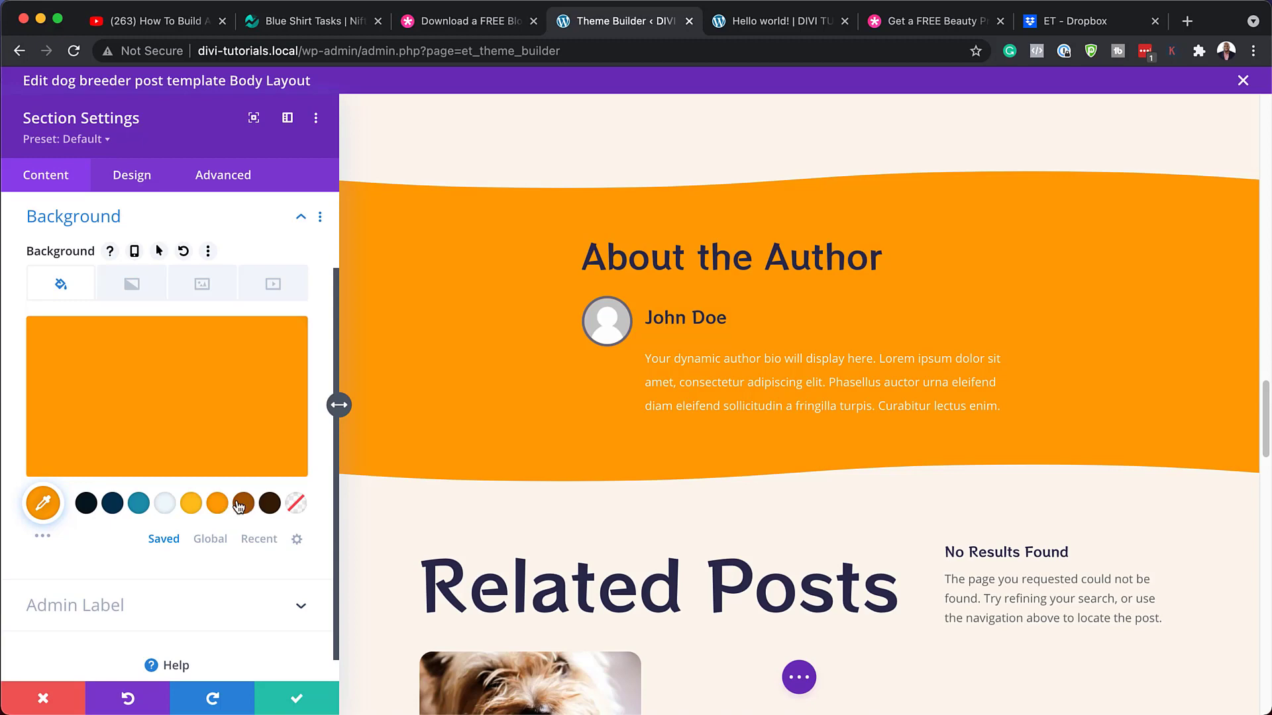
click(242, 504)
click(191, 504)
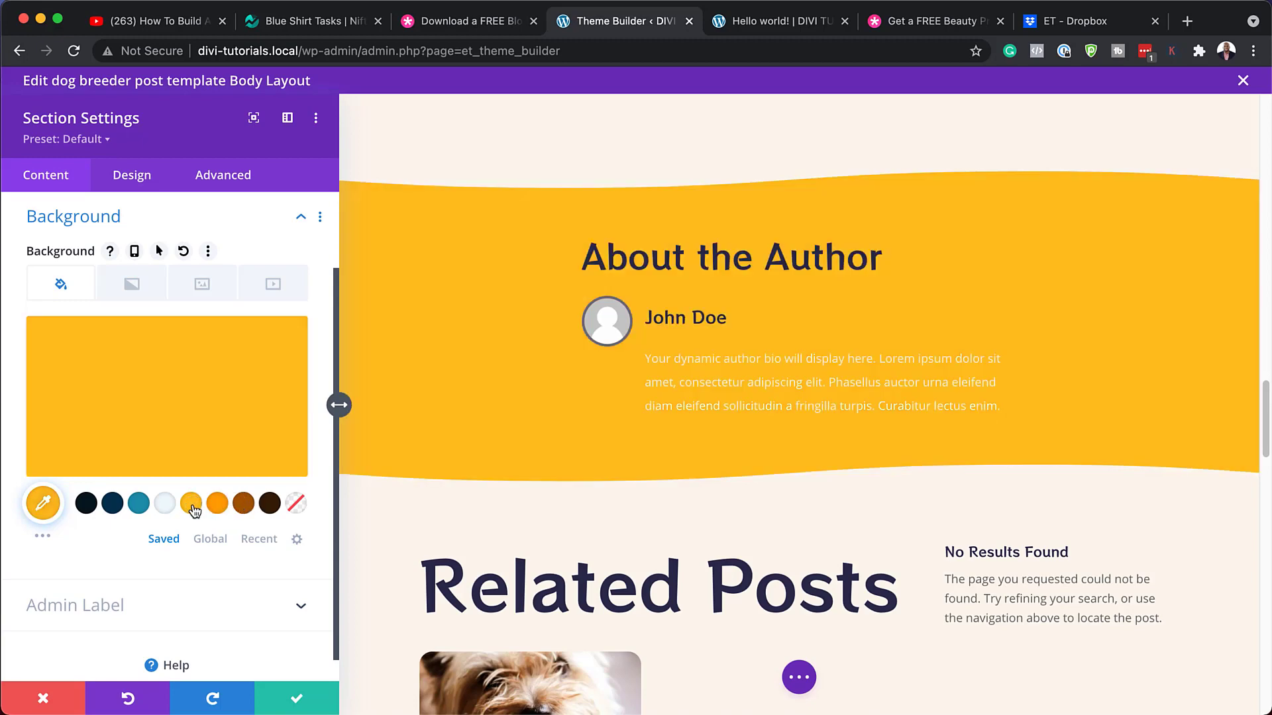
click(216, 506)
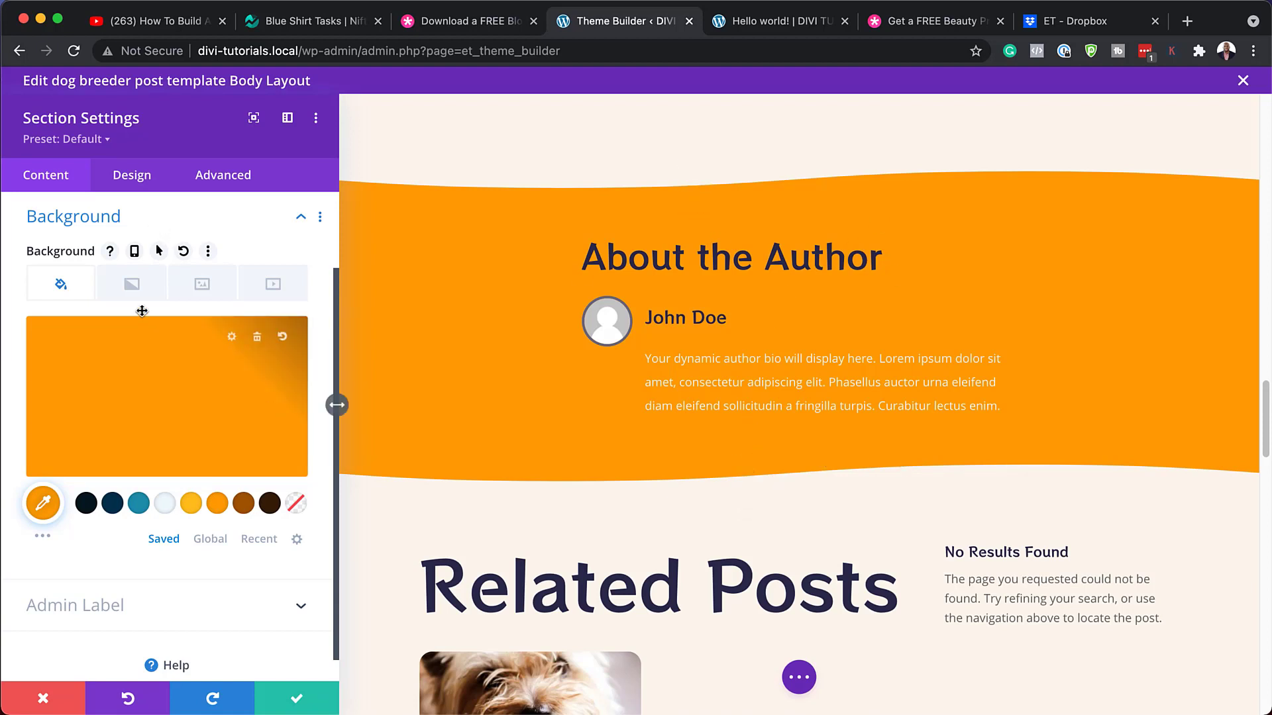
Preview taller top and bottom wave dividers, bottom at 7vw, then discard the section changes.
click(132, 178)
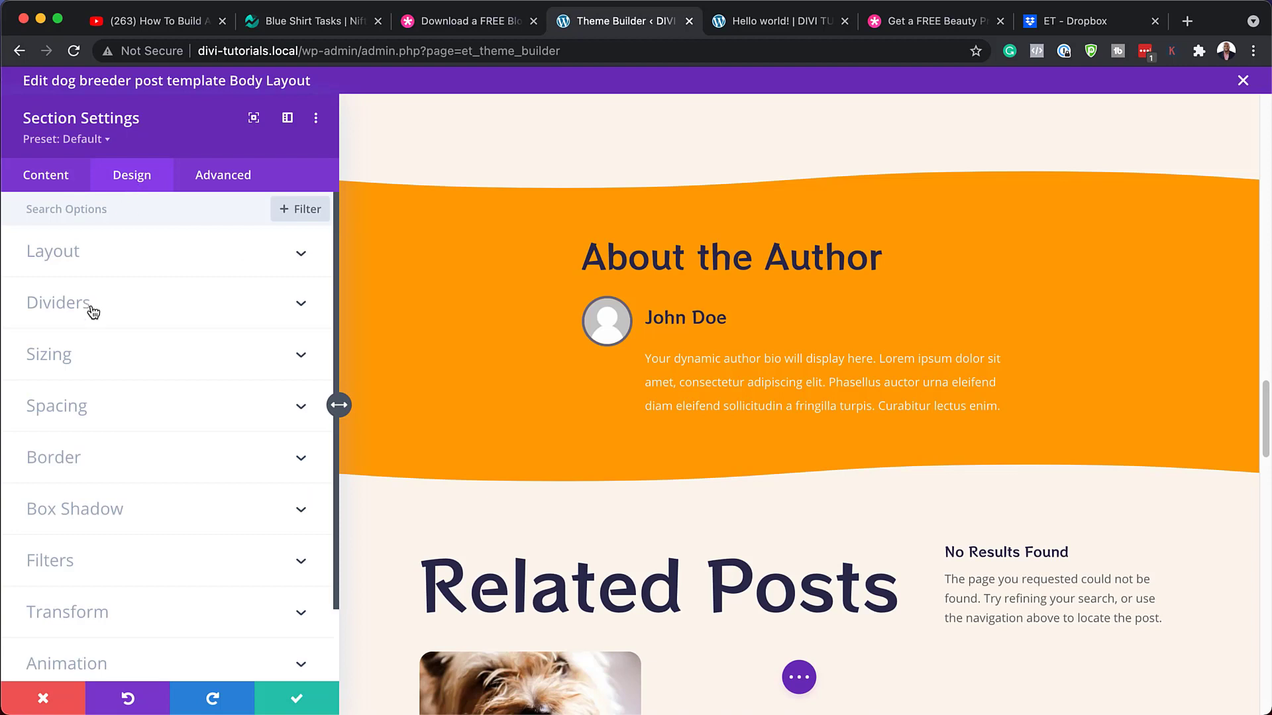
click(92, 309)
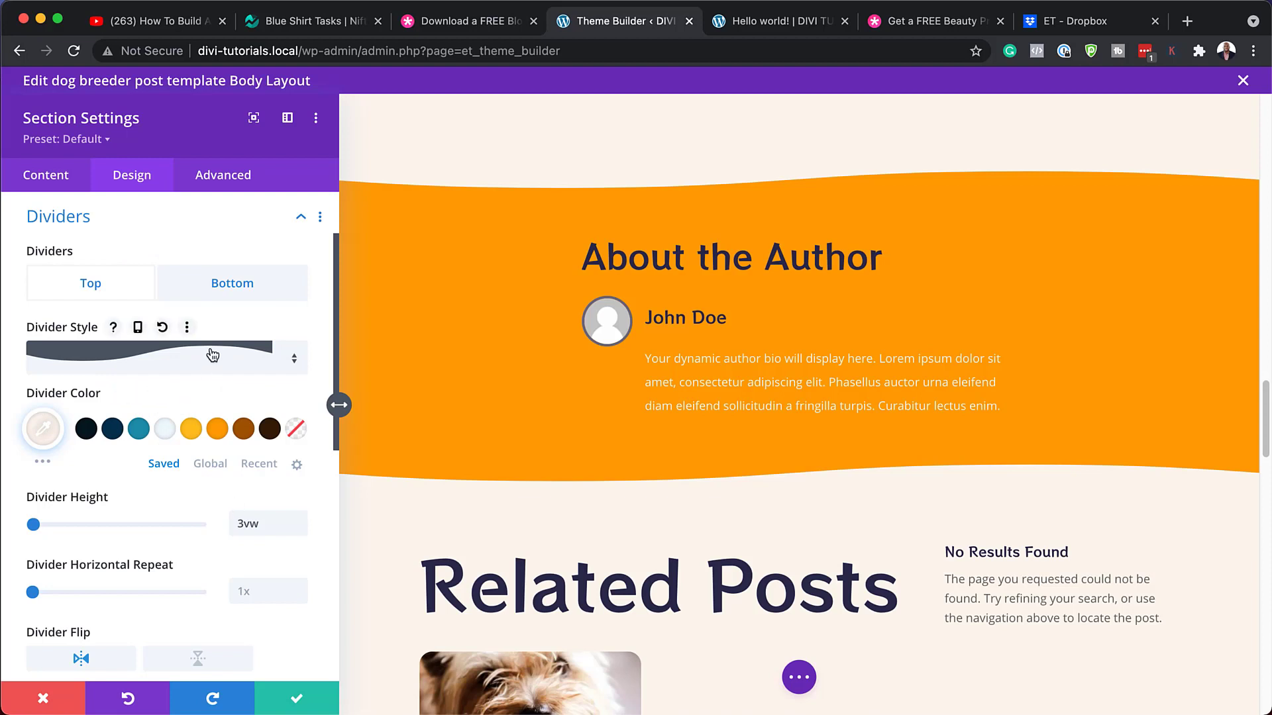
drag(33, 525, 34, 528)
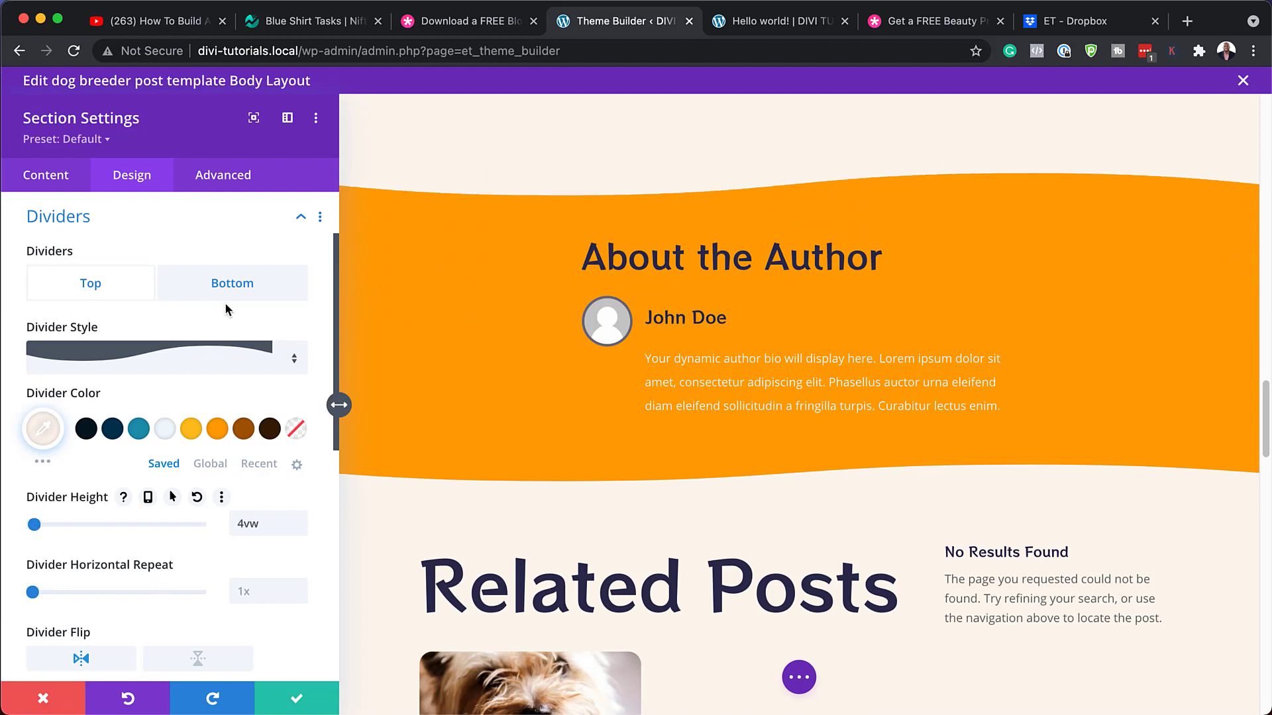
click(235, 284)
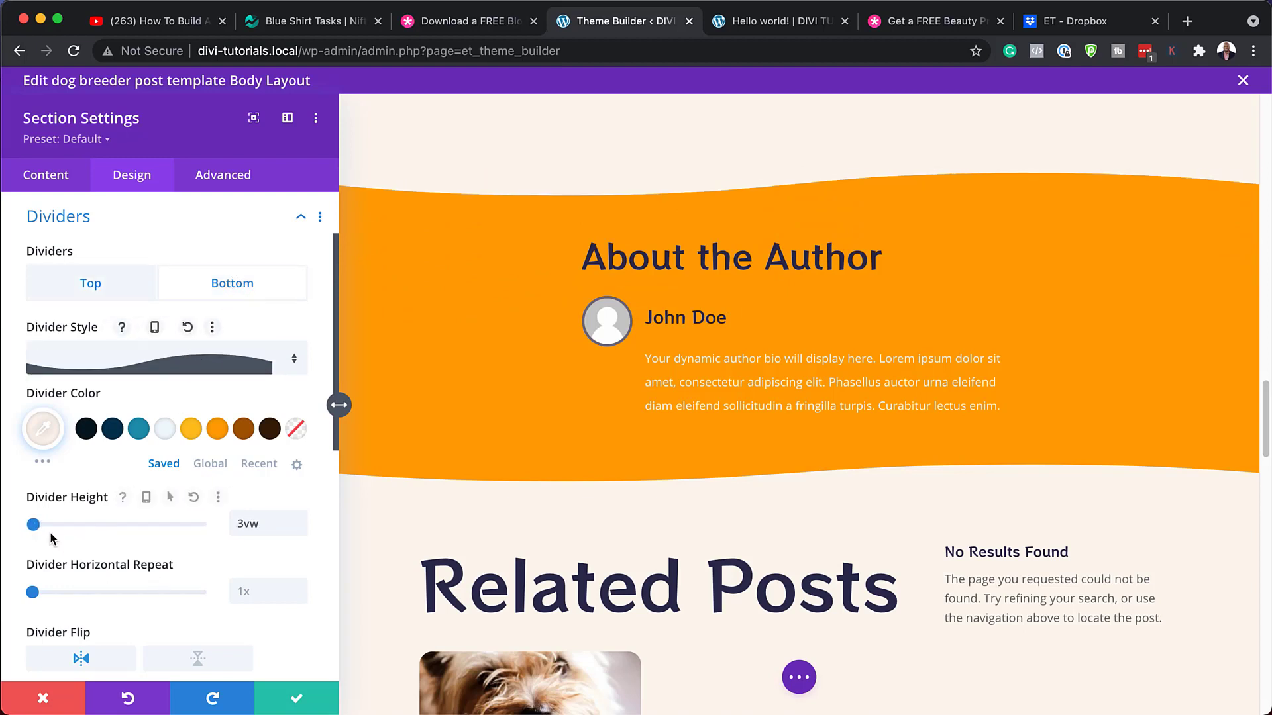
drag(33, 525, 34, 527)
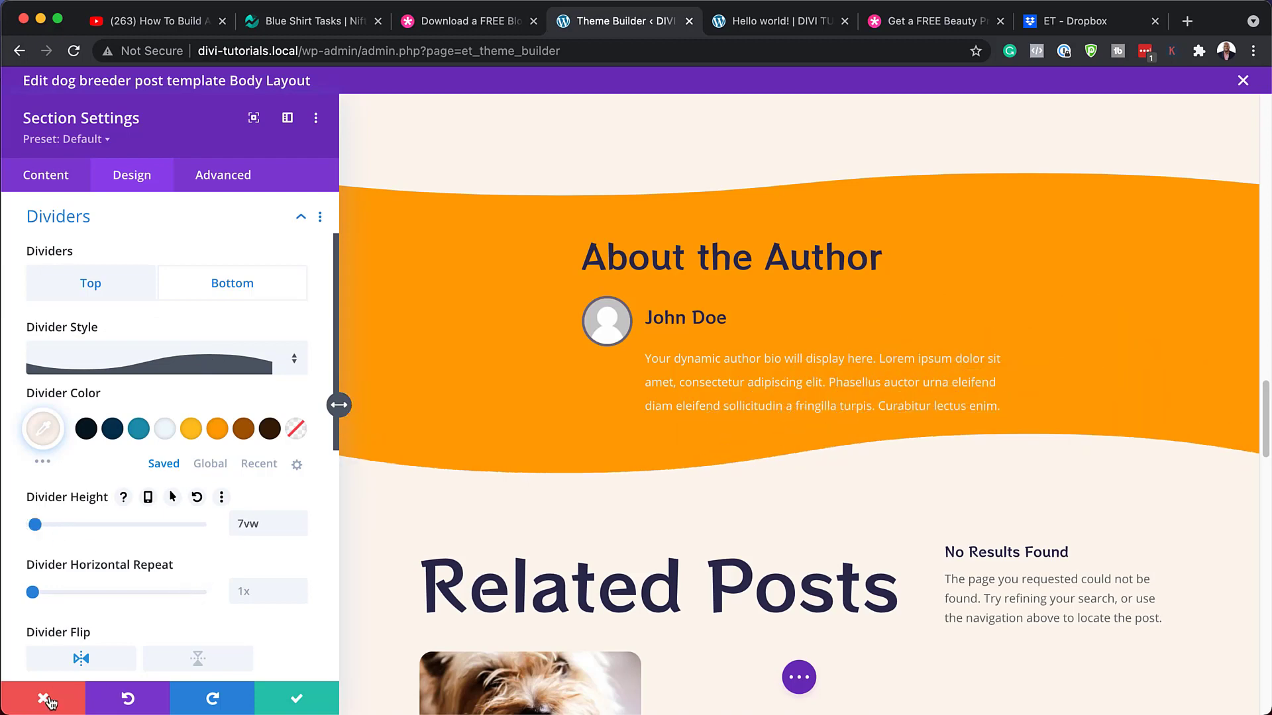
click(44, 699)
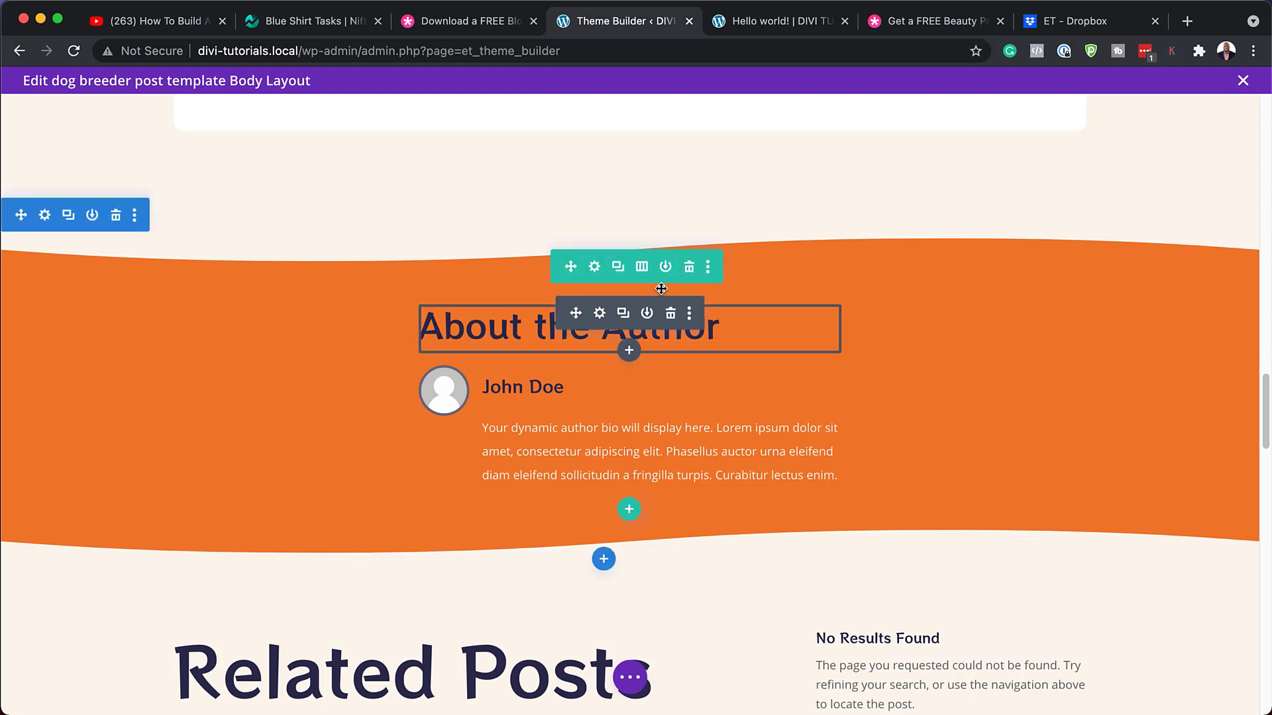
Make the About the Author Heading 2 text color white and save the Text module.
click(600, 315)
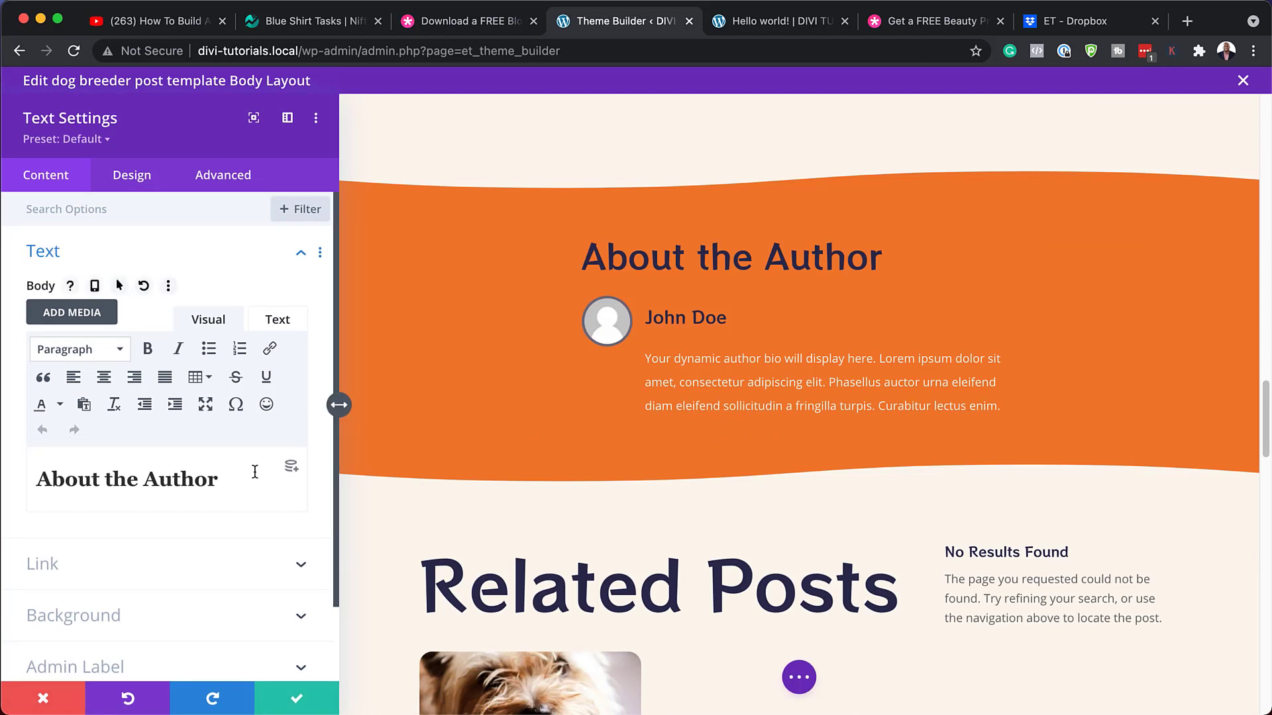
click(149, 478)
click(142, 181)
click(87, 306)
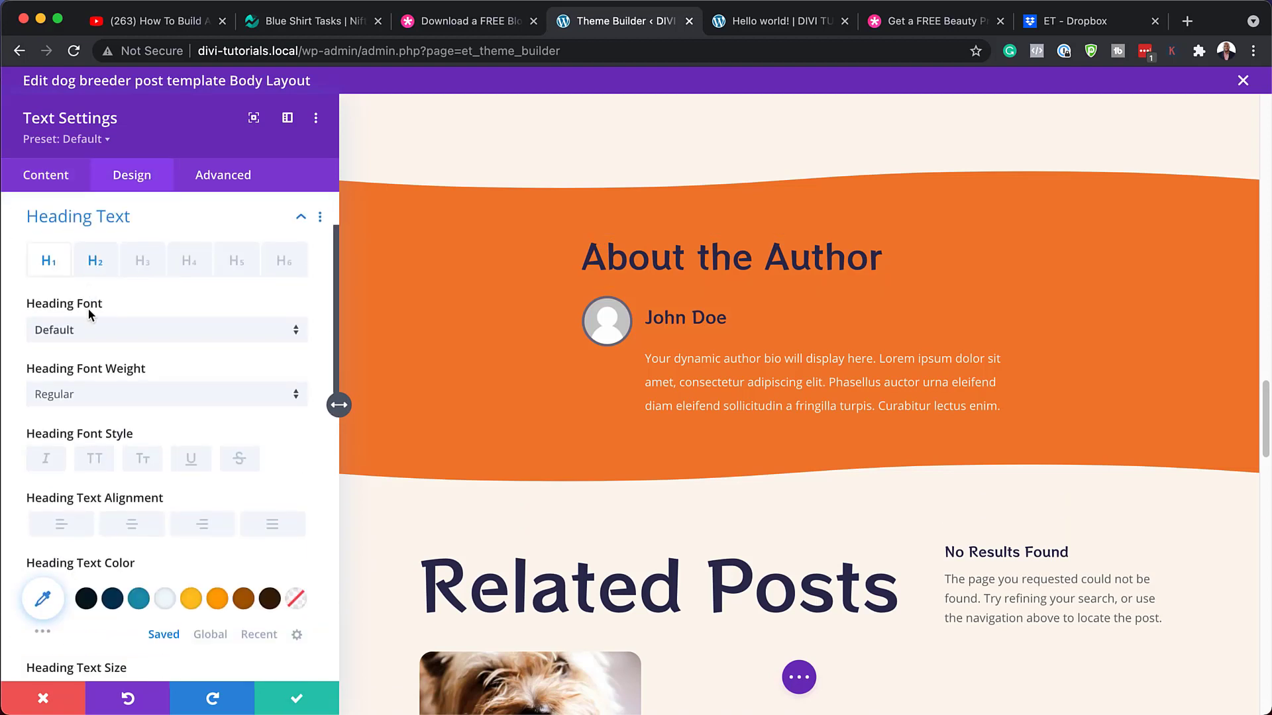
click(100, 265)
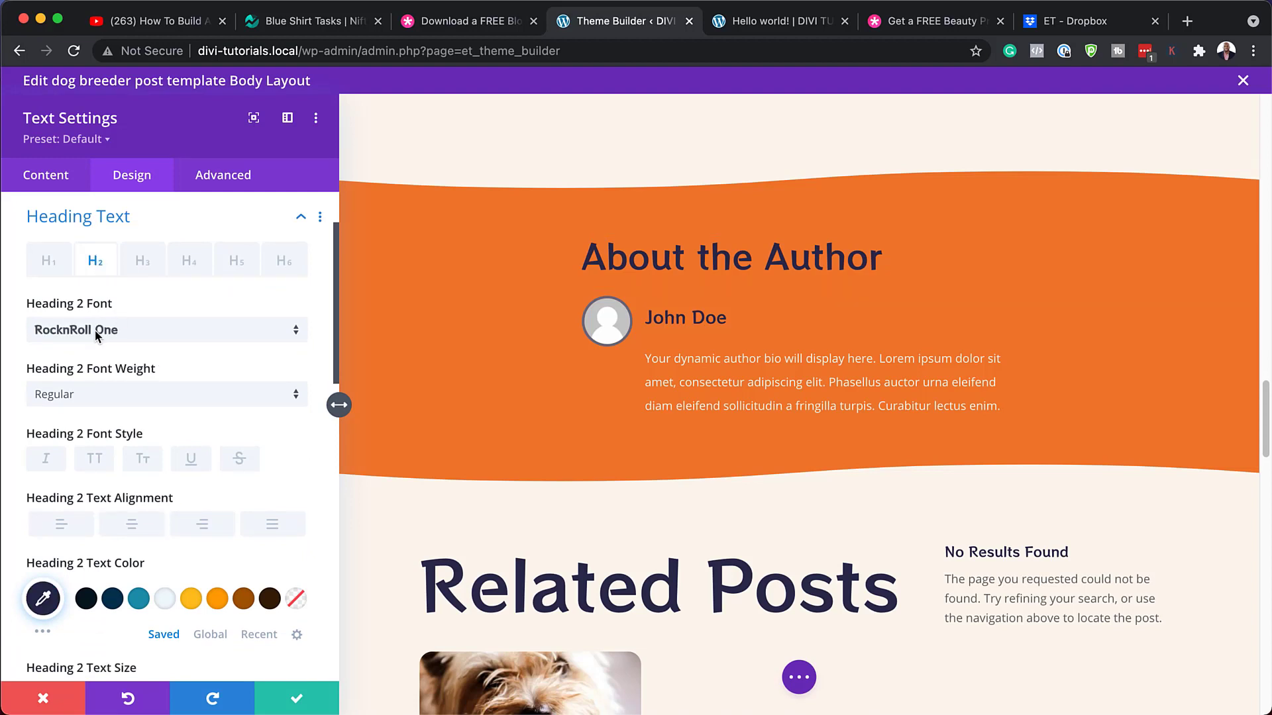
click(165, 602)
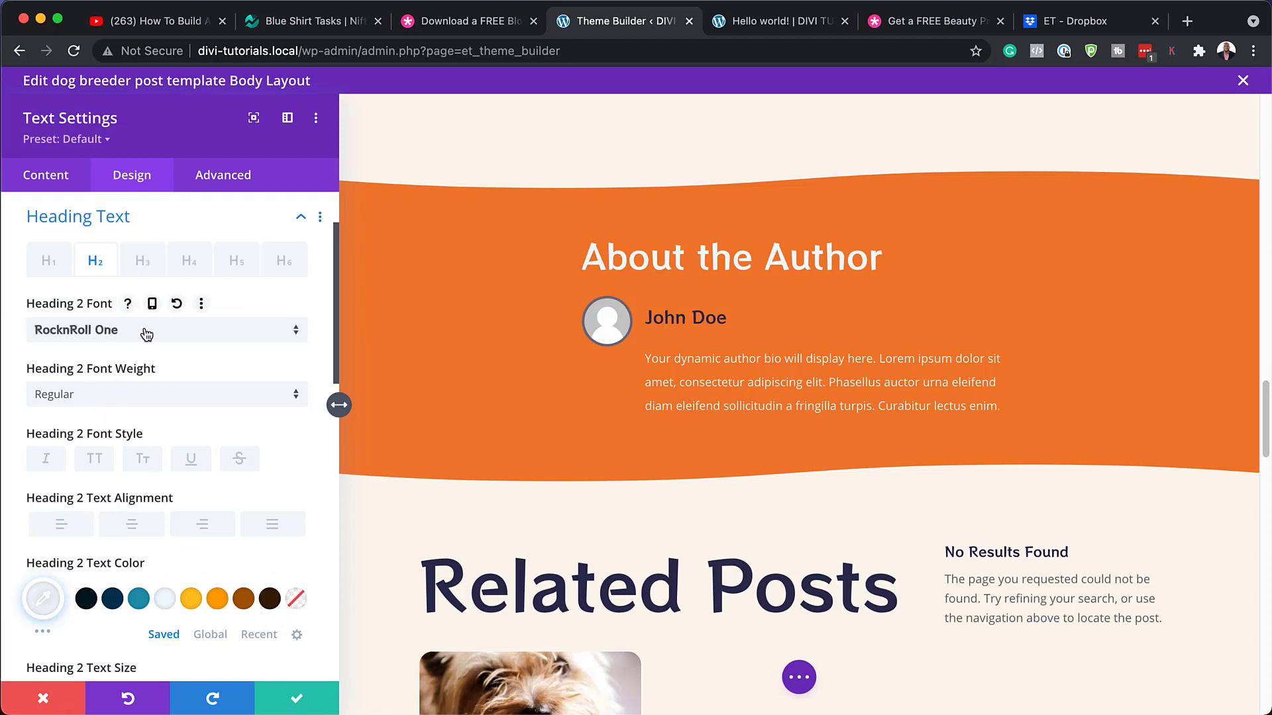
click(298, 701)
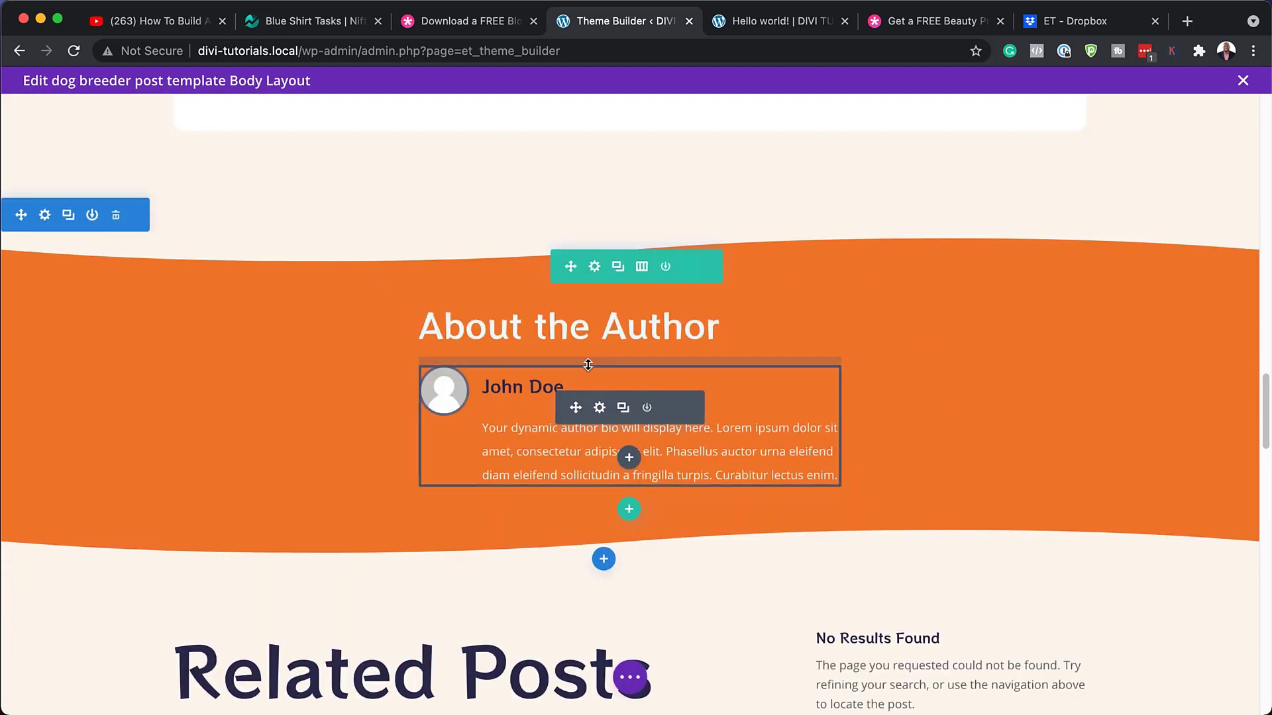
click(600, 408)
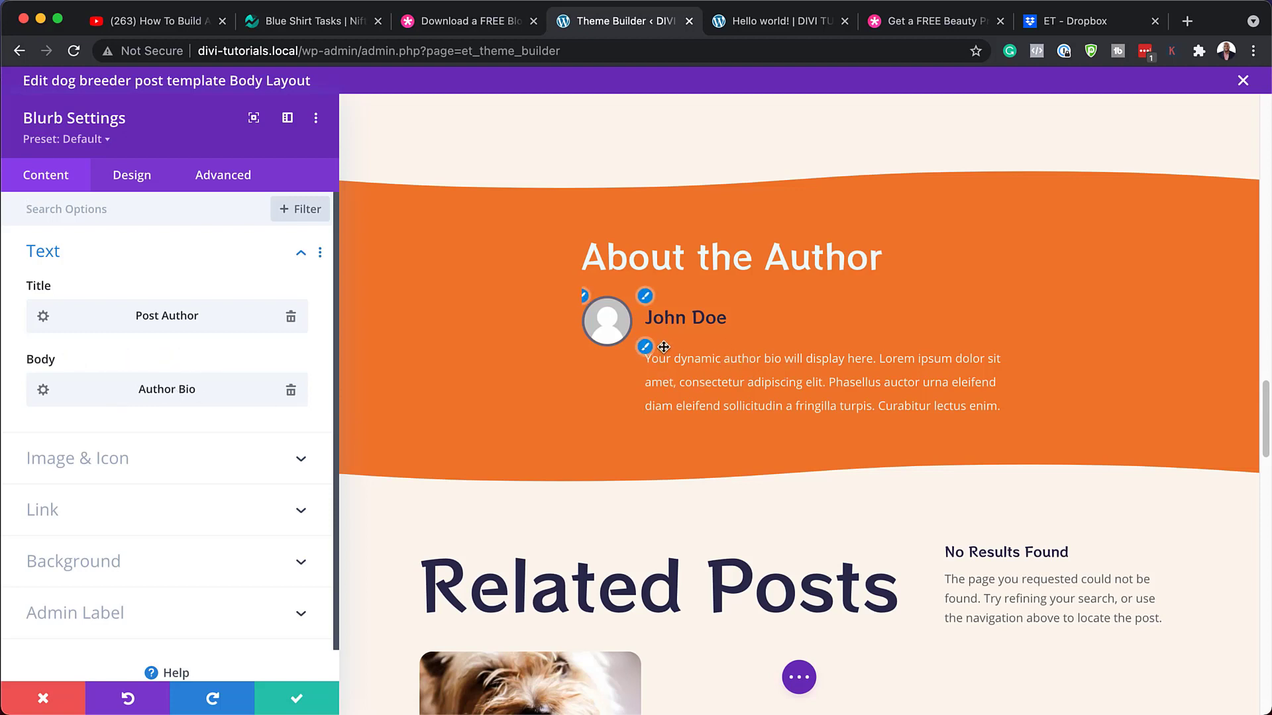
click(294, 705)
scroll(614, 422, down, 5)
scroll(615, 422, down, 1)
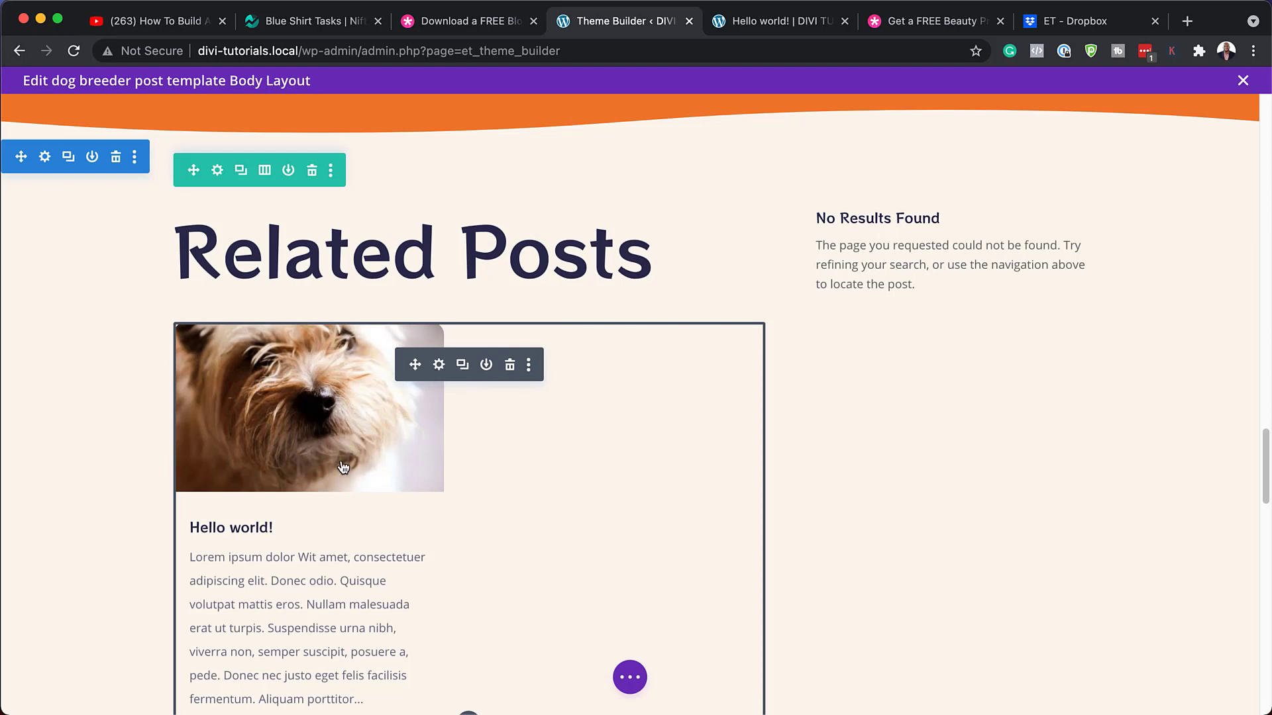
drag(359, 387, 560, 477)
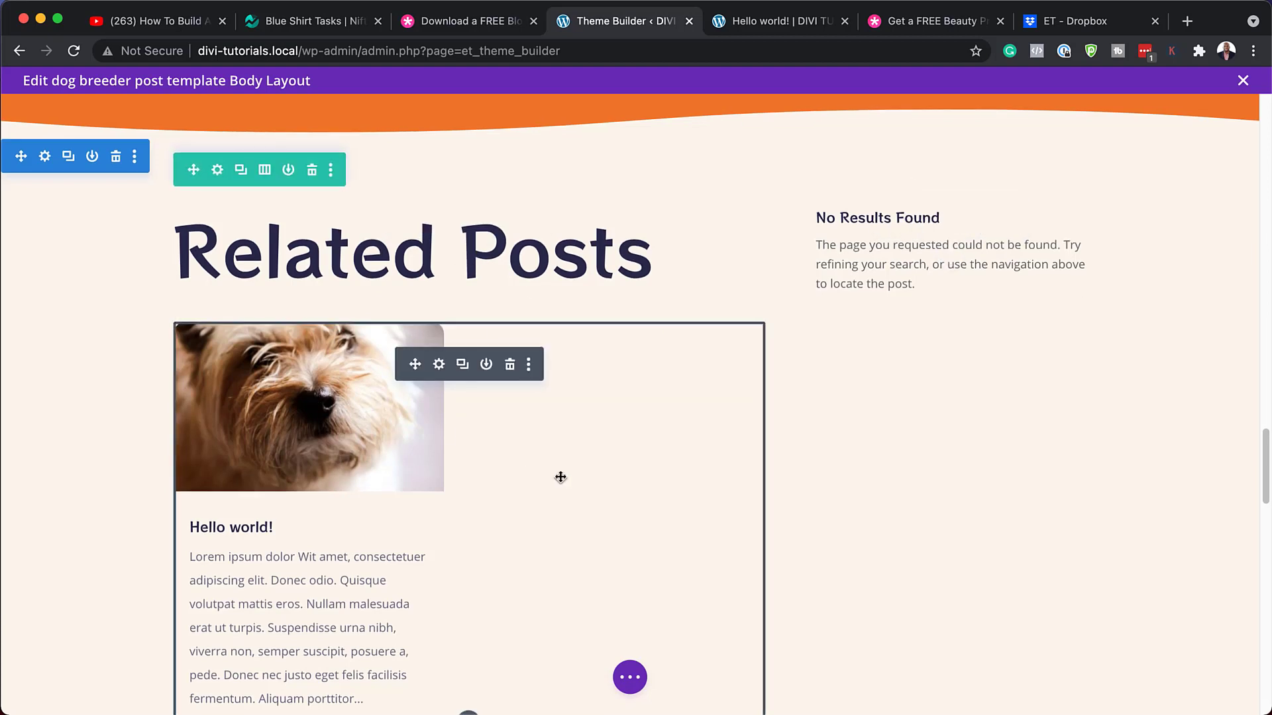
scroll(560, 477, down, 5)
scroll(561, 477, down, 5)
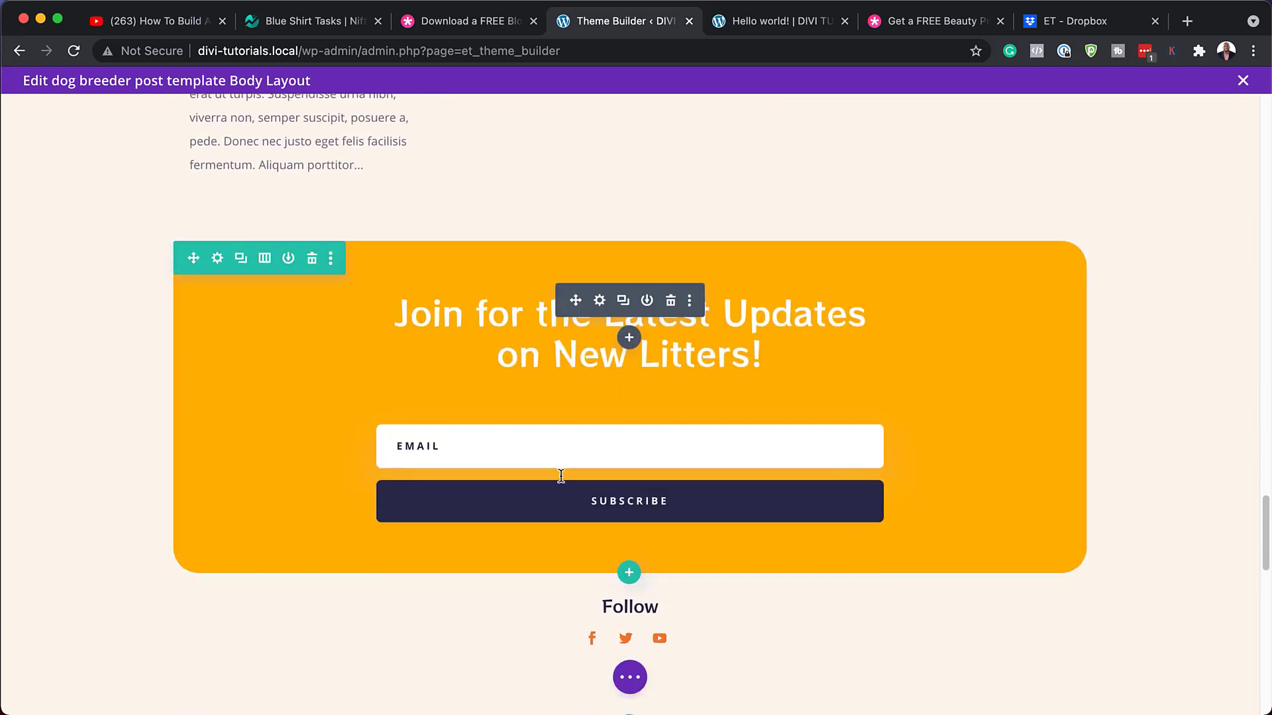
scroll(427, 398, down, 1)
scroll(422, 458, down, 2)
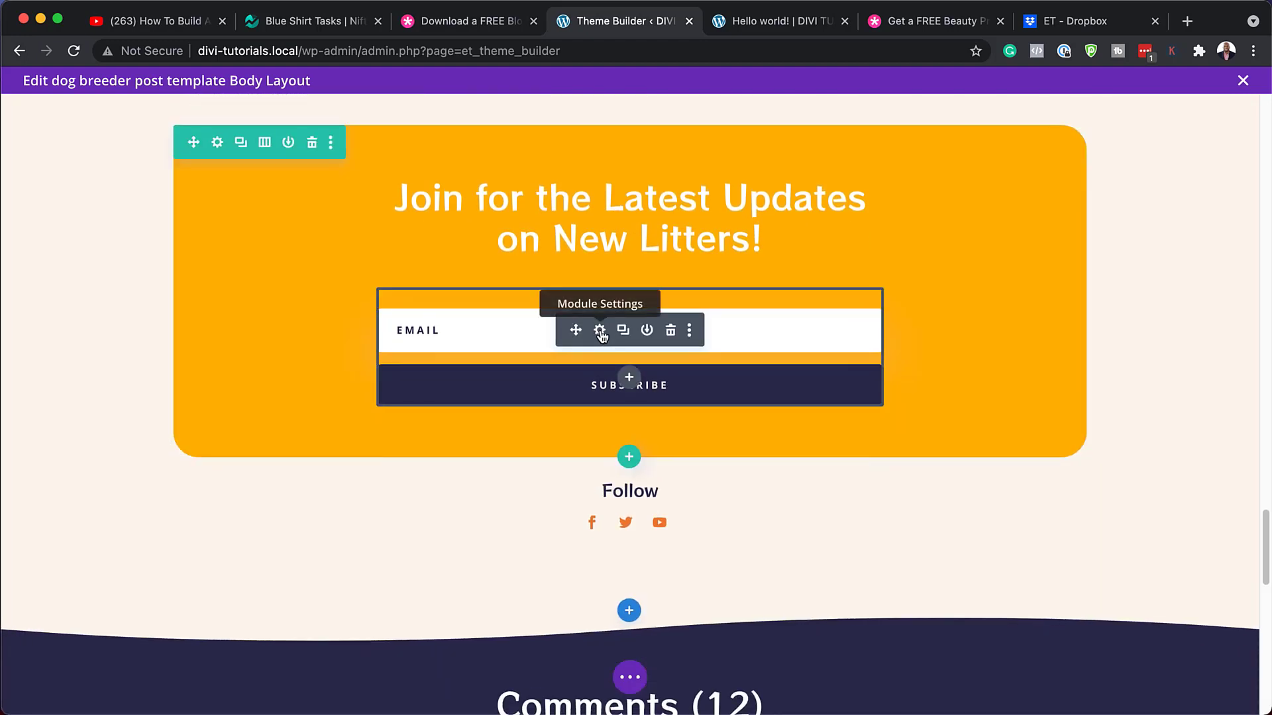
Open the signup form's Email Optin settings and keep MailChimp as the email service provider.
click(600, 330)
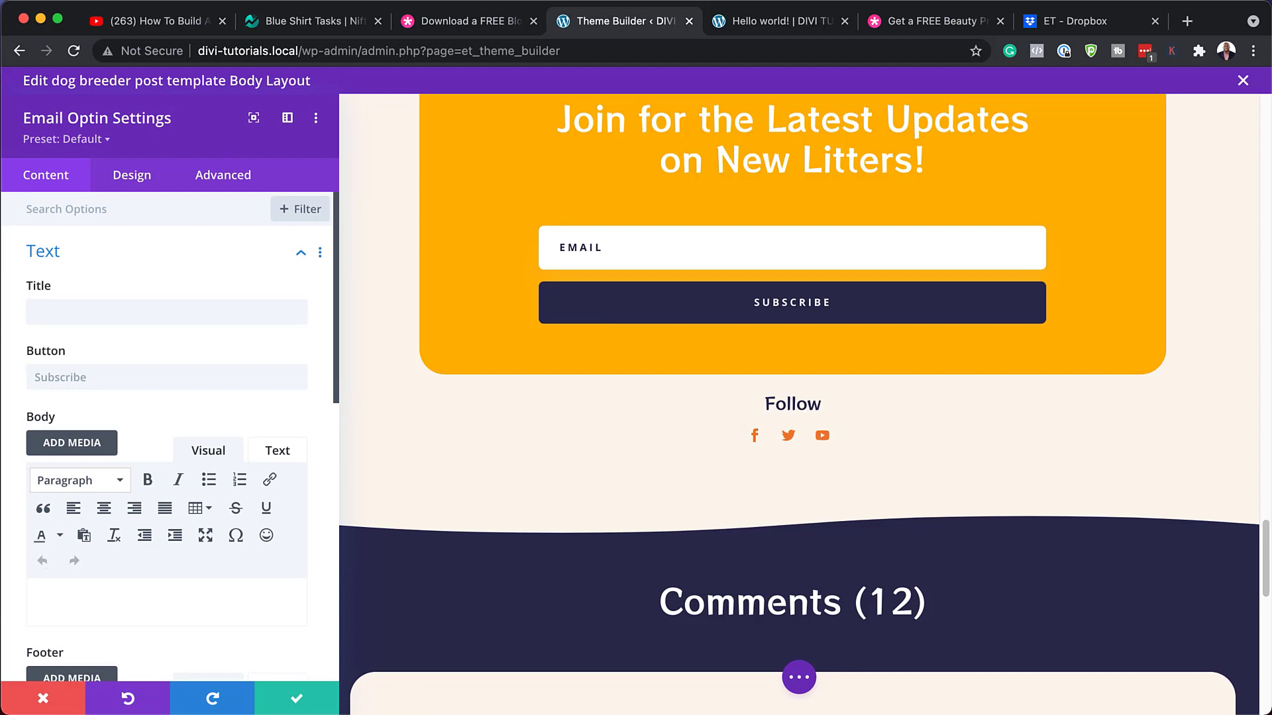
scroll(221, 428, down, 5)
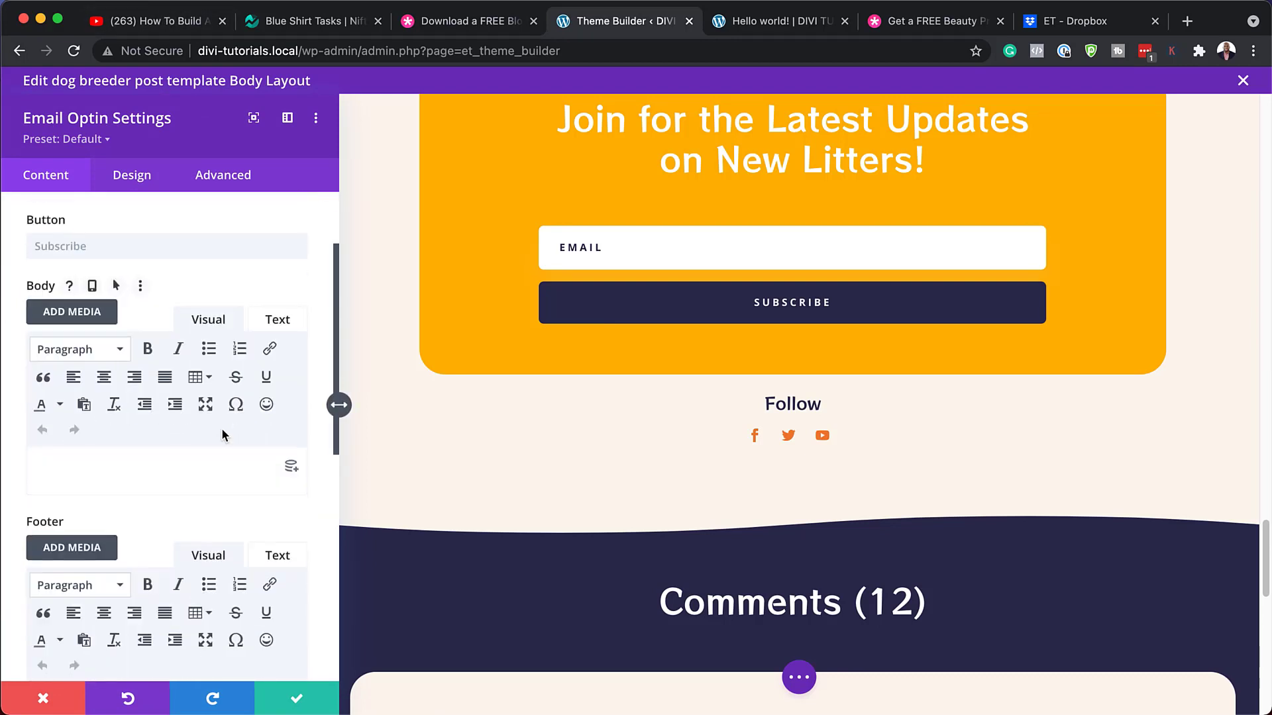
scroll(223, 435, down, 4)
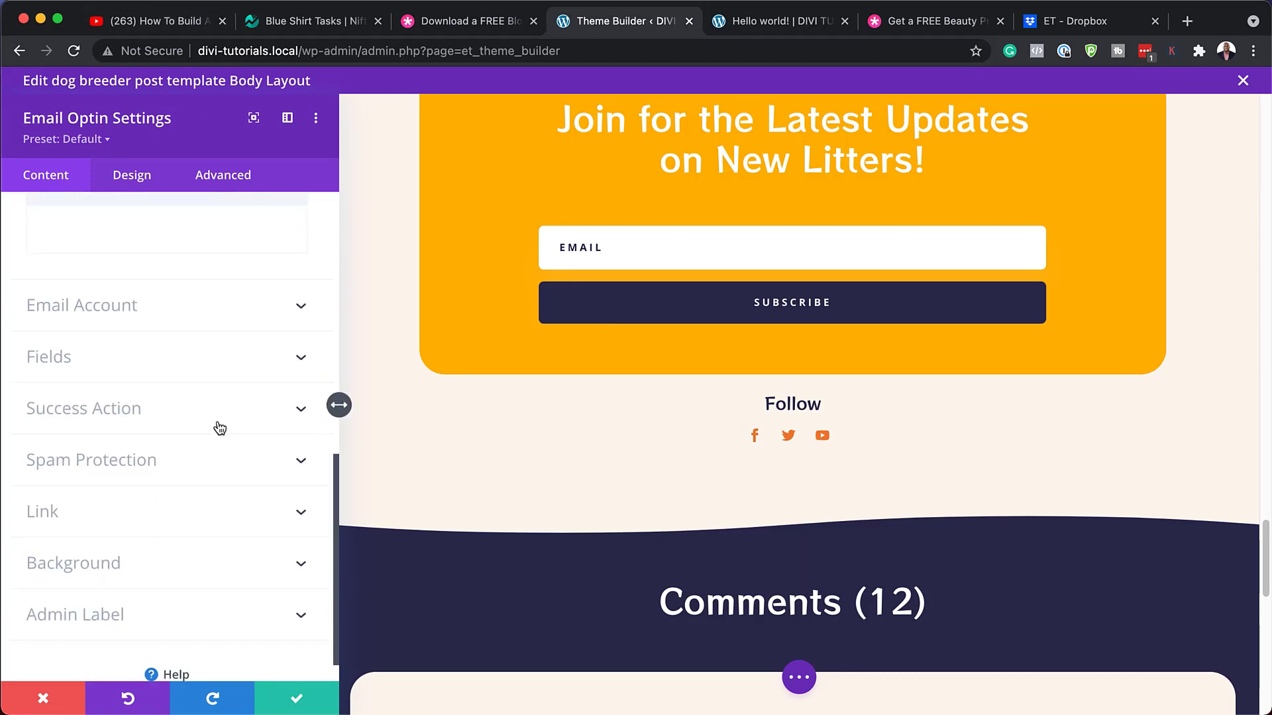
click(165, 313)
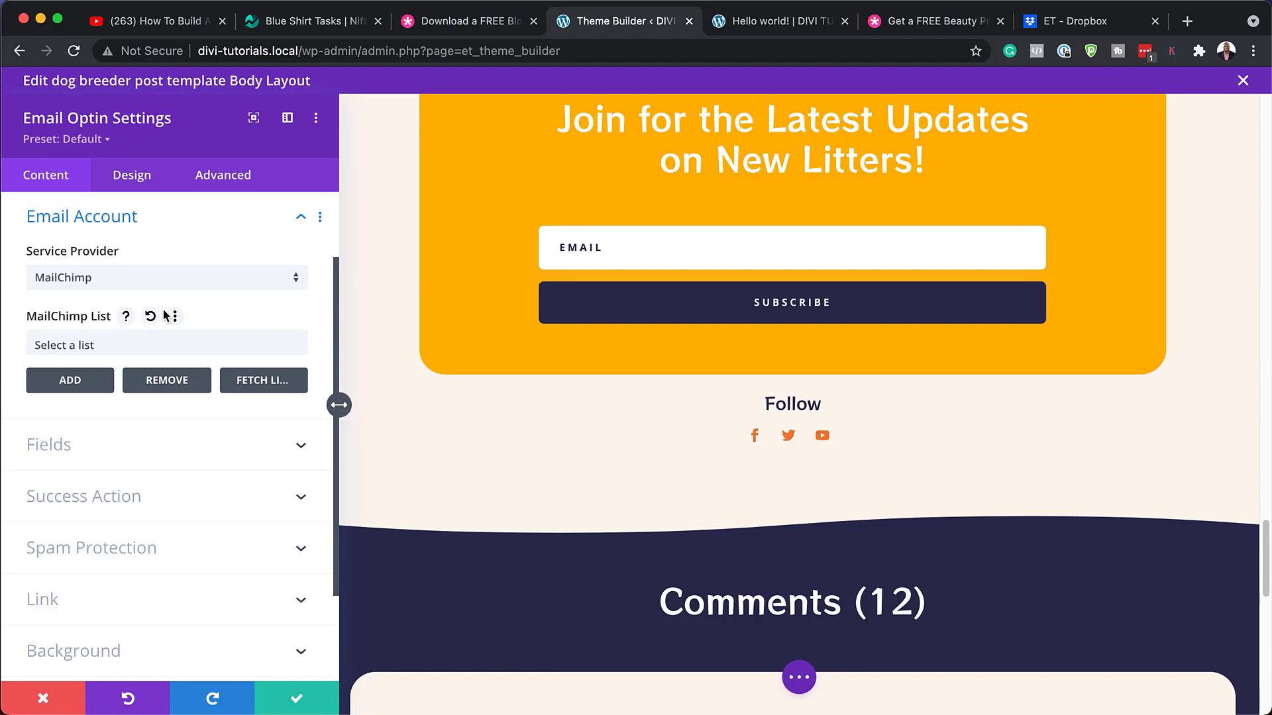
click(212, 278)
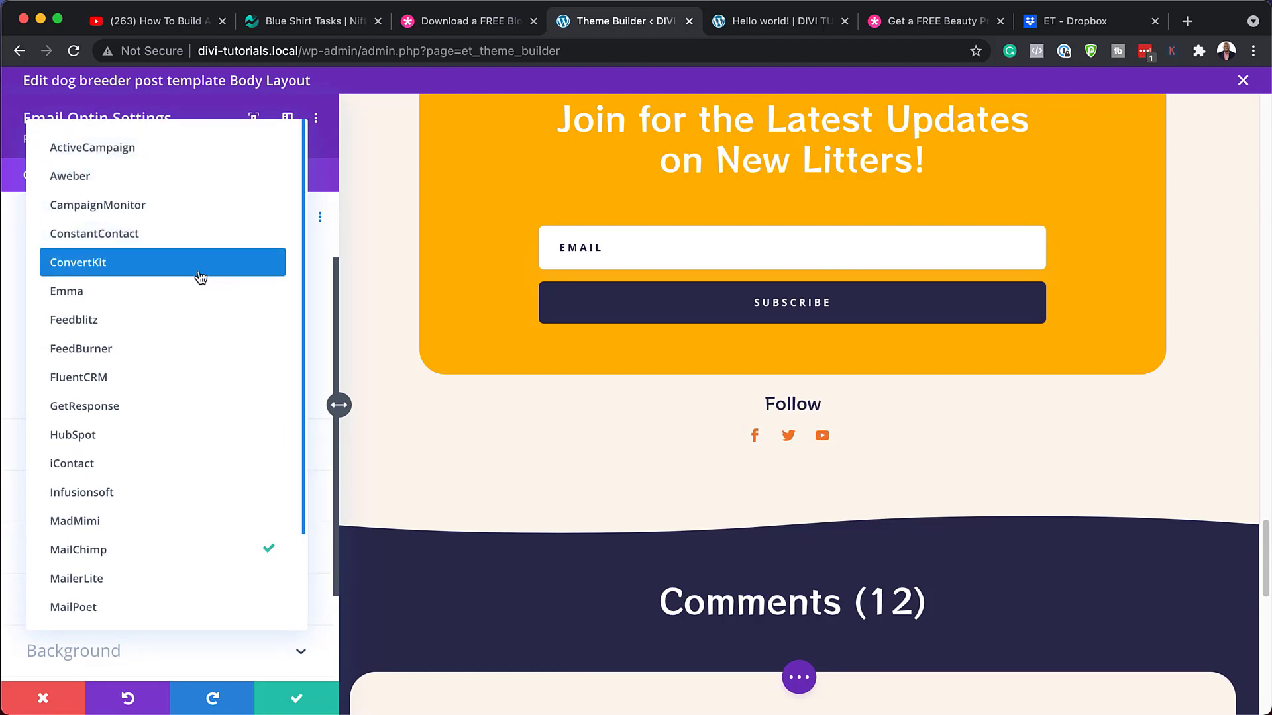
click(333, 192)
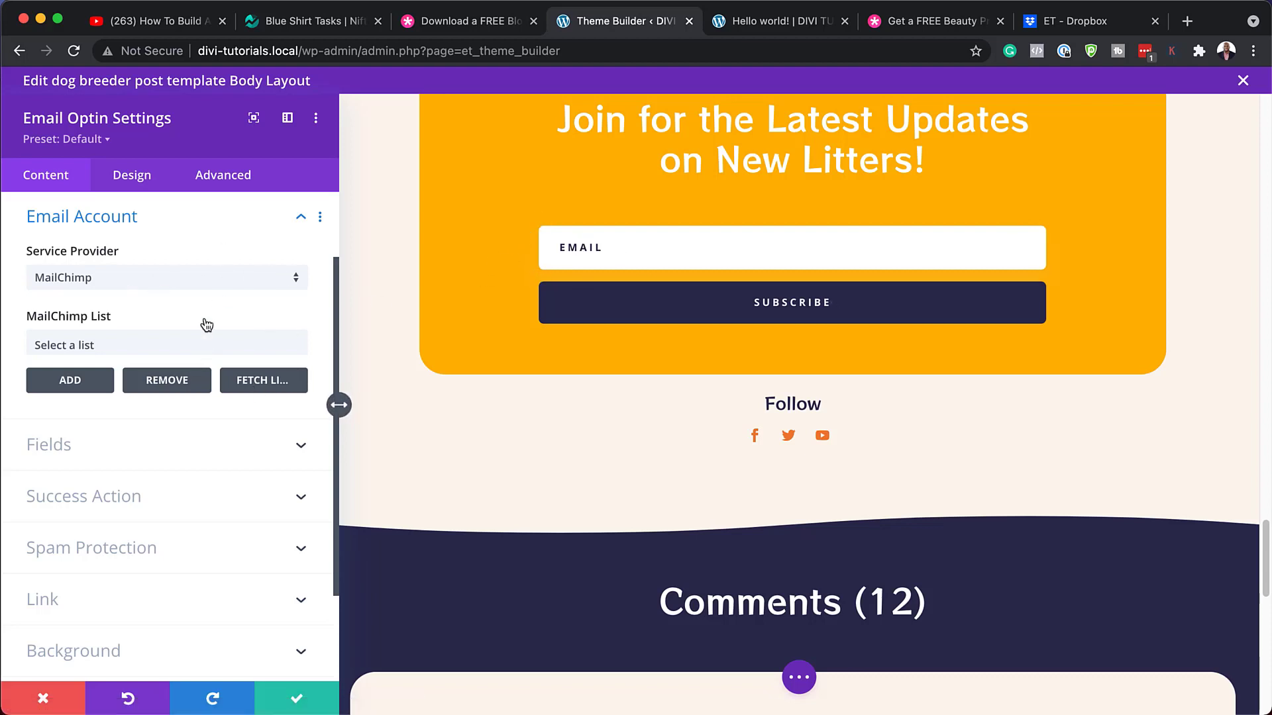
Keep the Success Action set to Display a message, showing 'Success!'.
click(147, 503)
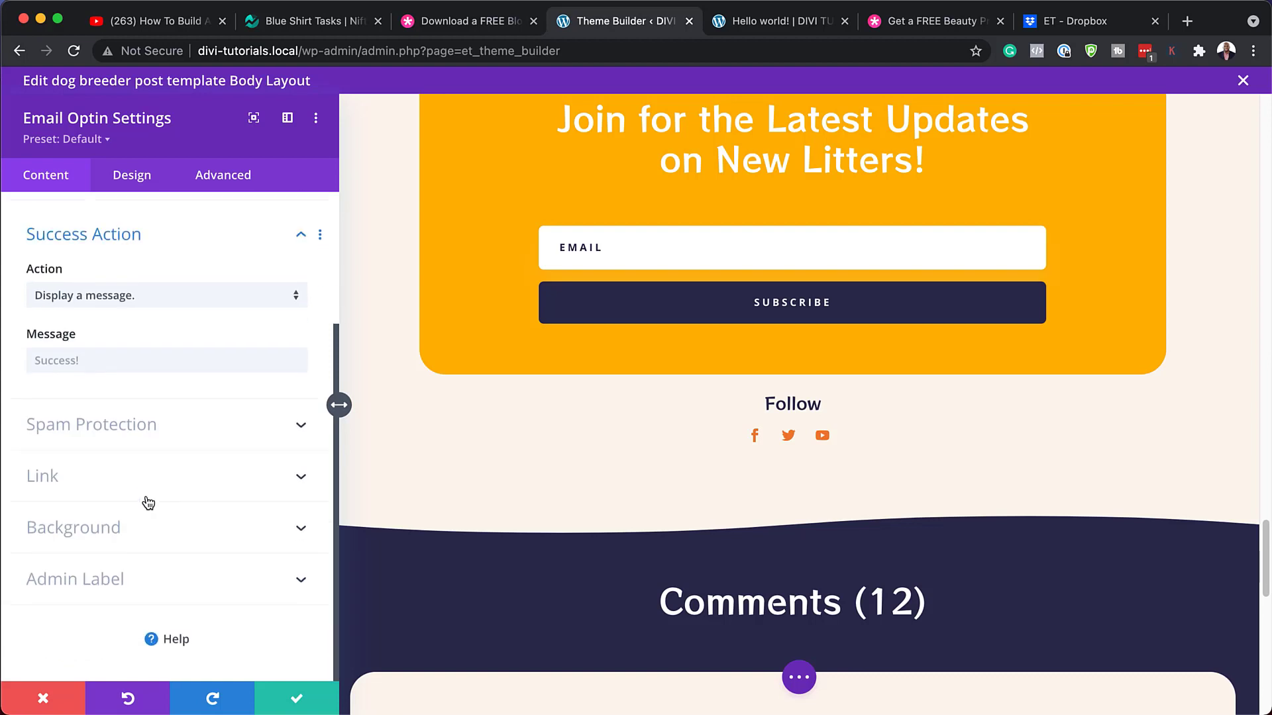
click(47, 361)
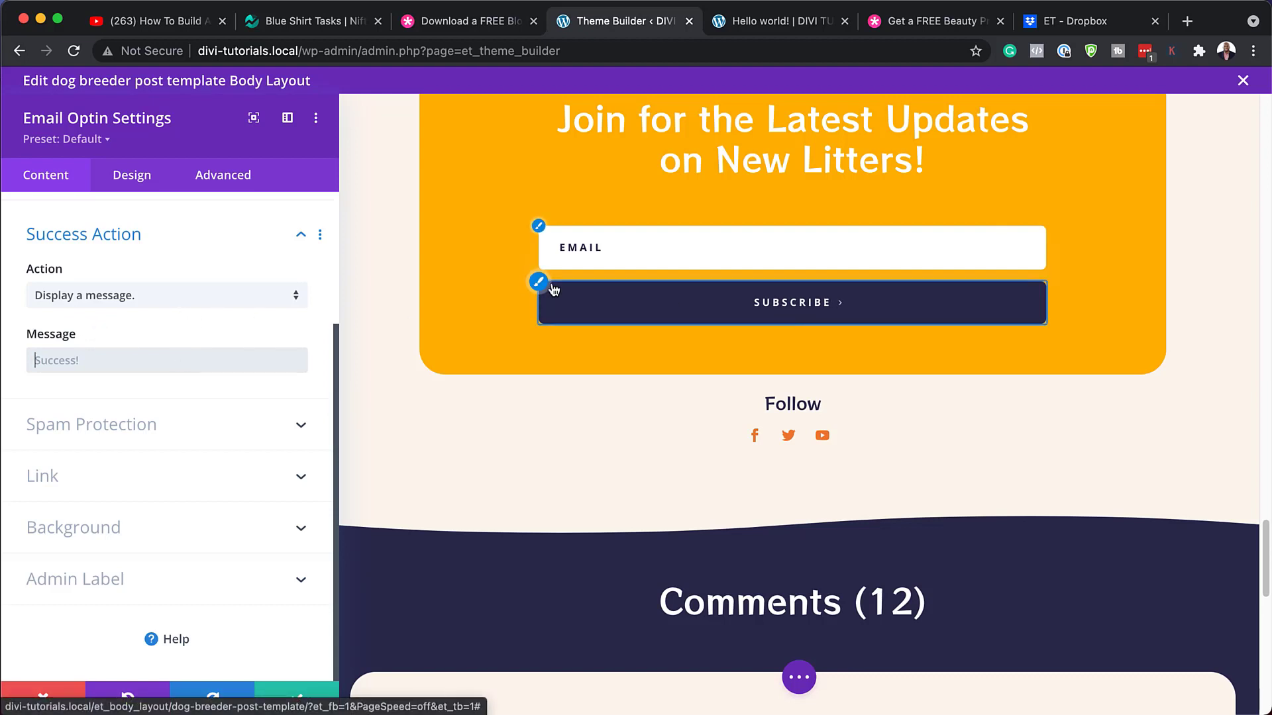
click(197, 301)
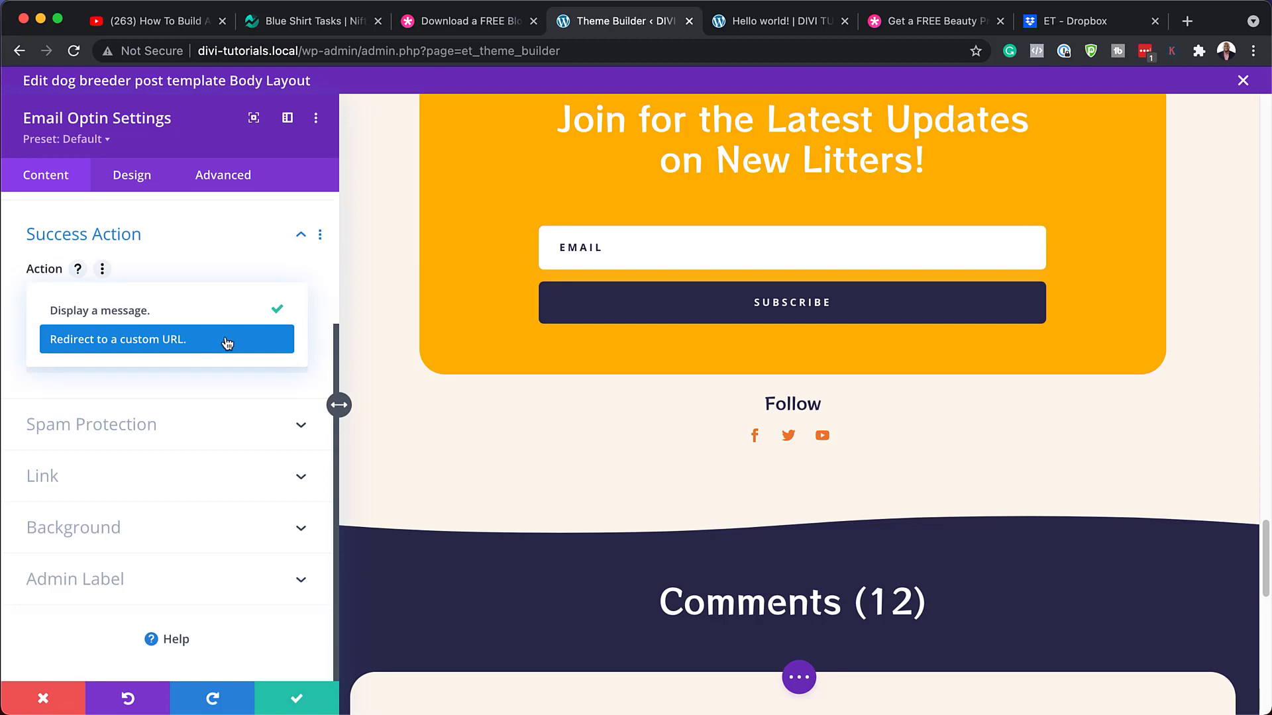
click(284, 264)
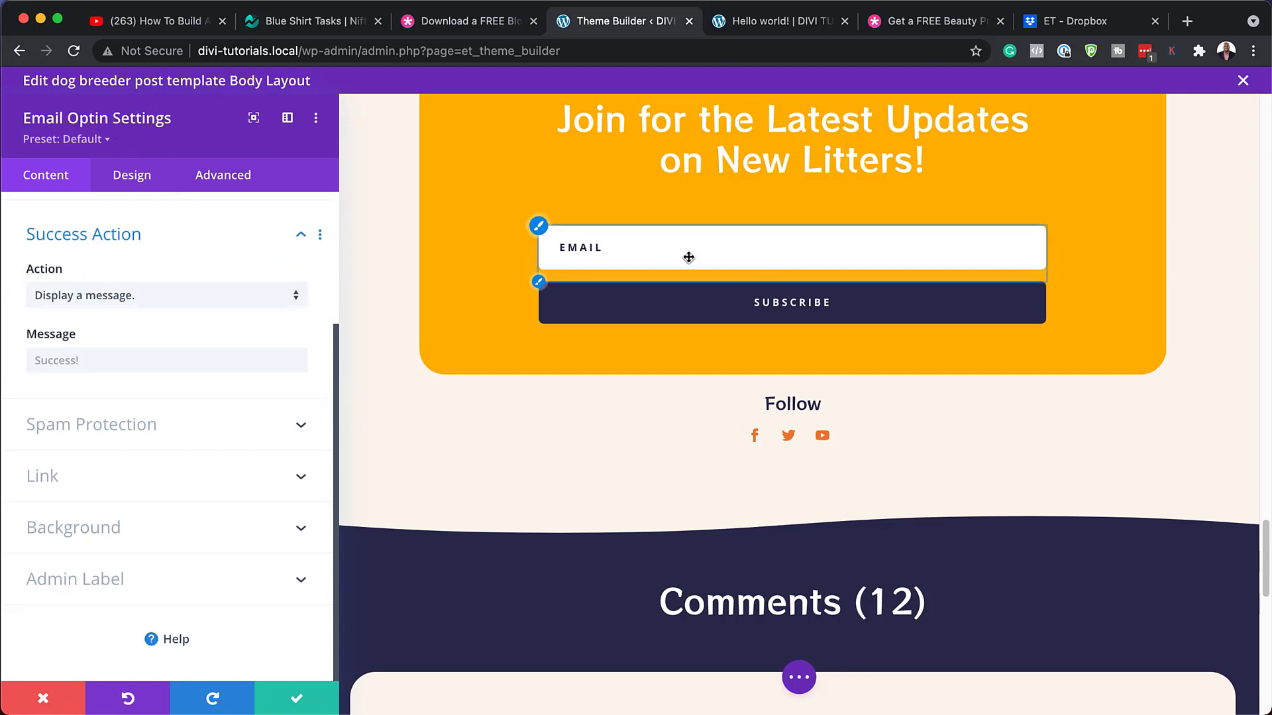
Try brown and dark brown Subscribe button backgrounds, then discard them to keep the navy button.
click(139, 176)
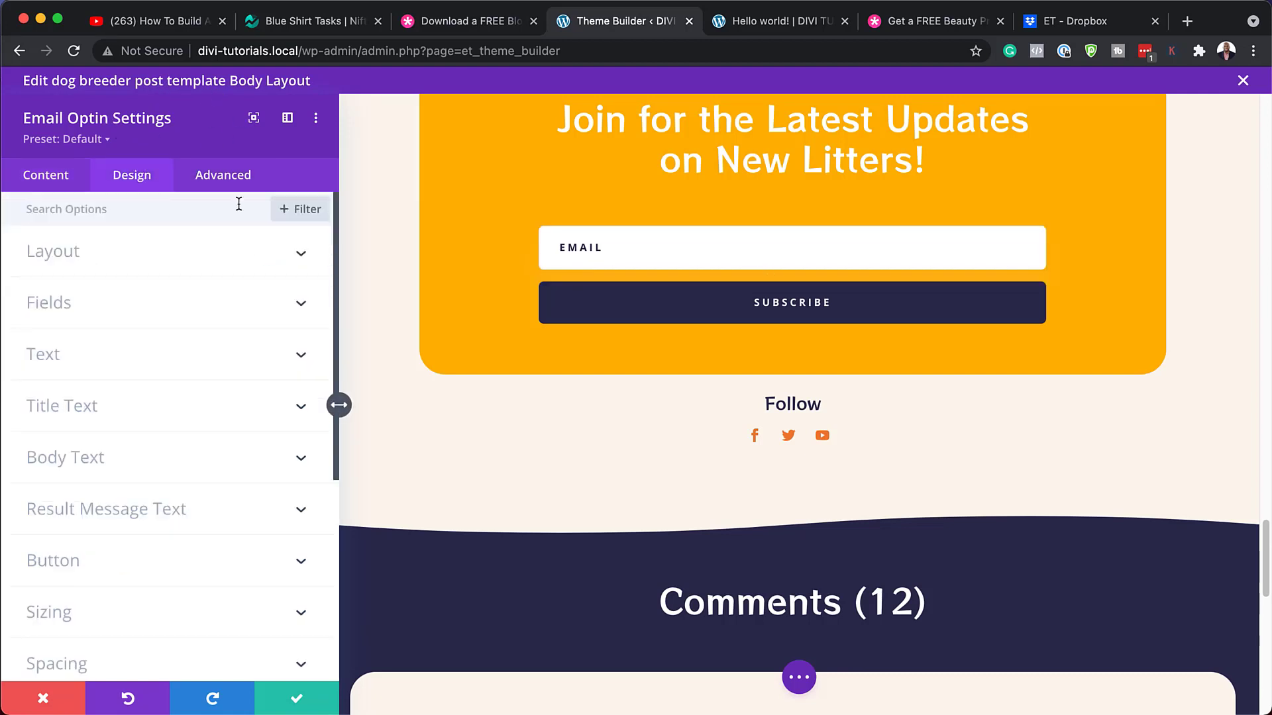
mouse_move(540, 225)
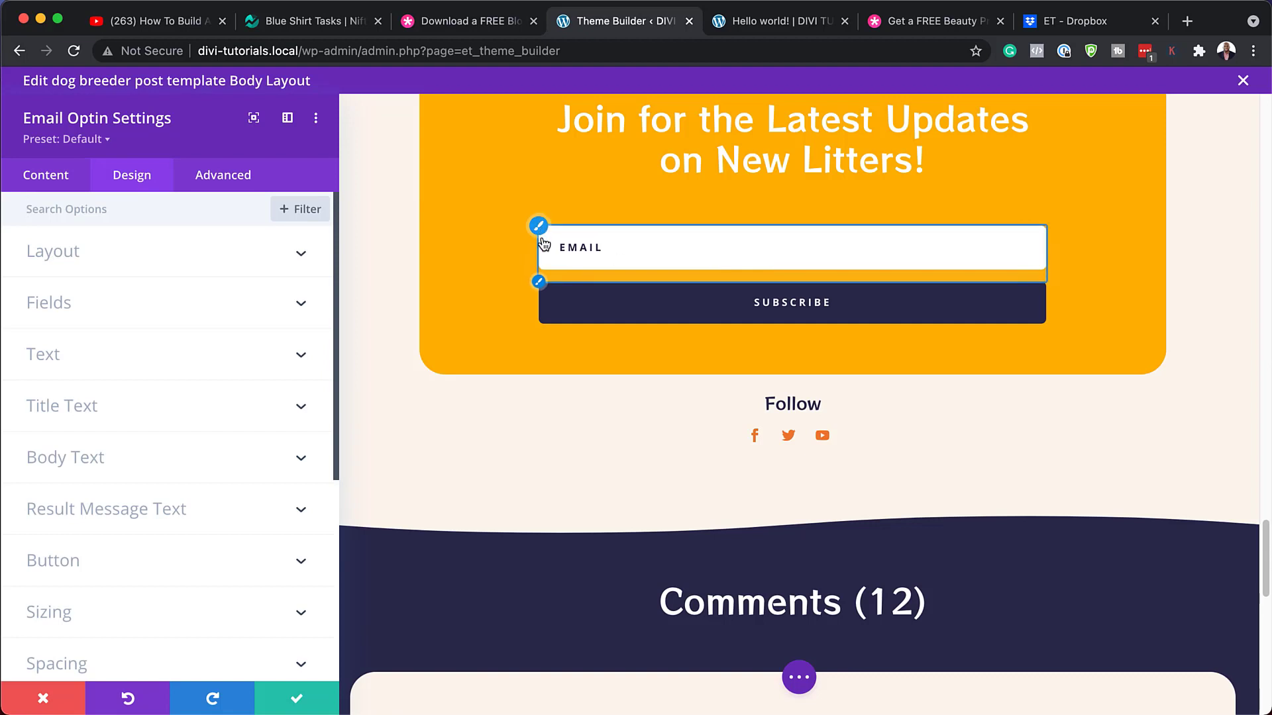
click(539, 283)
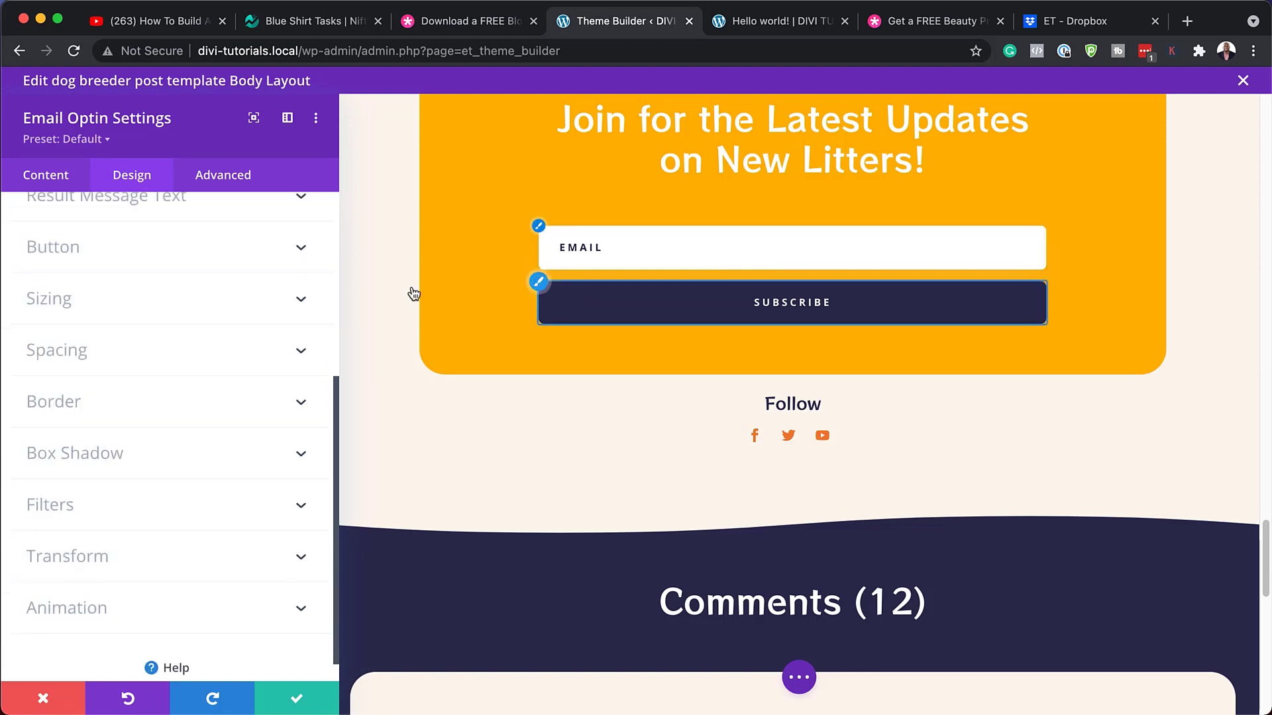
click(184, 577)
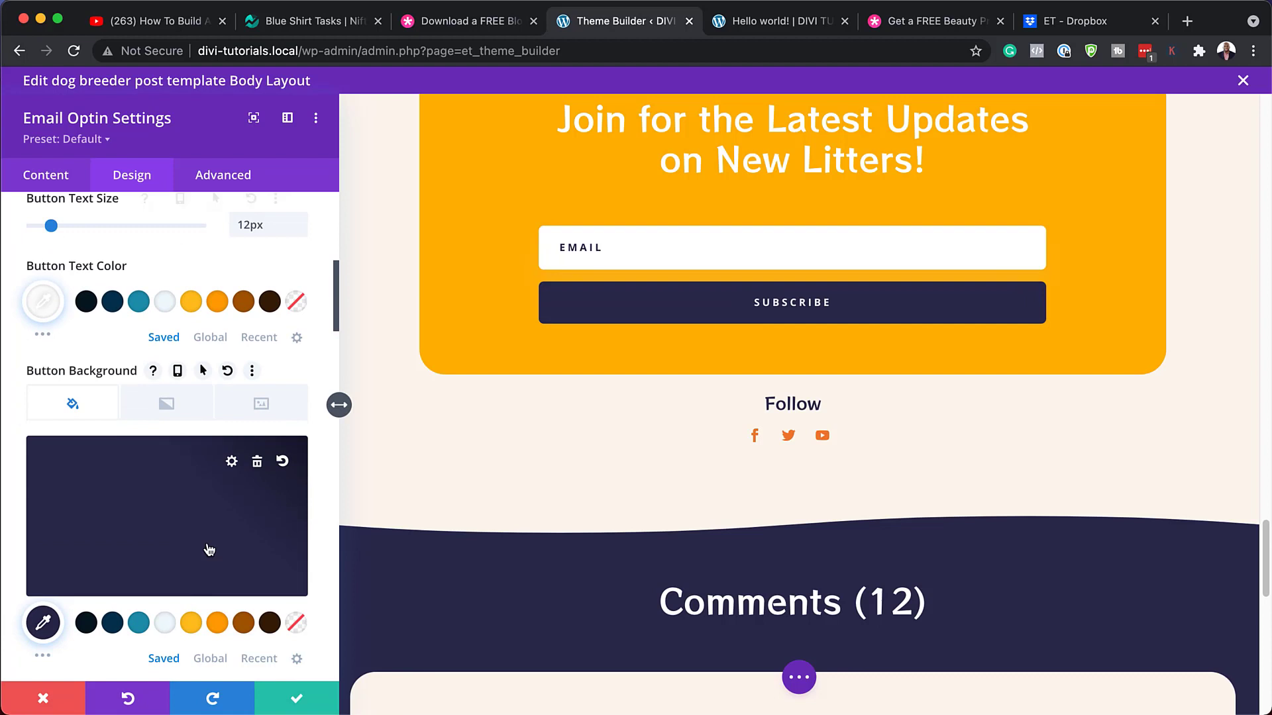
click(246, 623)
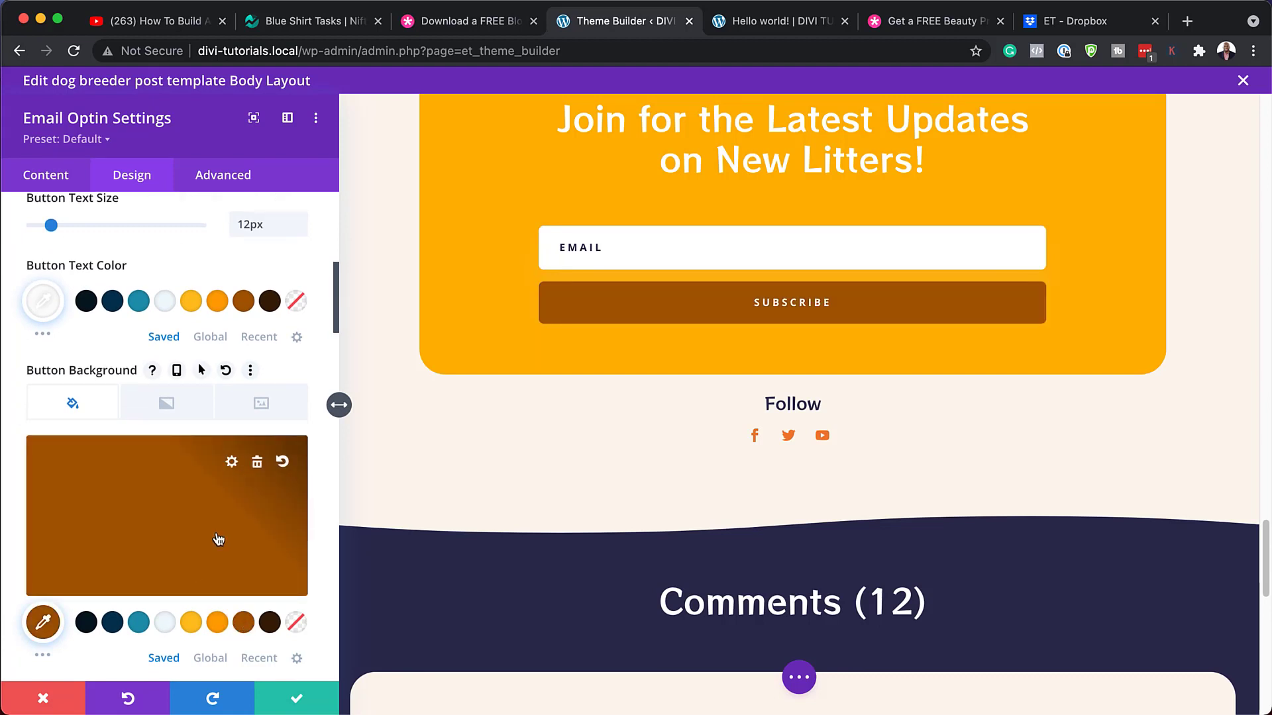
click(269, 624)
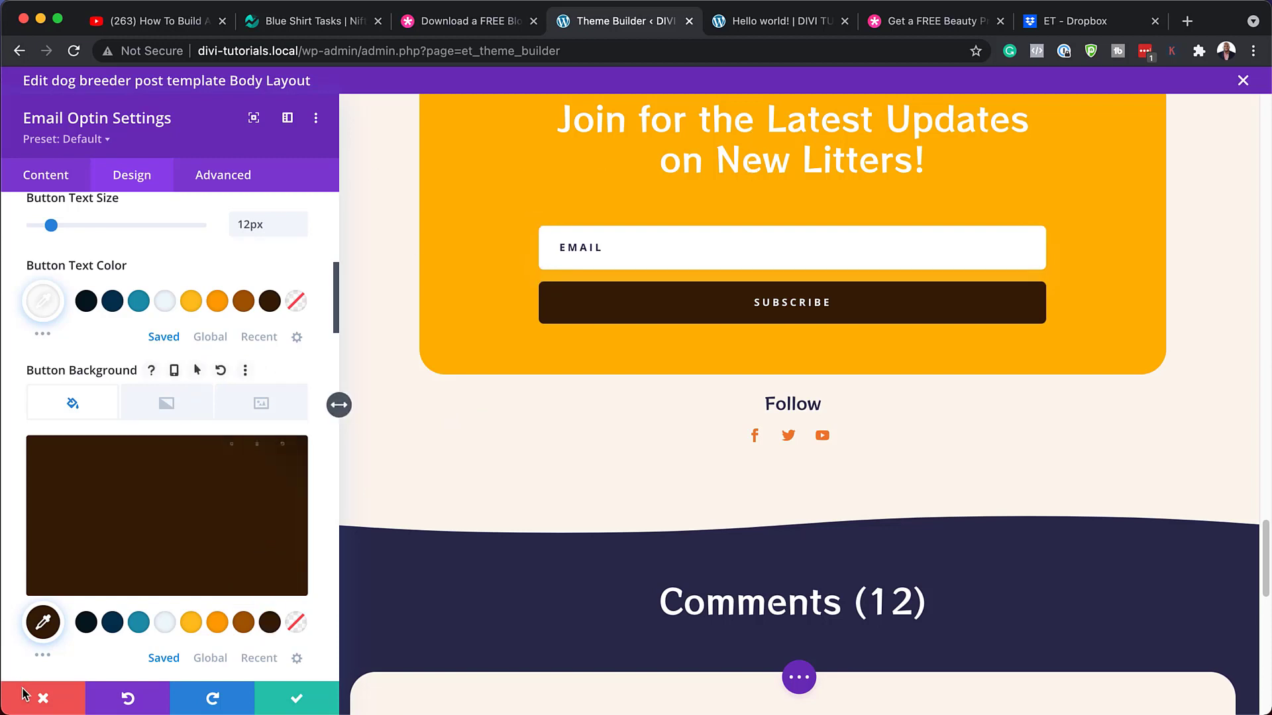
click(51, 697)
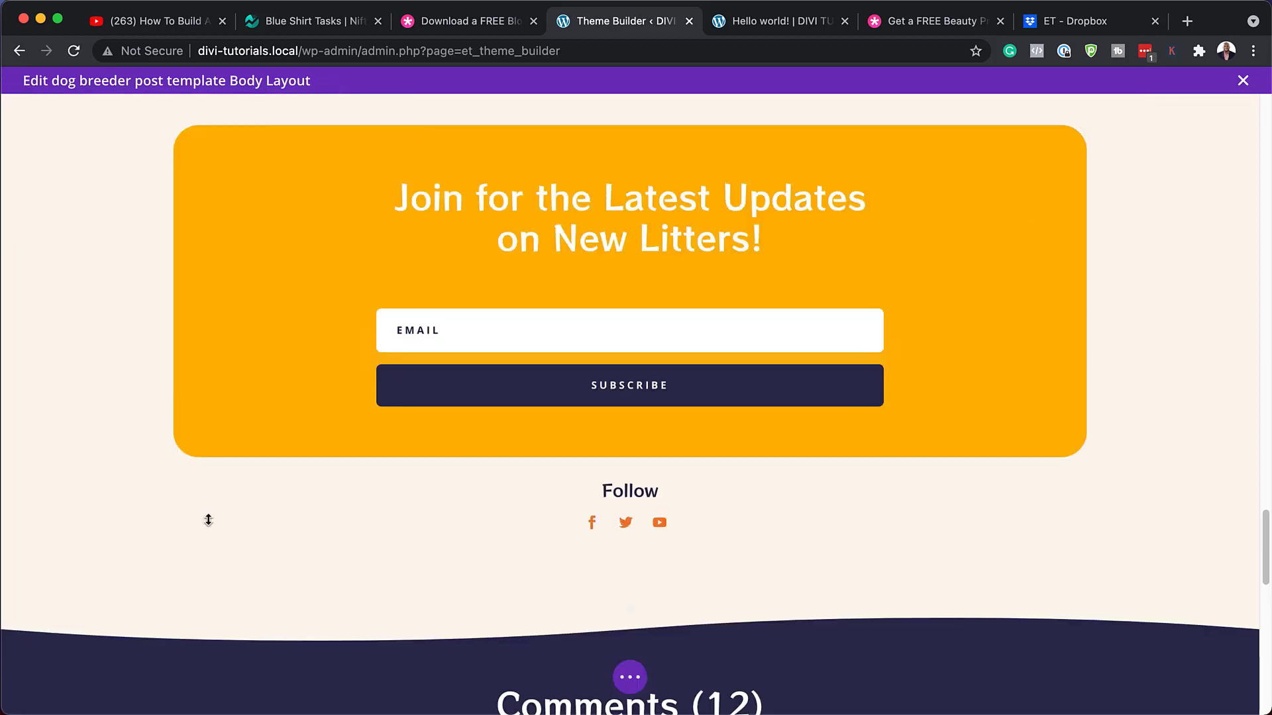
scroll(209, 520, down, 6)
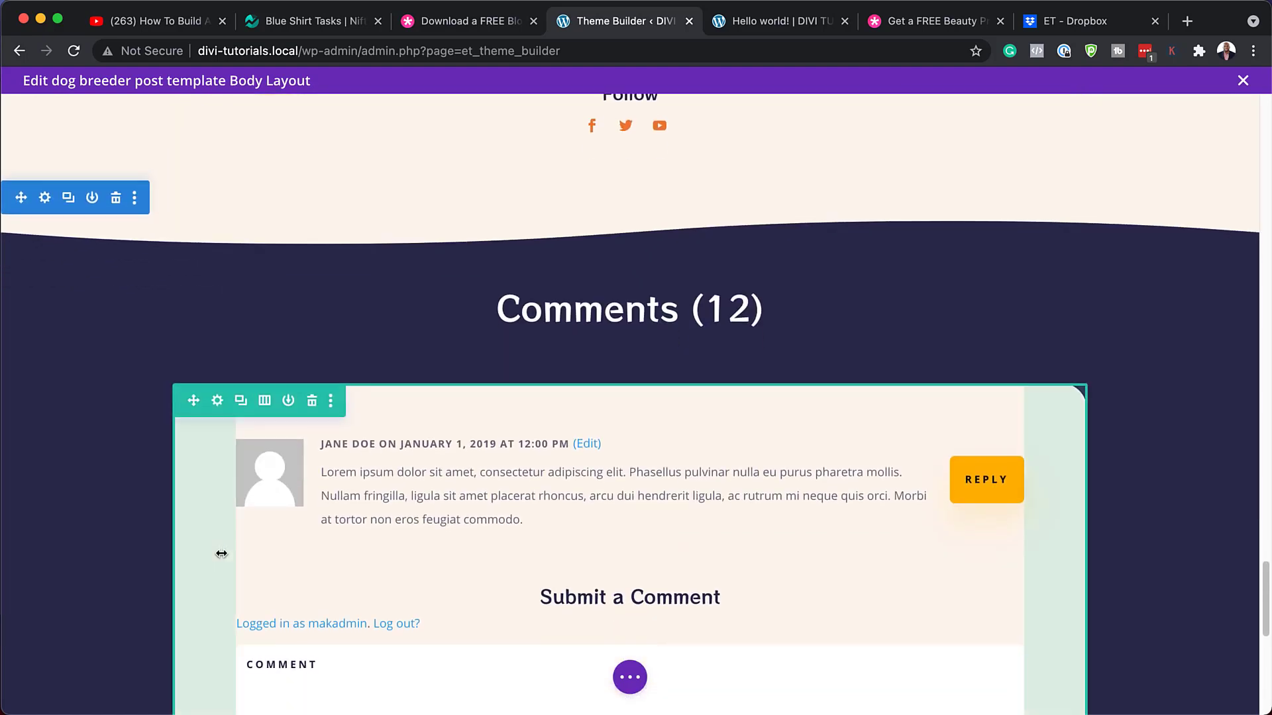
scroll(221, 553, down, 5)
scroll(222, 554, up, 5)
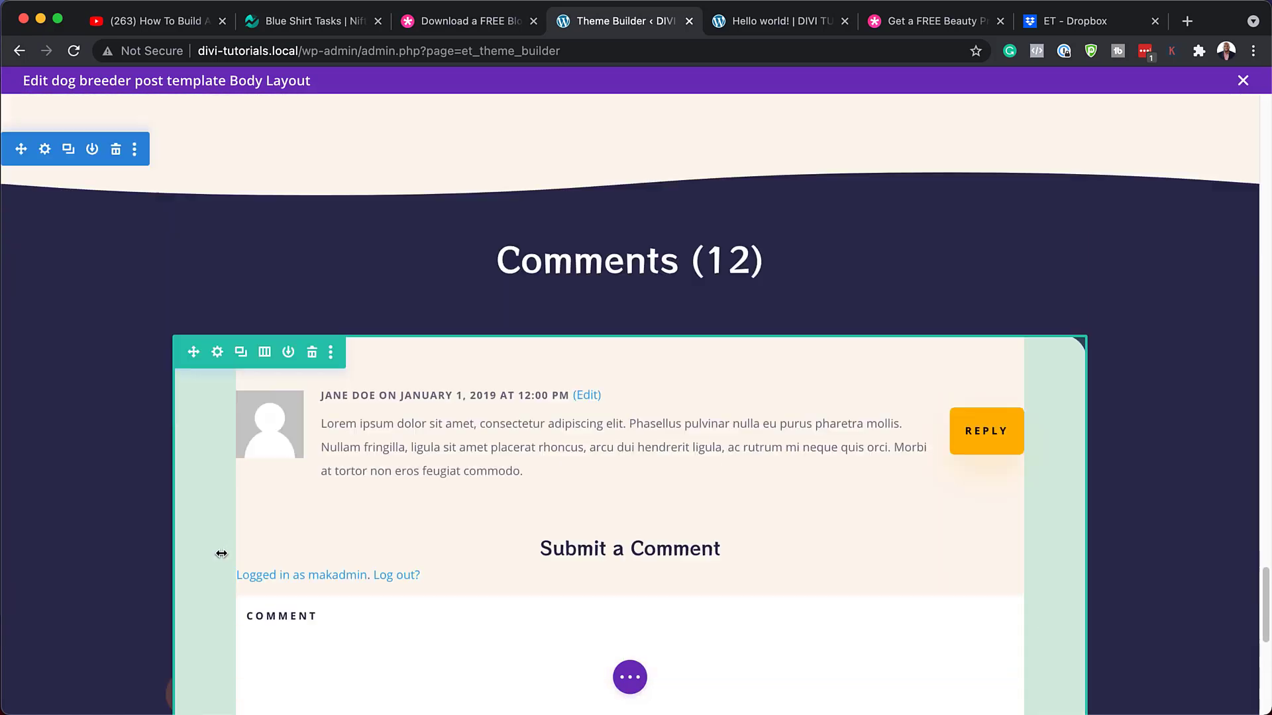
scroll(222, 554, up, 1)
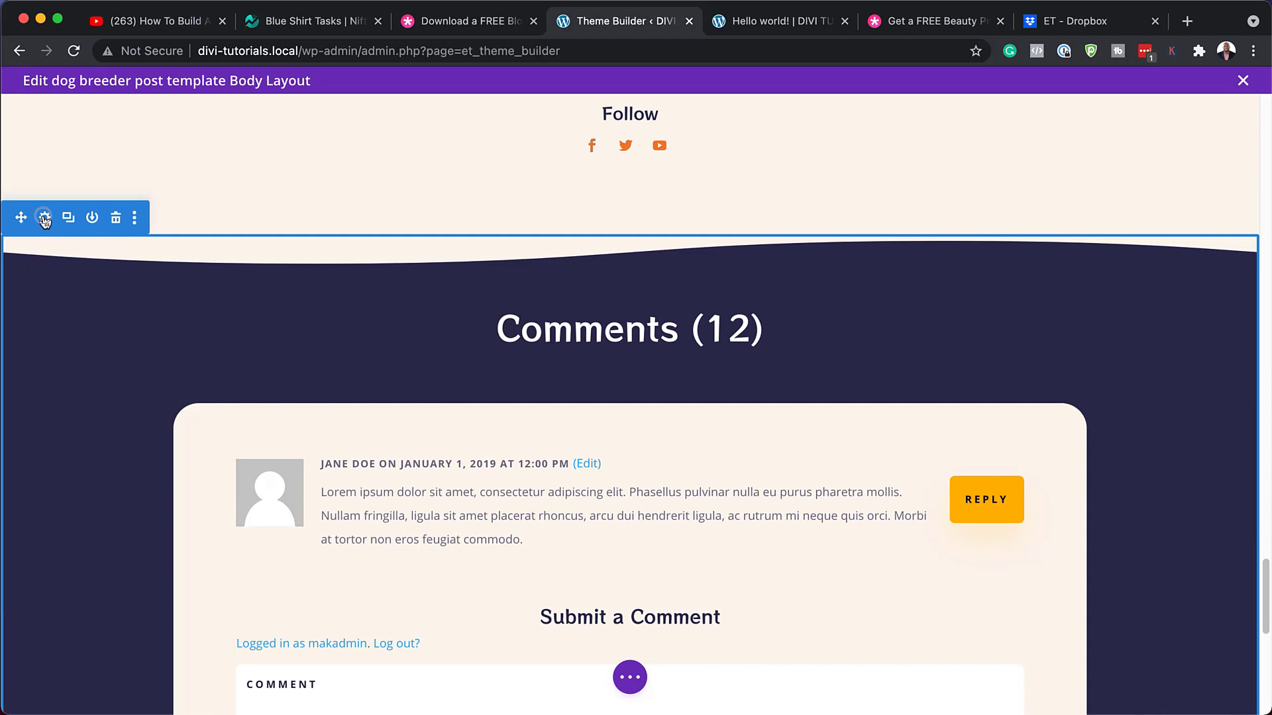
click(44, 218)
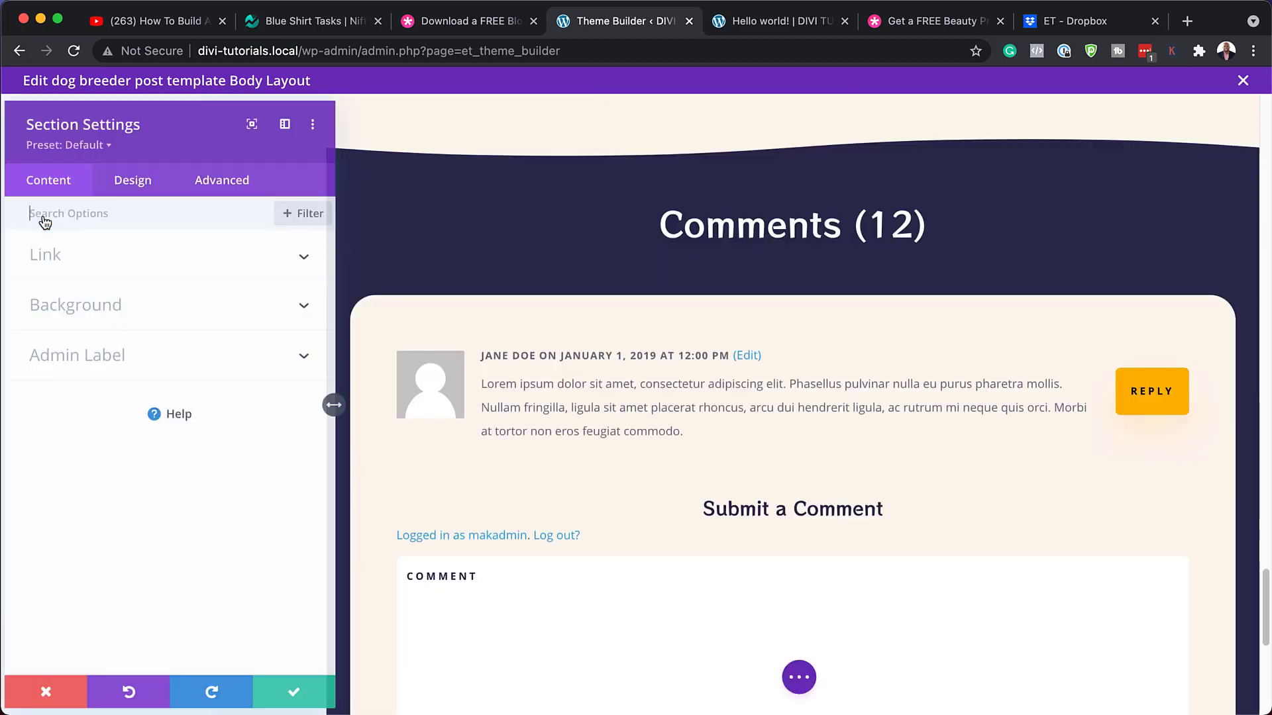
click(119, 307)
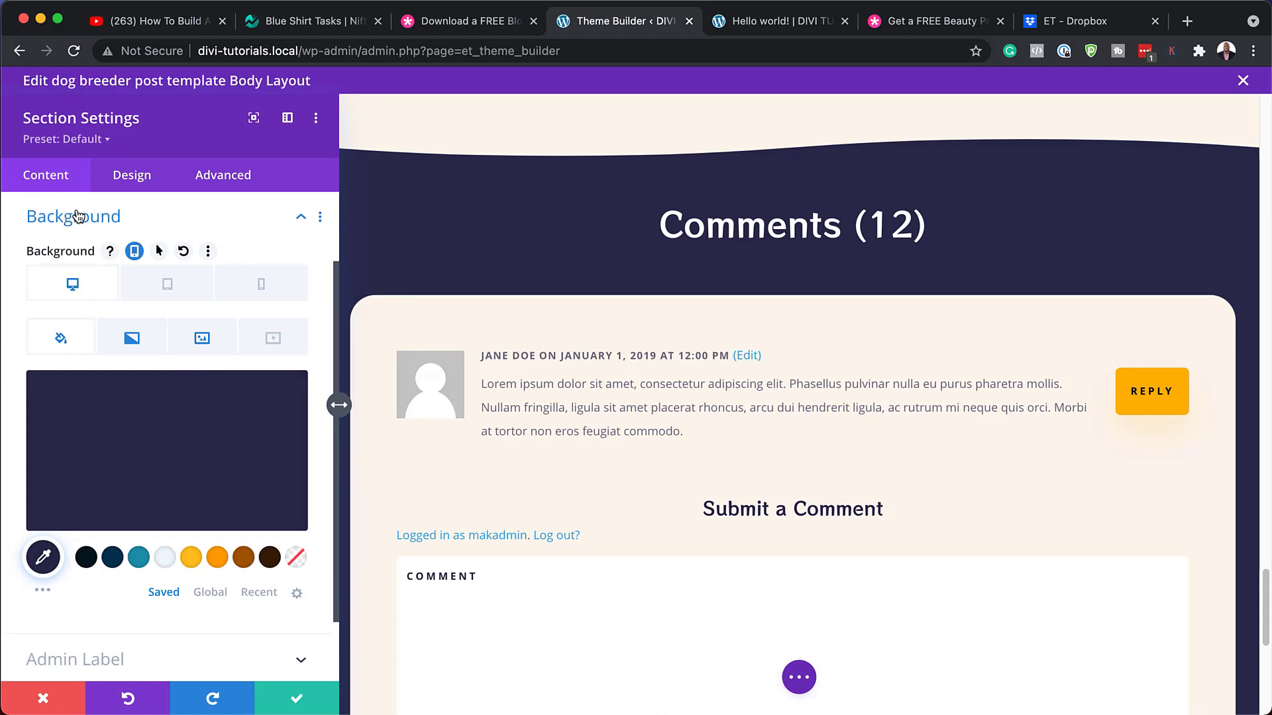
click(243, 560)
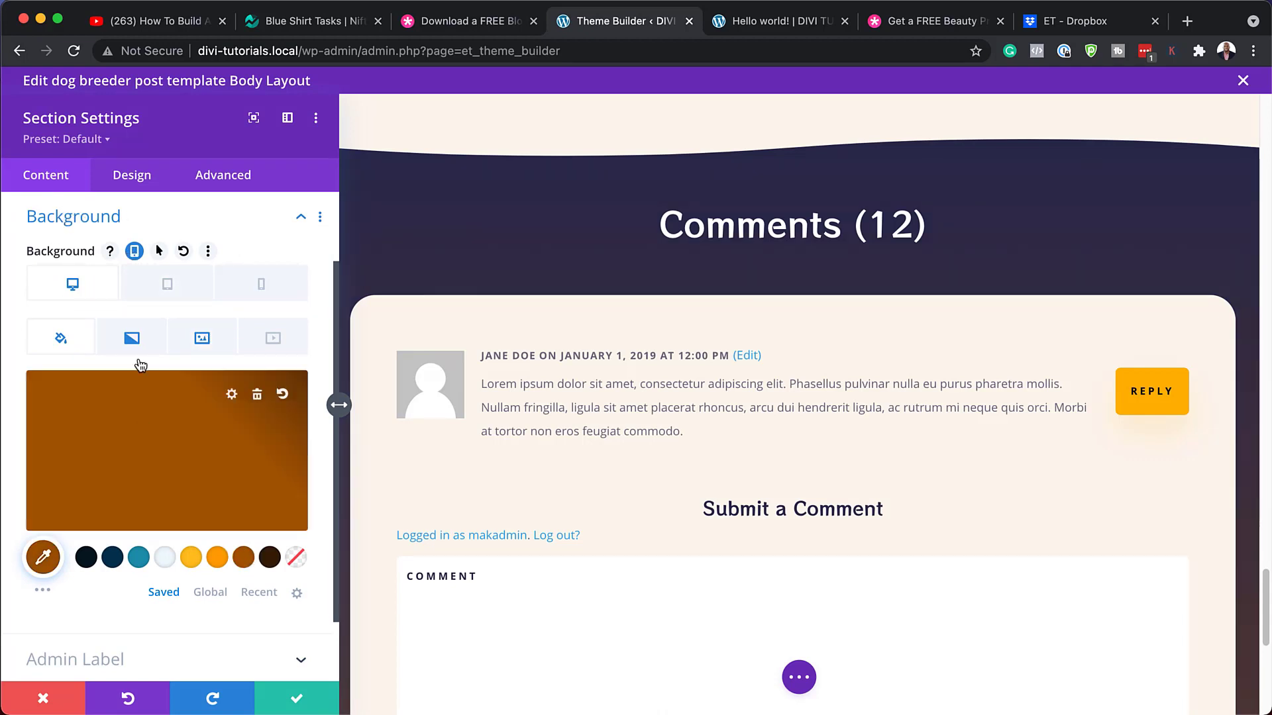
click(132, 341)
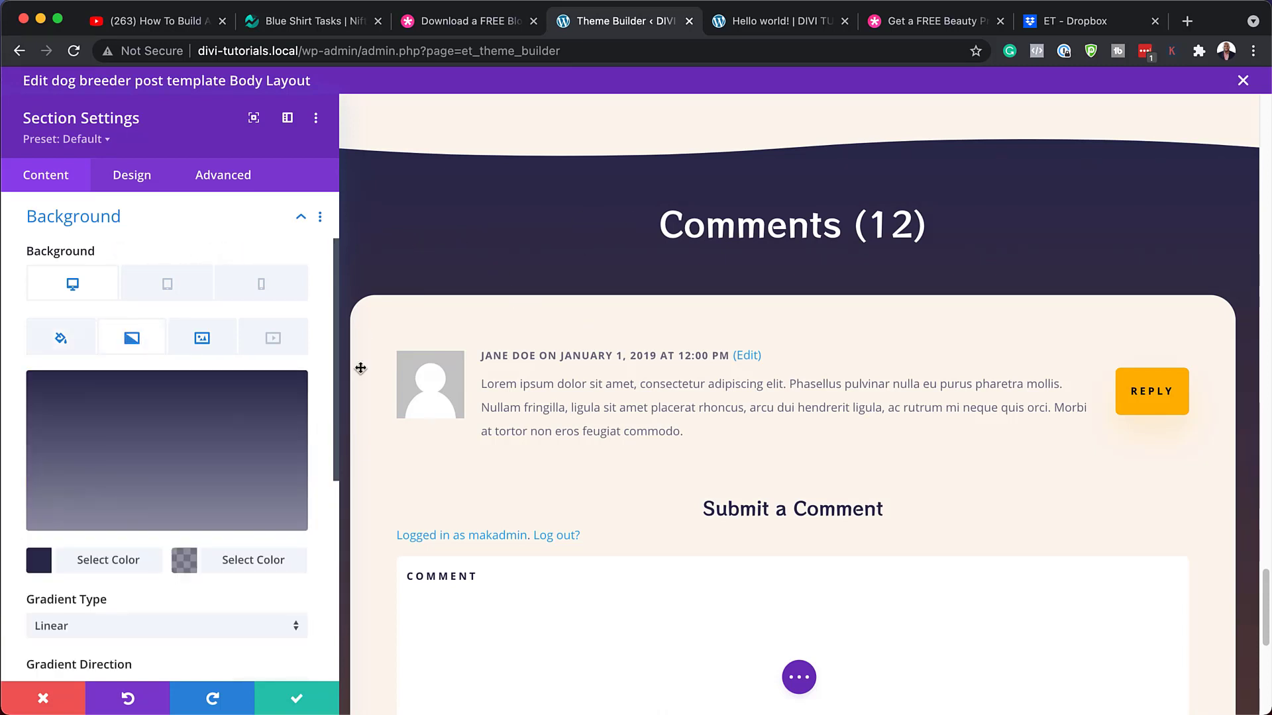
click(38, 560)
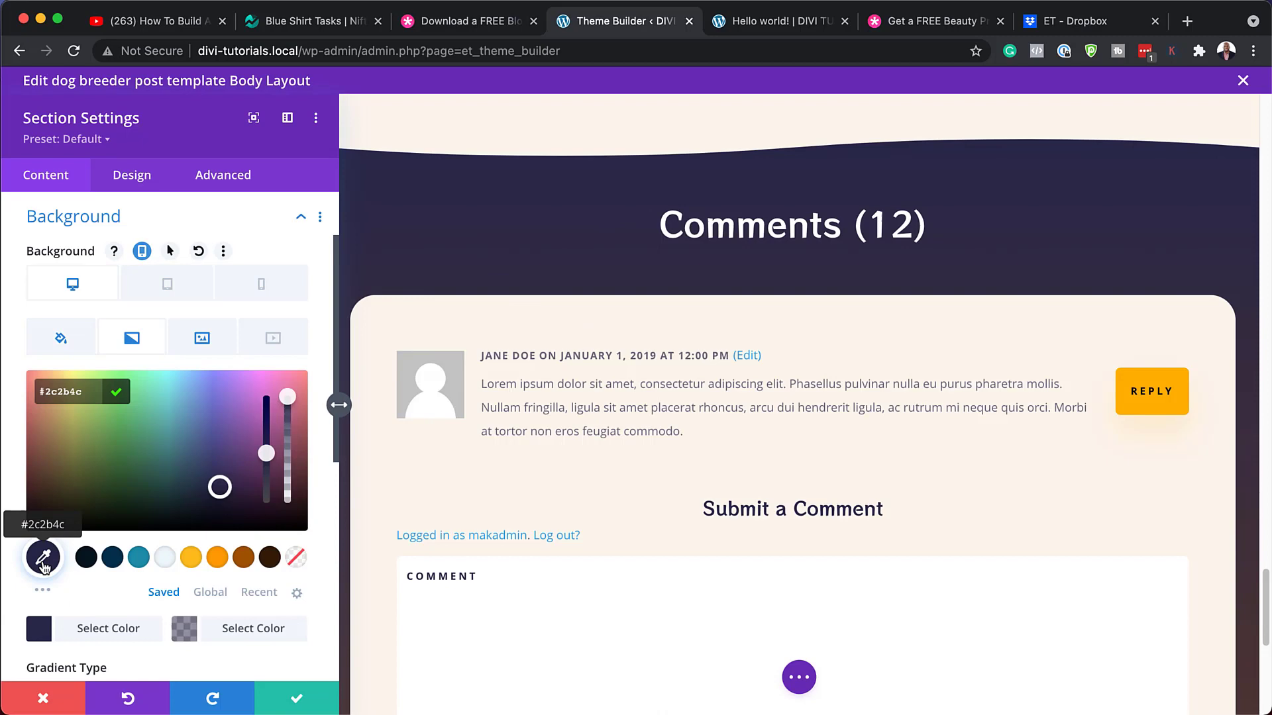
click(218, 557)
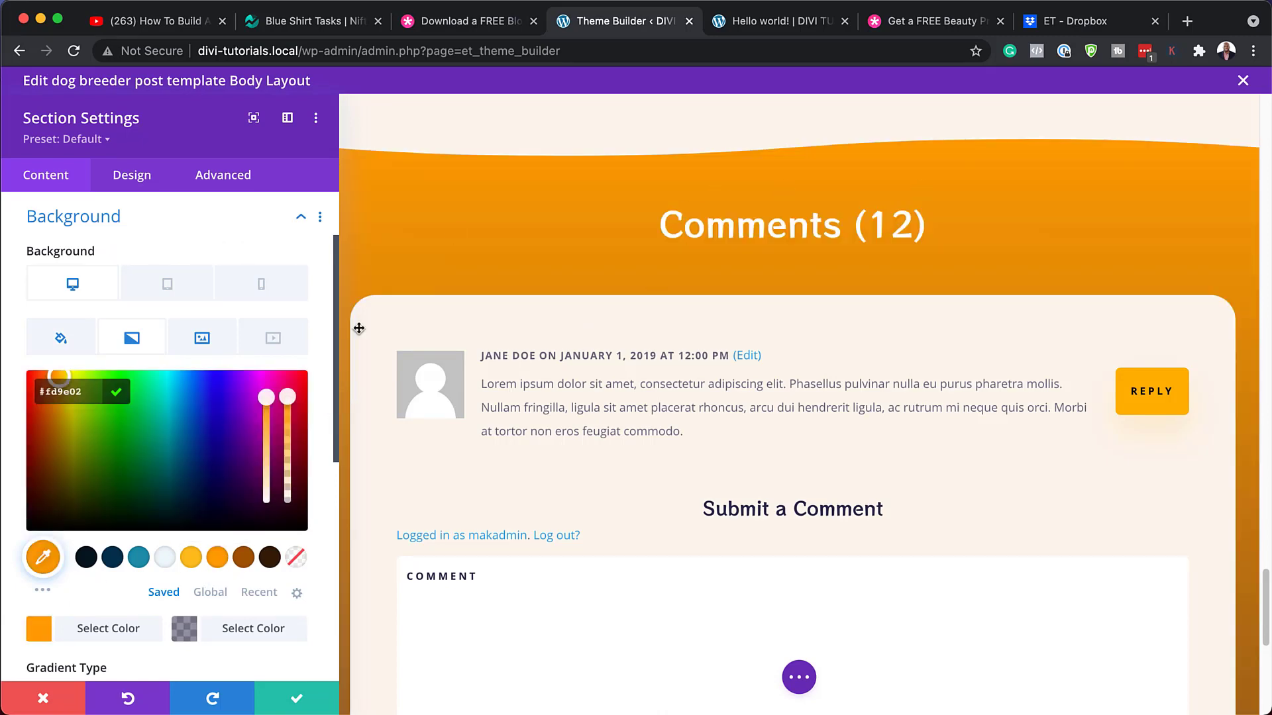
scroll(590, 430, down, 8)
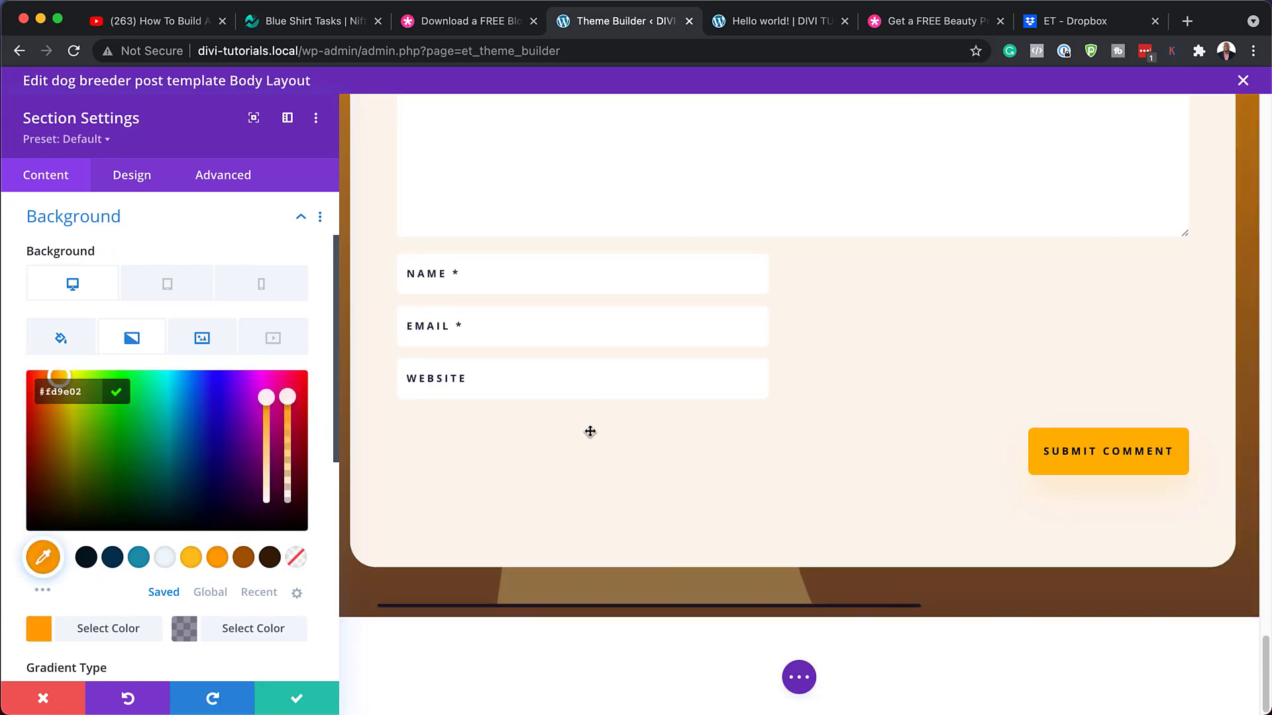
click(138, 557)
scroll(603, 583, up, 5)
scroll(593, 516, up, 5)
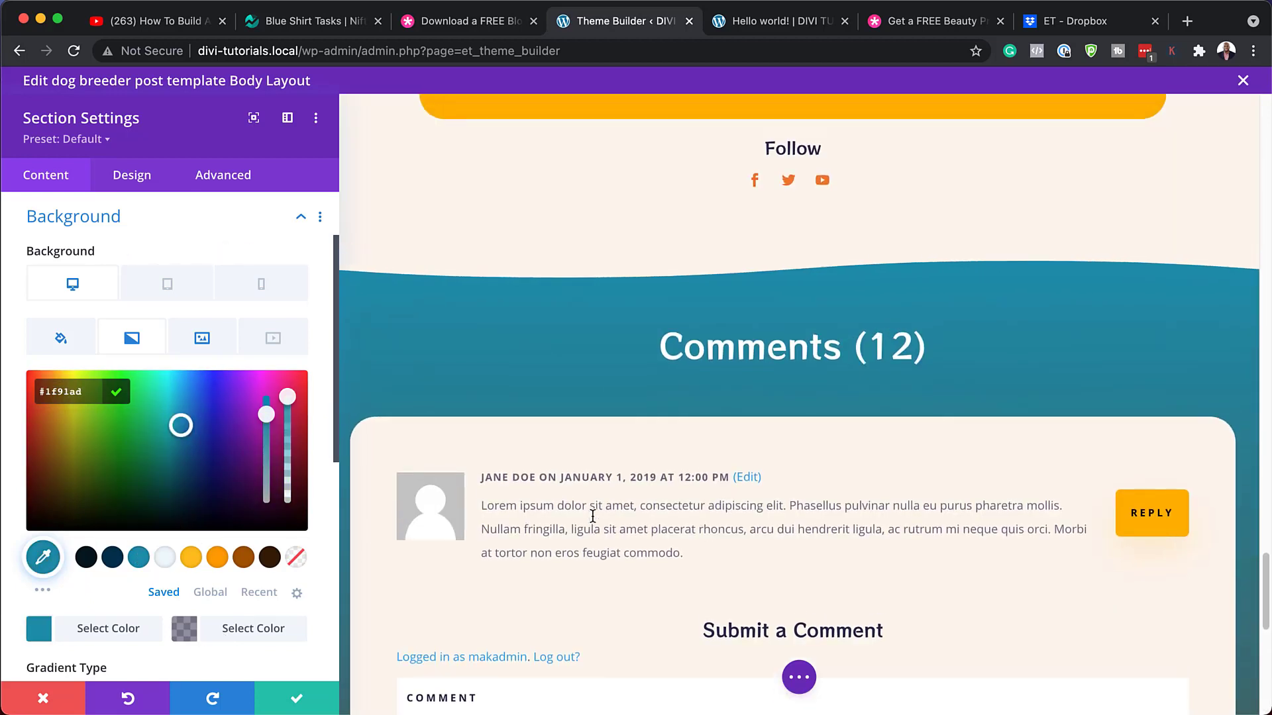
click(42, 698)
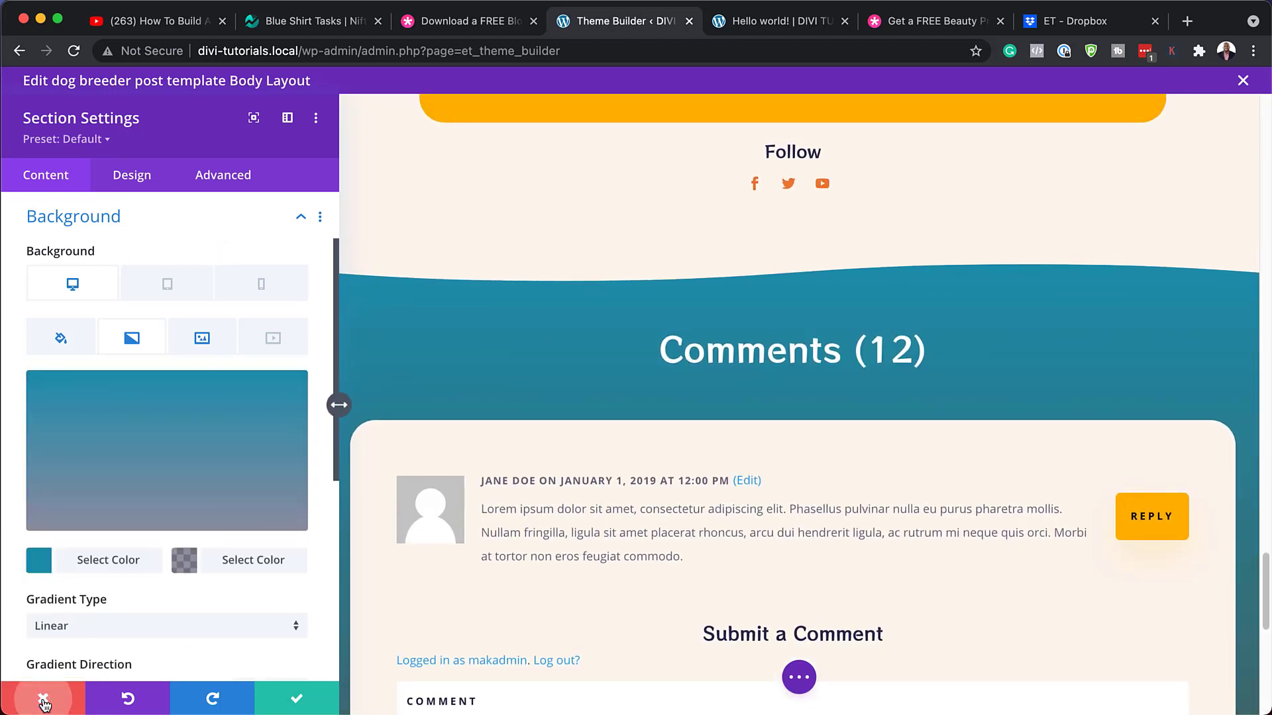
Scroll through the template, then return to the top of the live Hello world! post.
scroll(432, 488, down, 10)
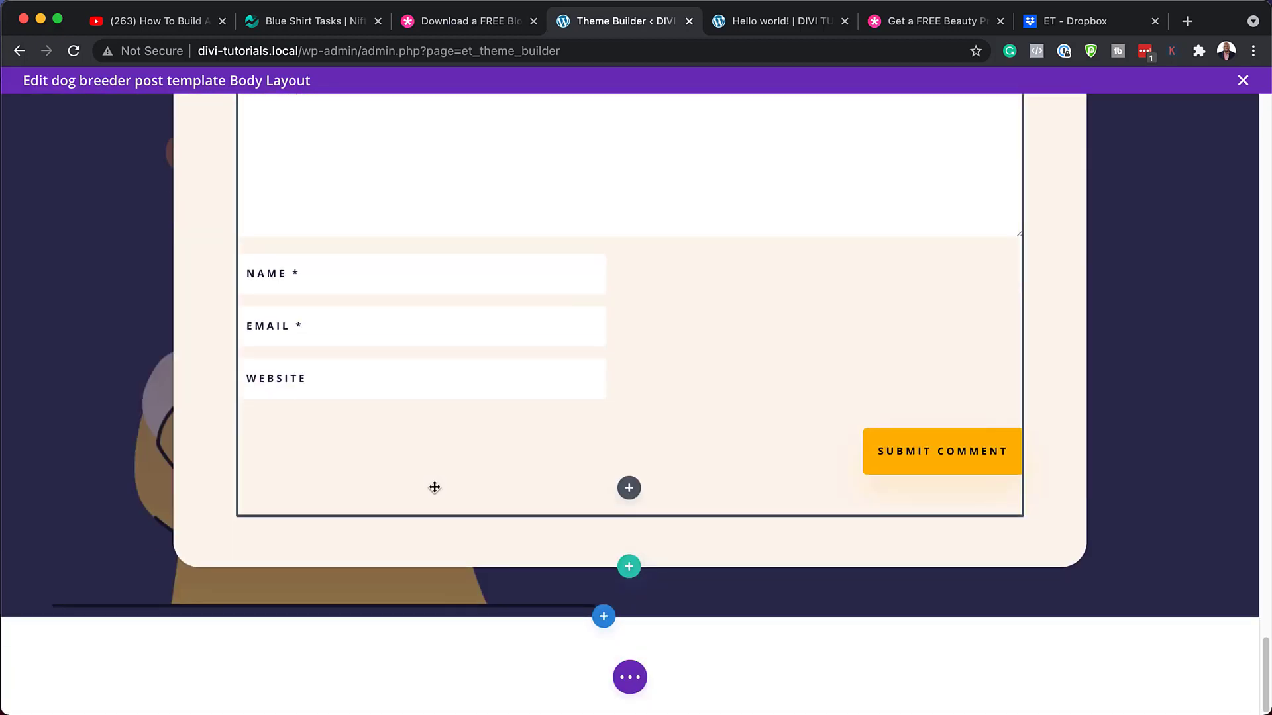
scroll(435, 487, up, 15)
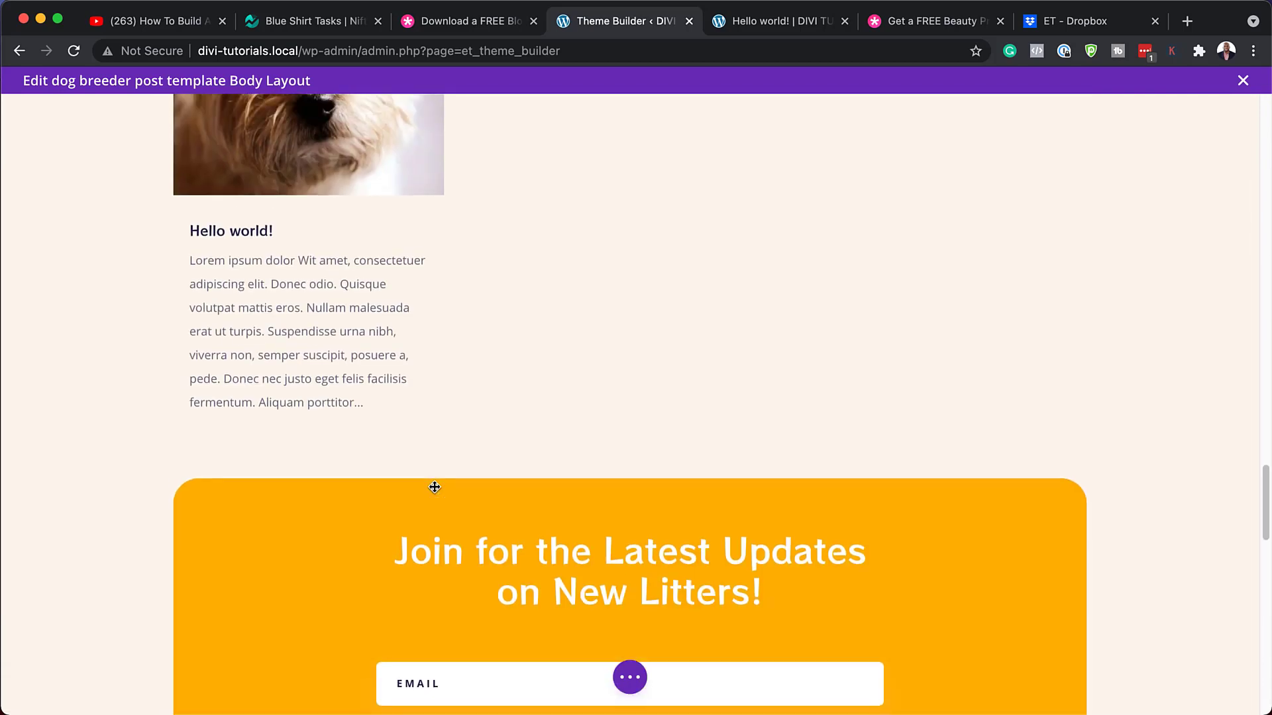
scroll(434, 488, up, 15)
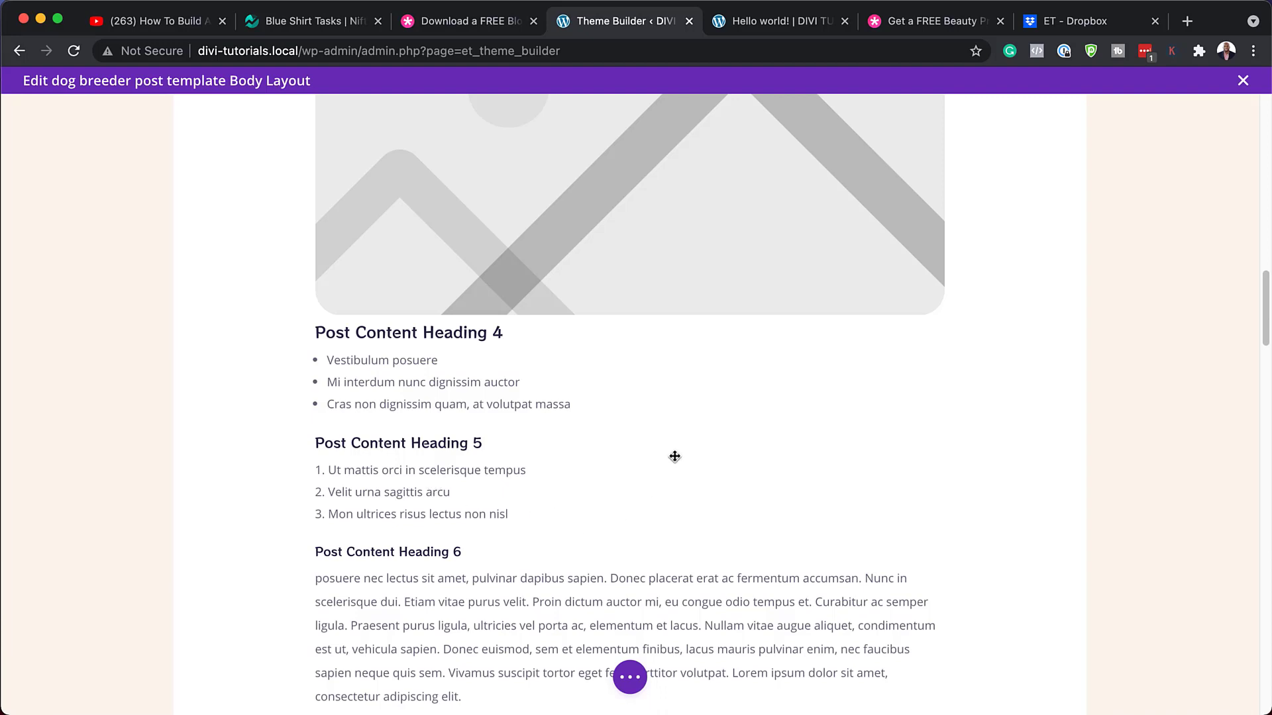
click(743, 22)
scroll(832, 360, up, 10)
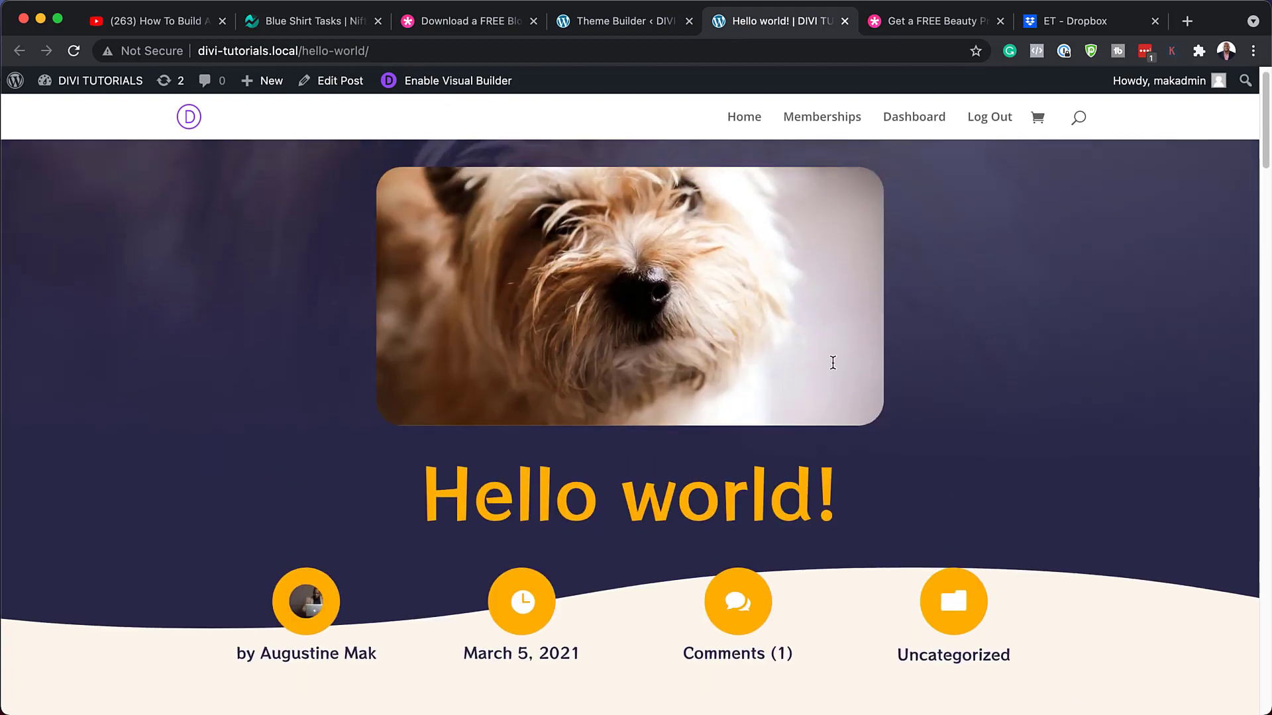
scroll(832, 363, up, 2)
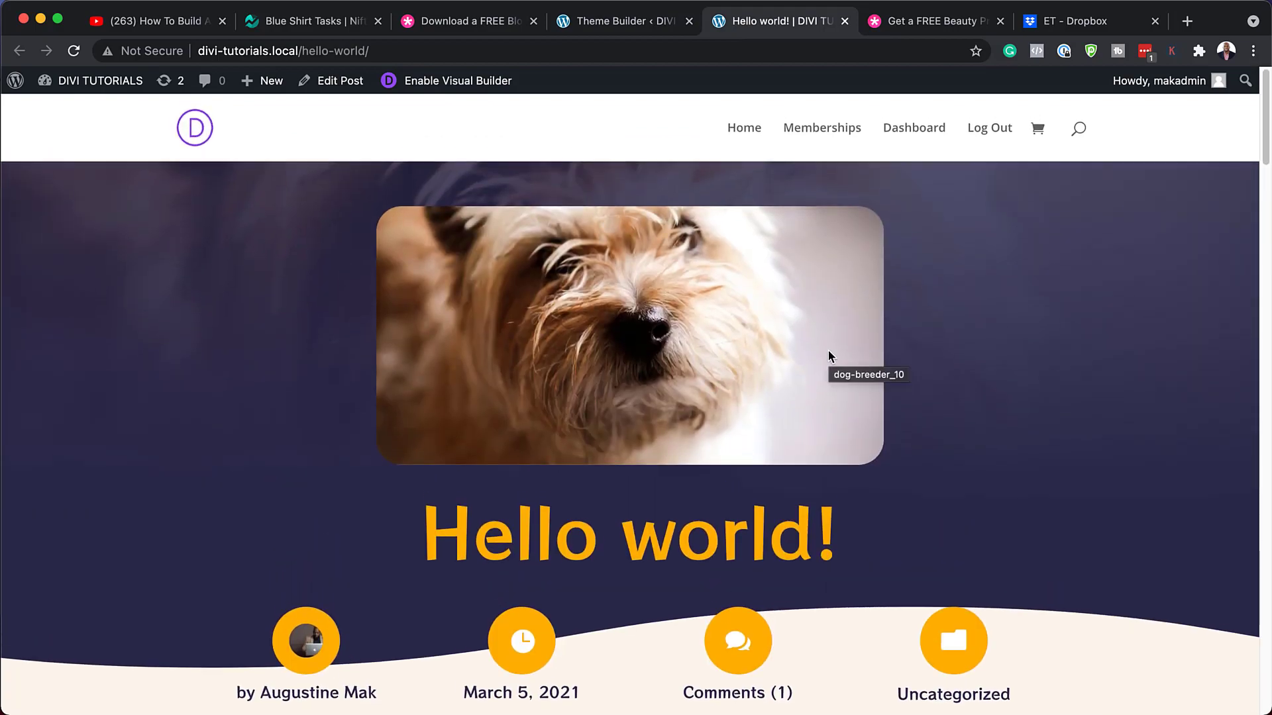